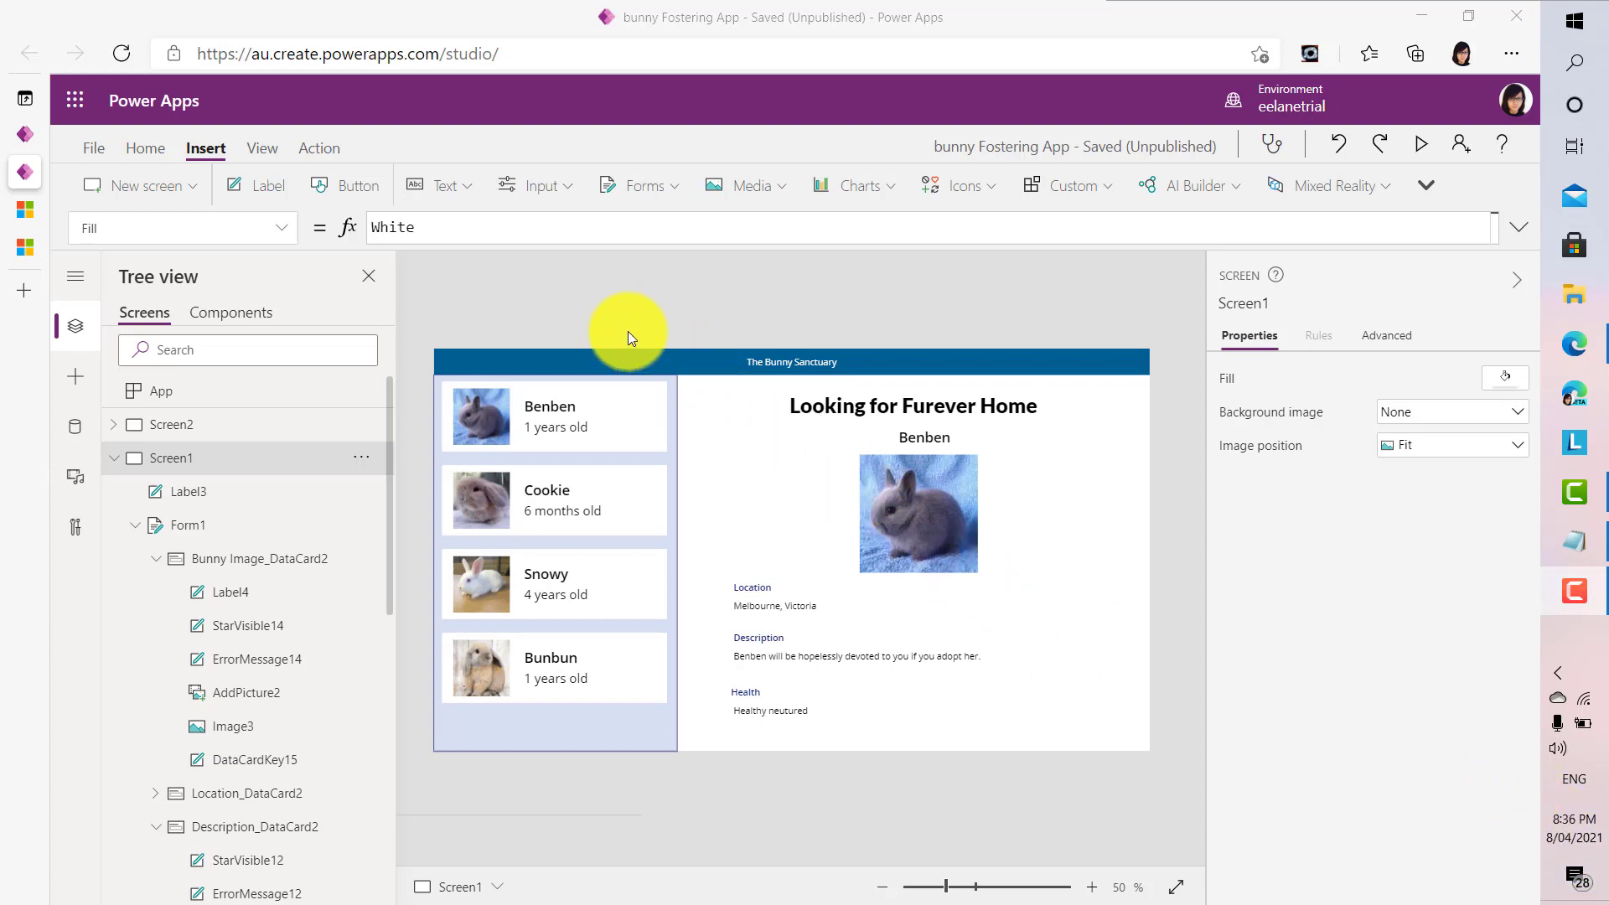
- Insert a Camera icon on Screen1 and change its icon type to Print
{"action": "left_click", "coordinate": [983, 187]}
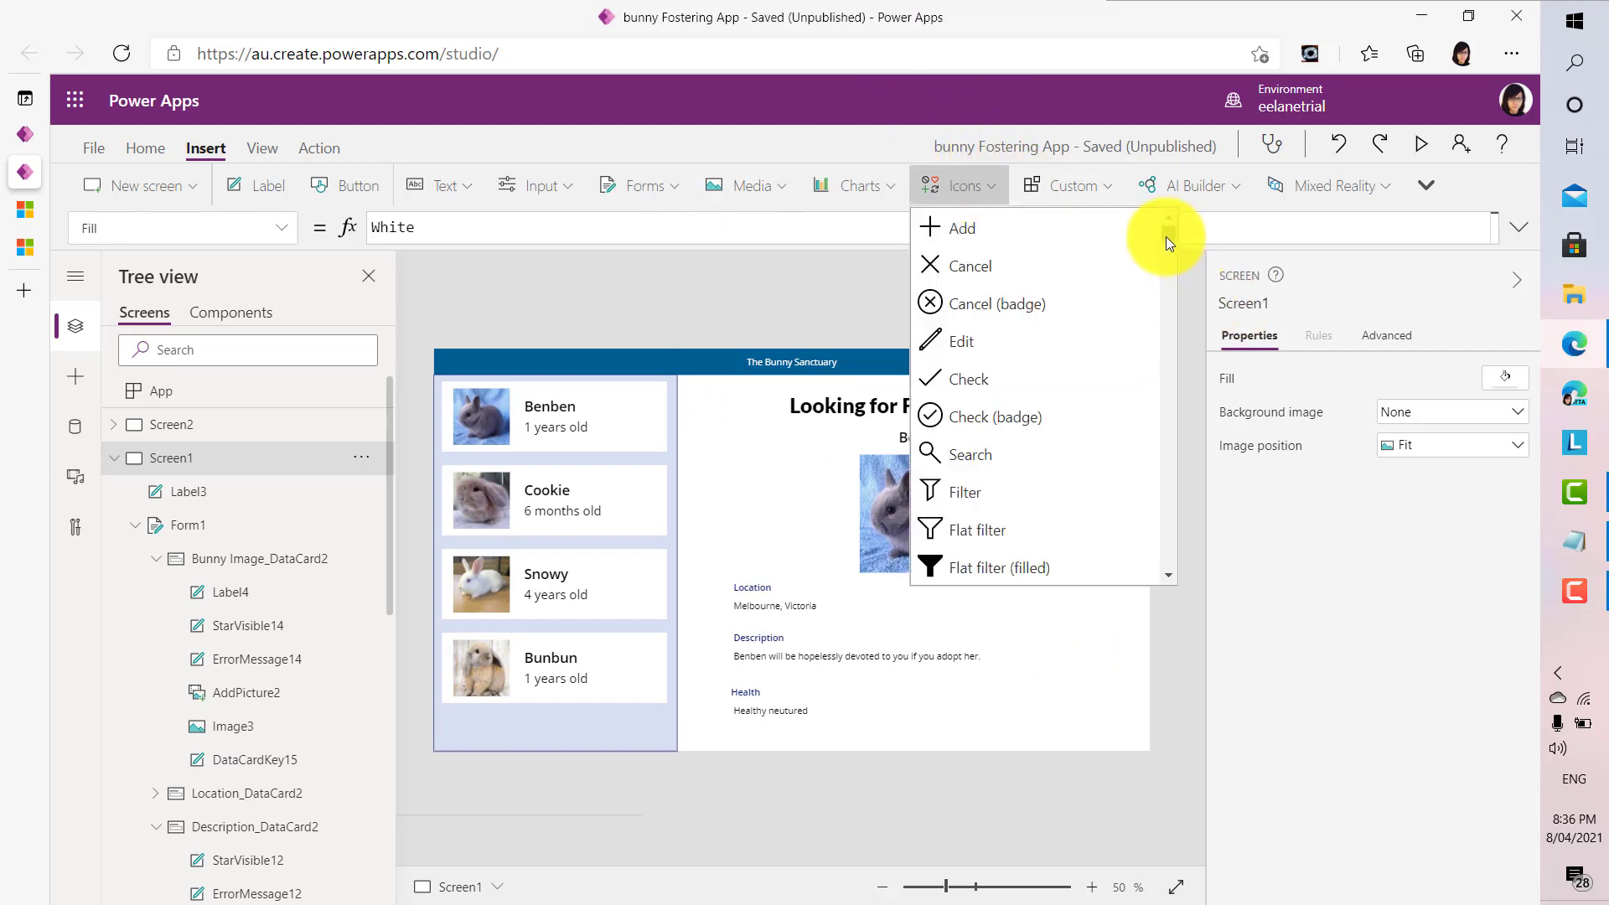
{"action": "left_click_drag", "start_coordinate": [1165, 237], "coordinate": [1165, 317]}
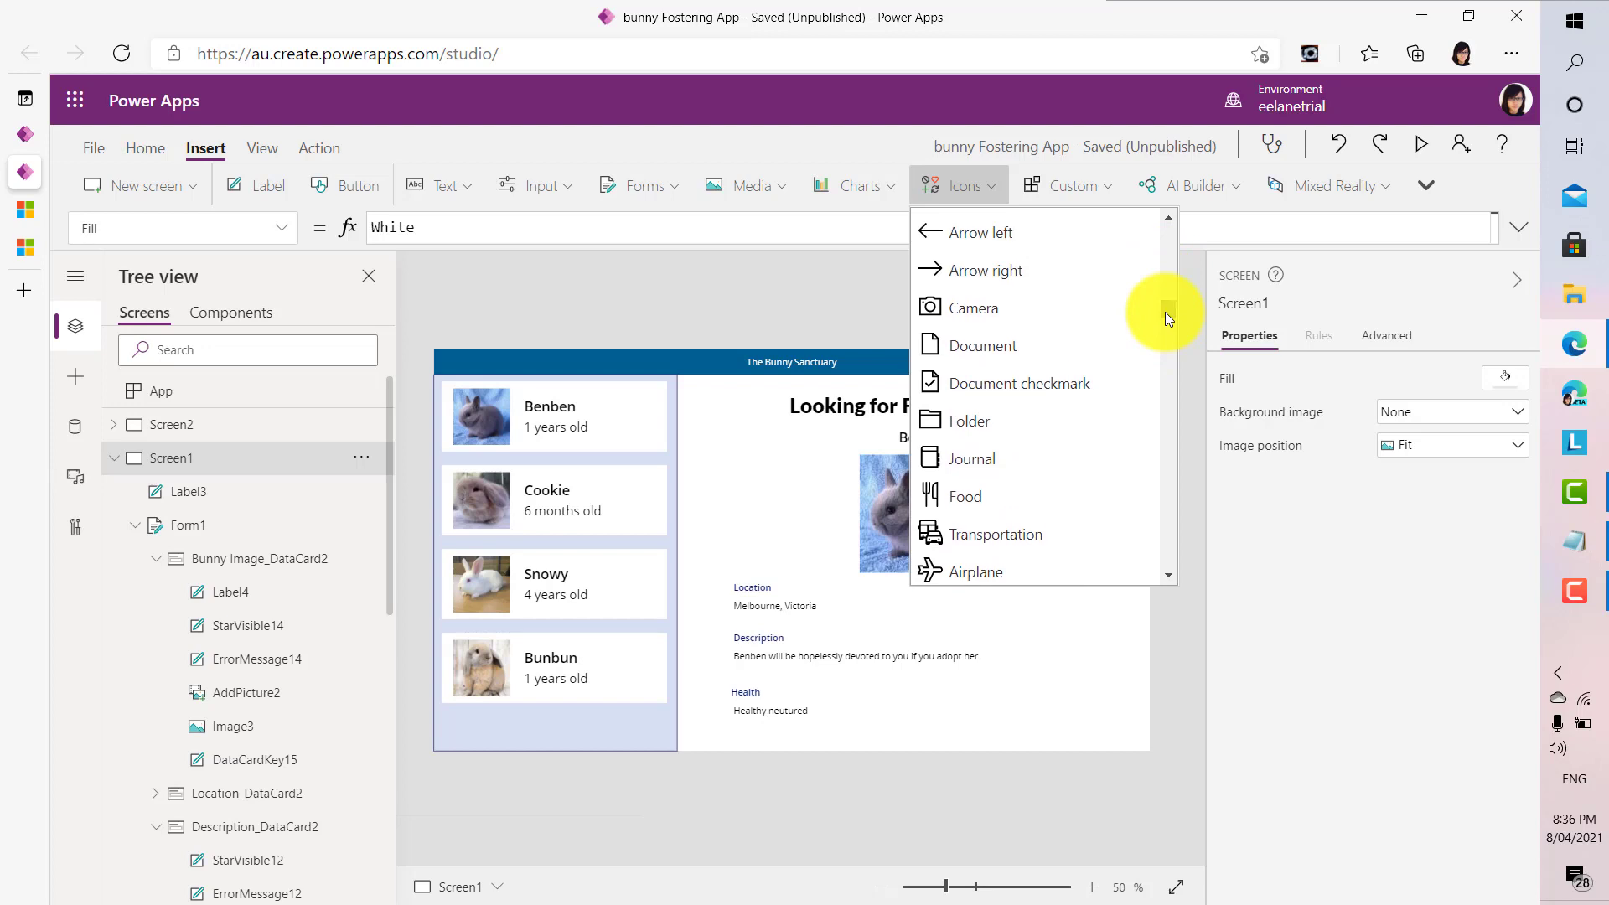
{"action": "left_click", "coordinate": [1014, 309]}
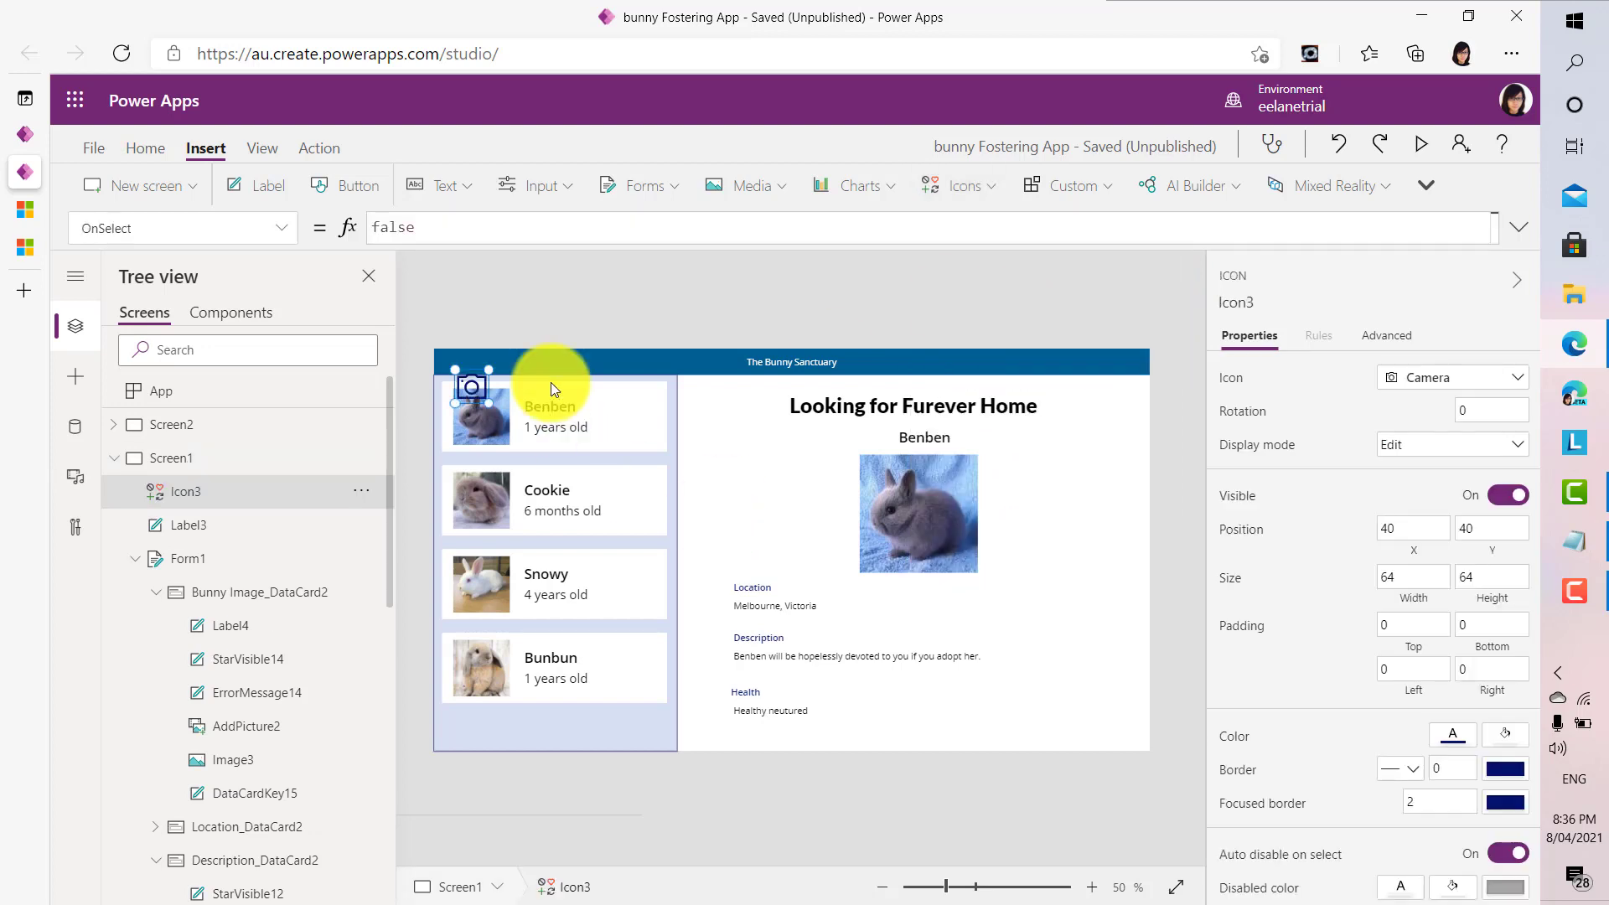
{"action": "left_click", "coordinate": [1435, 388]}
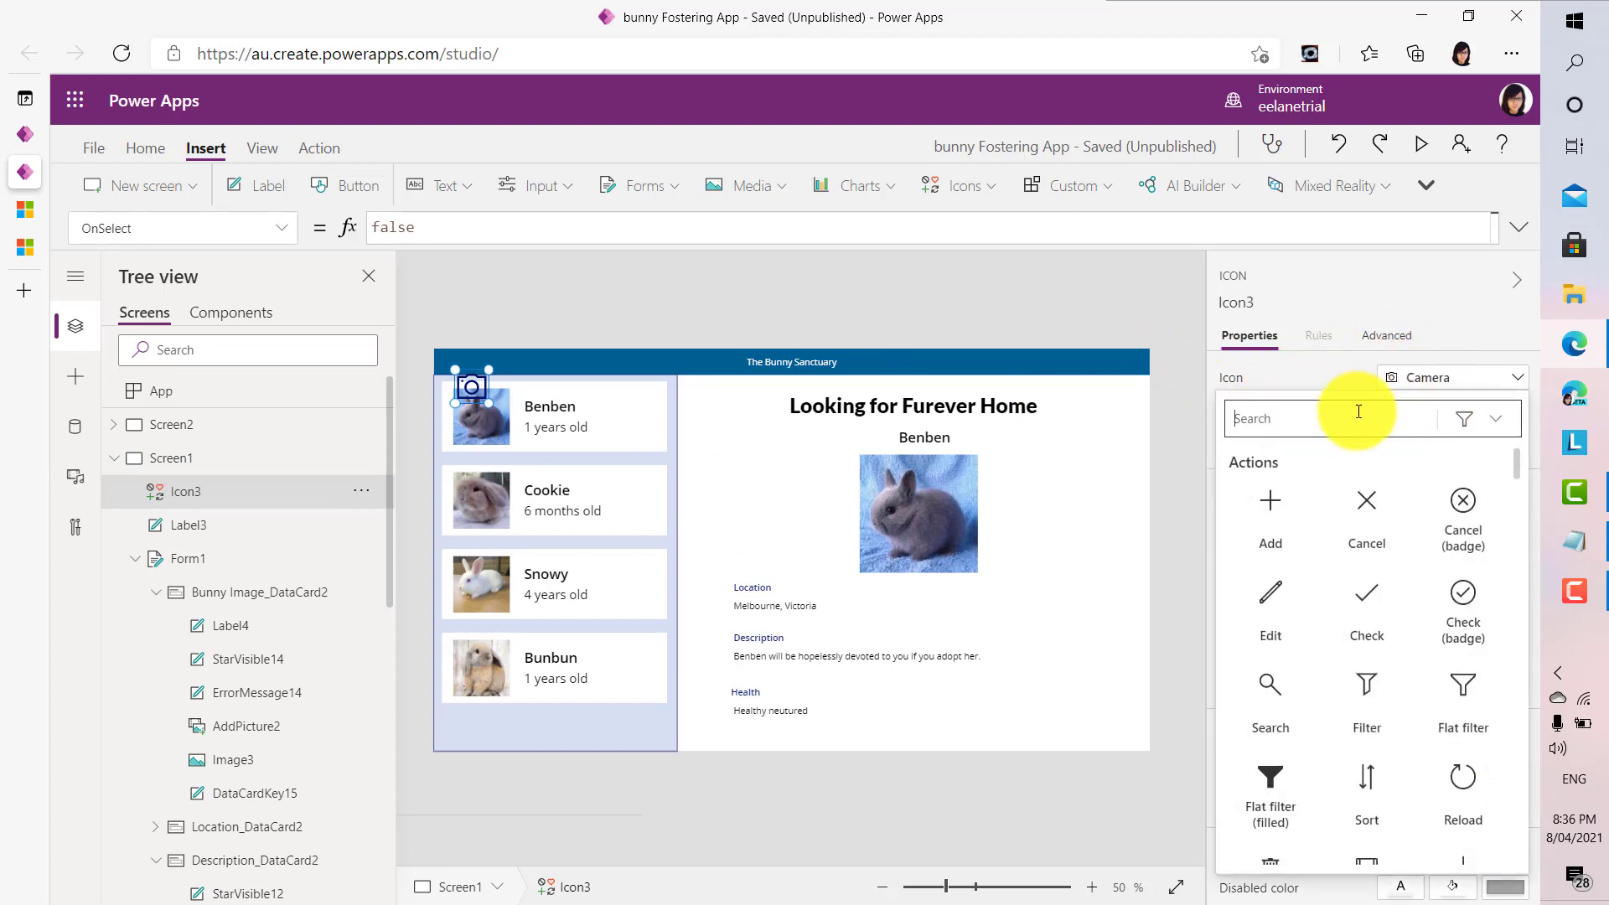
{"action": "type", "text": "Prin"}
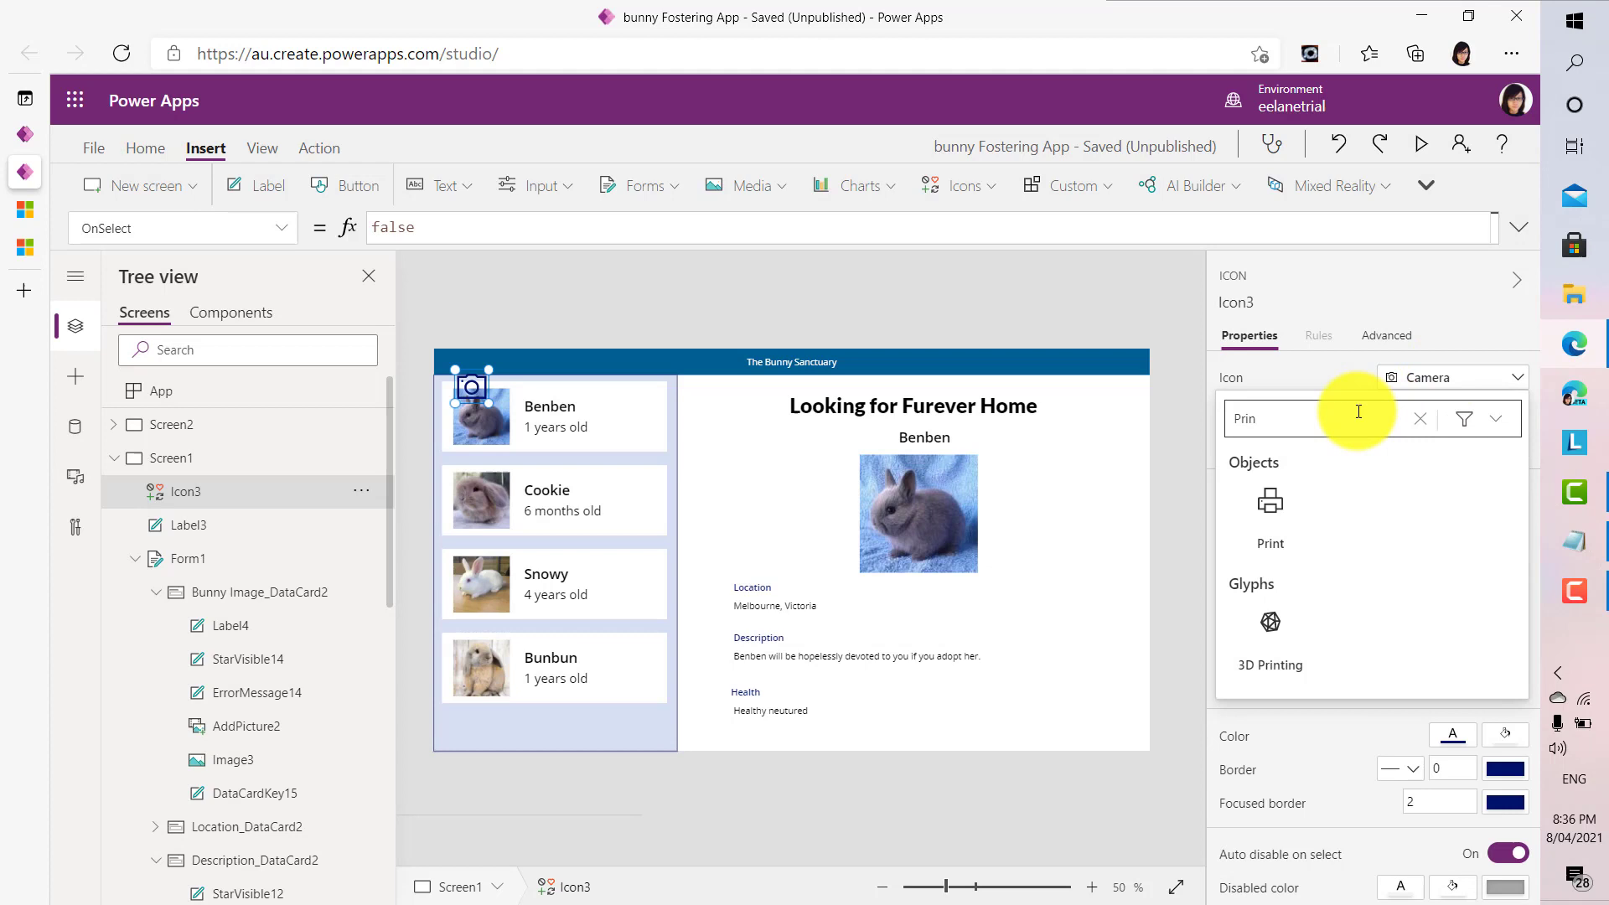
{"action": "left_click", "coordinate": [1272, 523]}
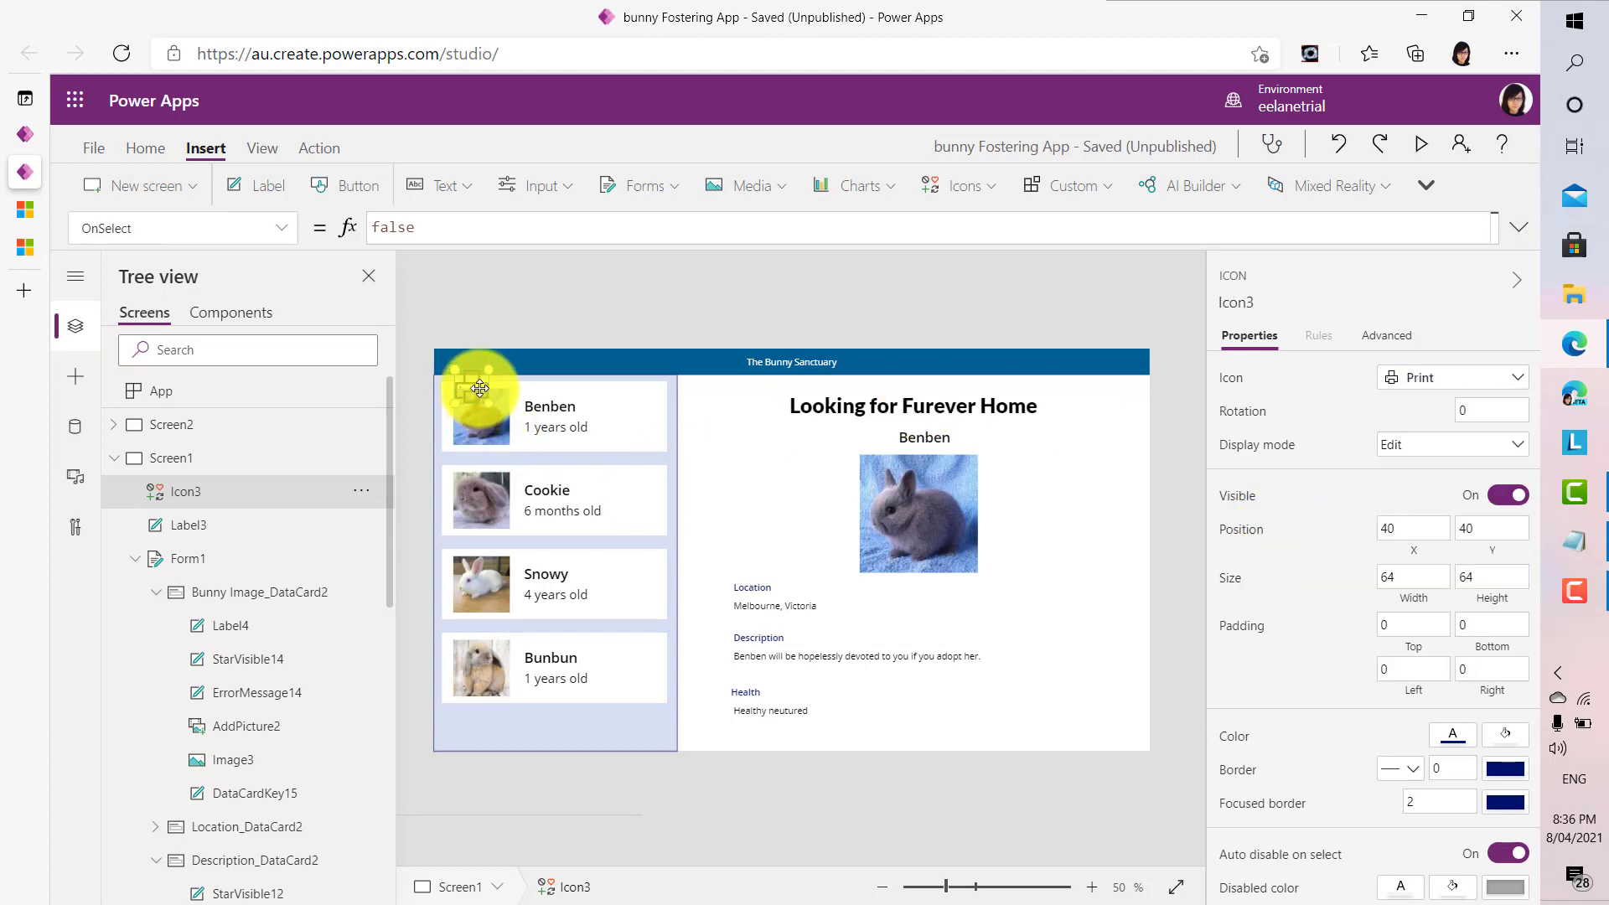
- Place the print icon in the blue header at about X 1166, Y 13, sized about 50 by 37, and colour it white
{"action": "left_click_drag", "start_coordinate": [484, 379], "coordinate": [1072, 379]}
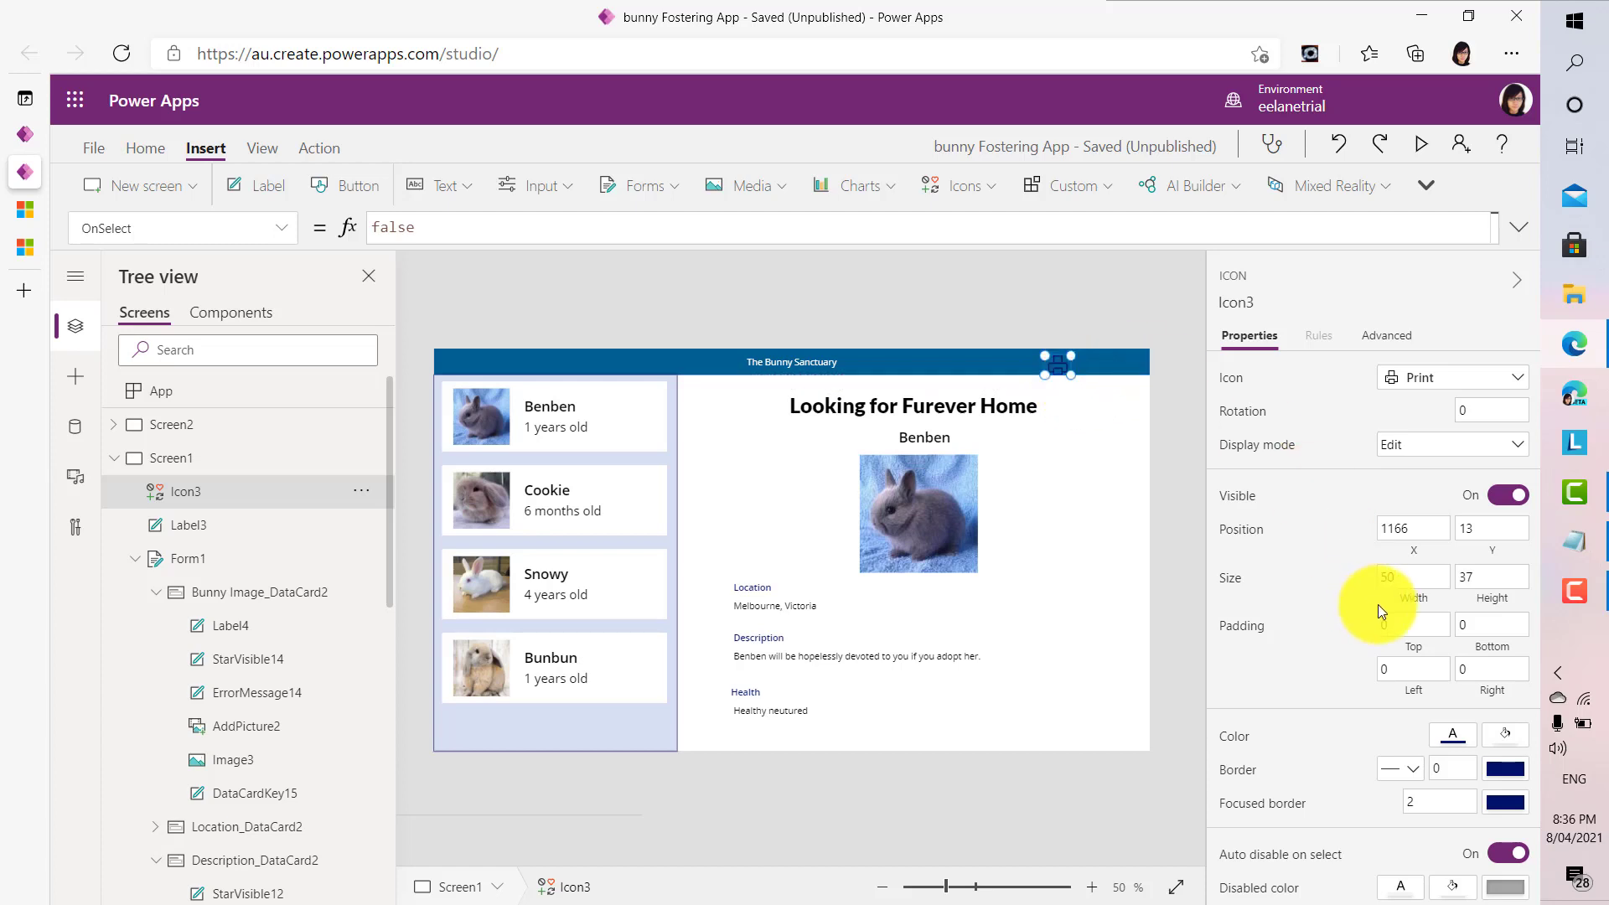
{"action": "left_click", "coordinate": [1452, 737]}
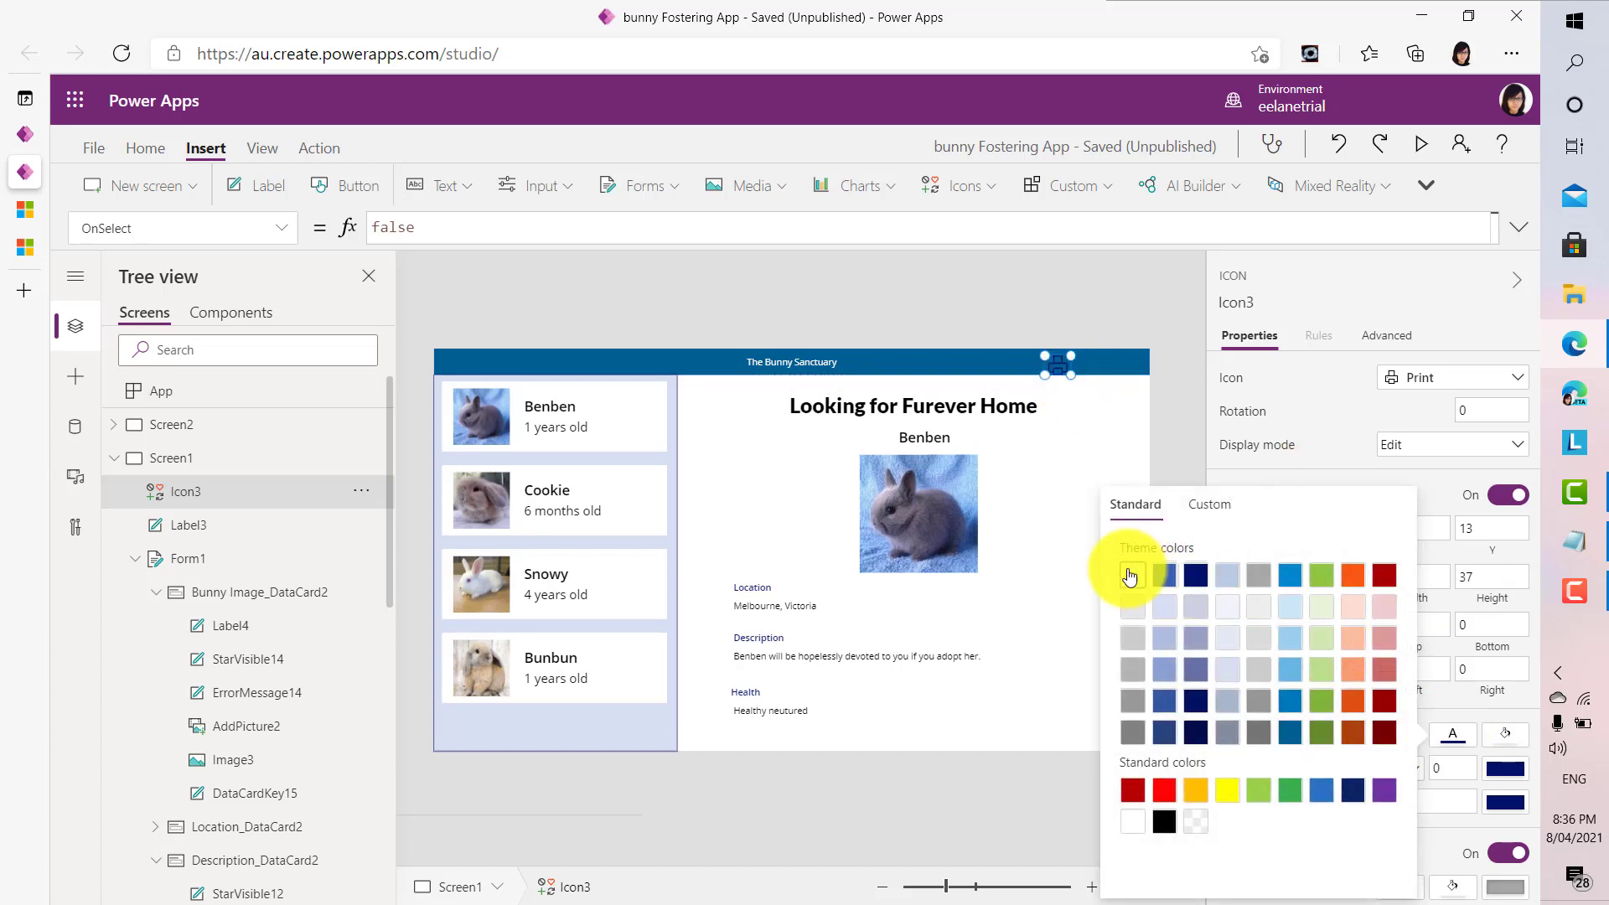
{"action": "left_click", "coordinate": [1036, 486]}
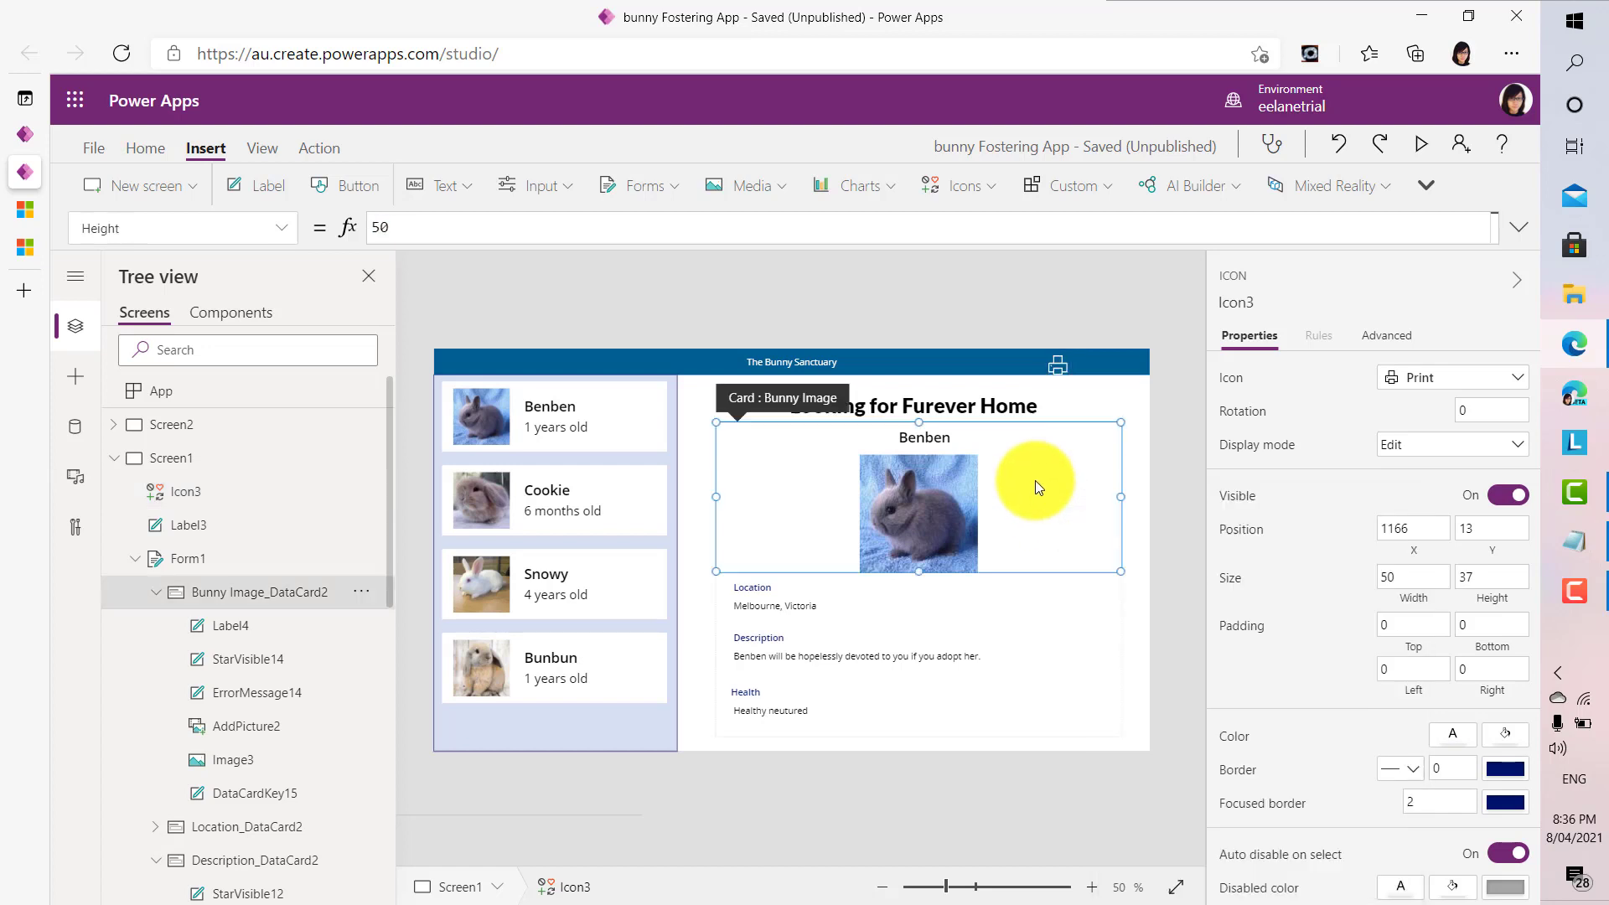
- Set the print icon's OnSelect formula to Print()
{"action": "left_click", "coordinate": [1058, 363]}
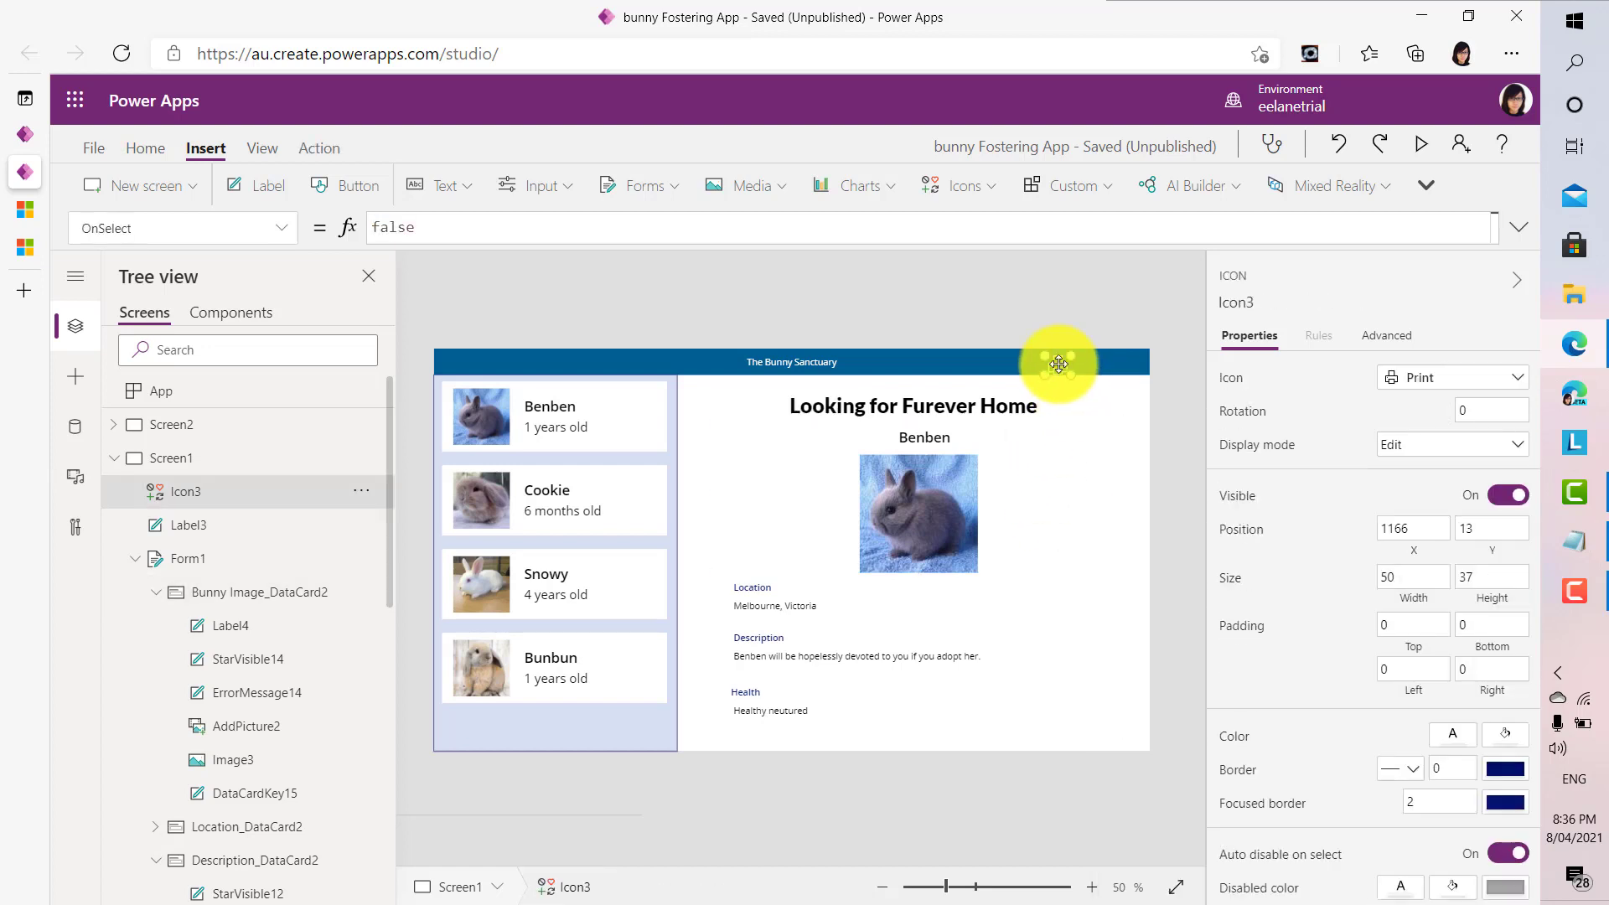
{"action": "left_click", "coordinate": [414, 227]}
{"action": "key", "text": "BackSpace"}
{"action": "key", "text": "BackSpace"}
{"action": "key", "text": "BackSpace"}
{"action": "key", "text": "BackSpace"}
{"action": "key", "text": "BackSpace"}
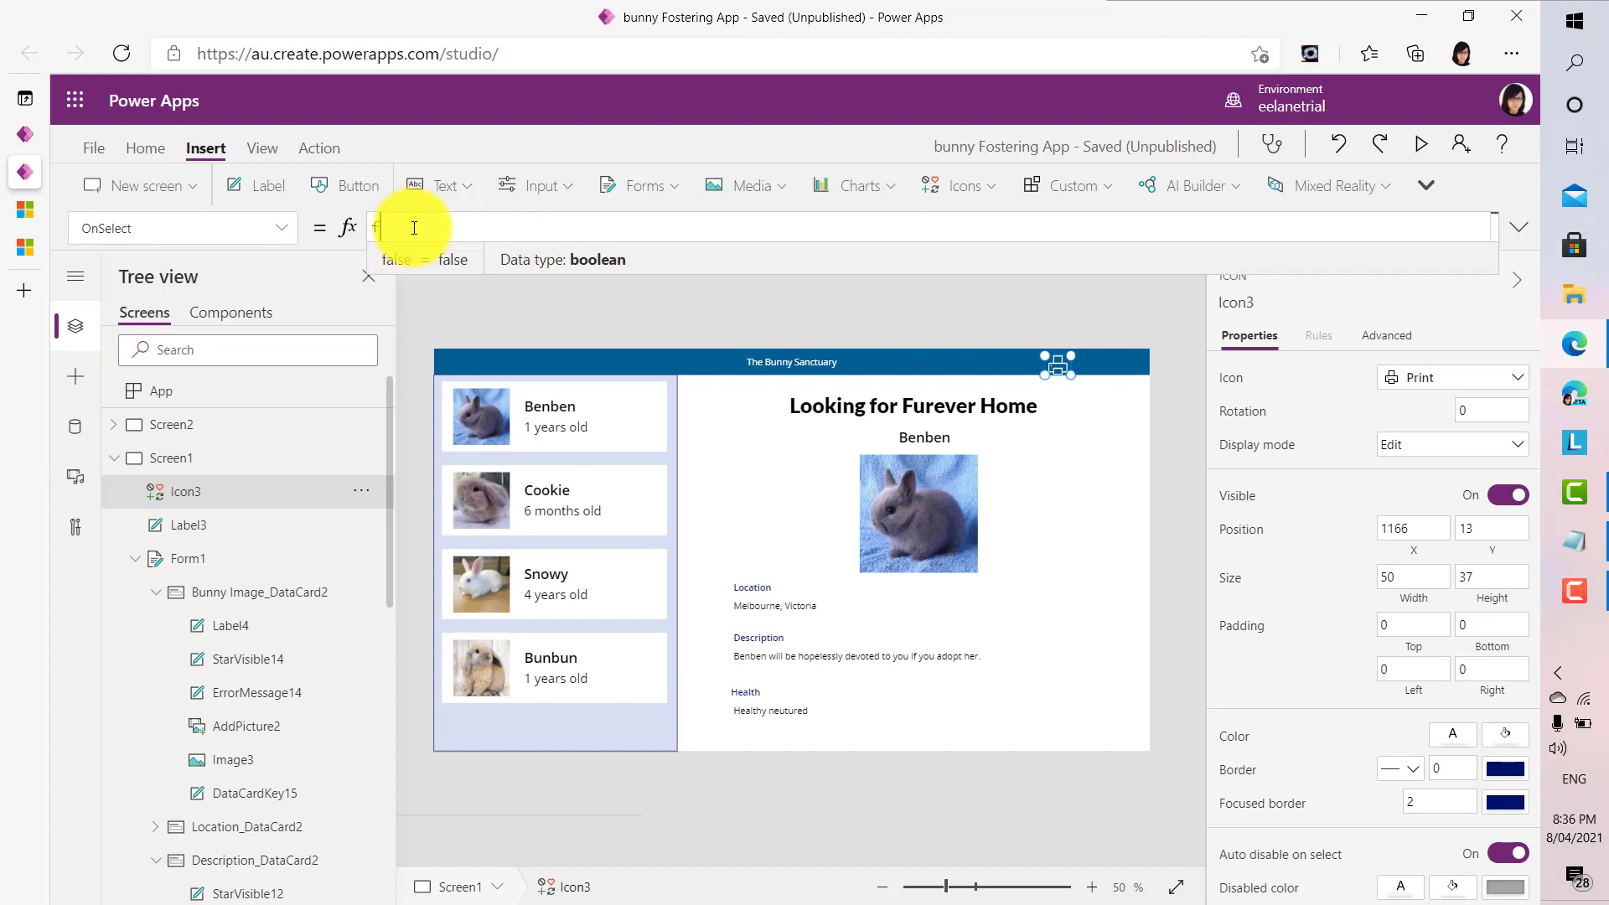
{"action": "type", "text": "Print"}
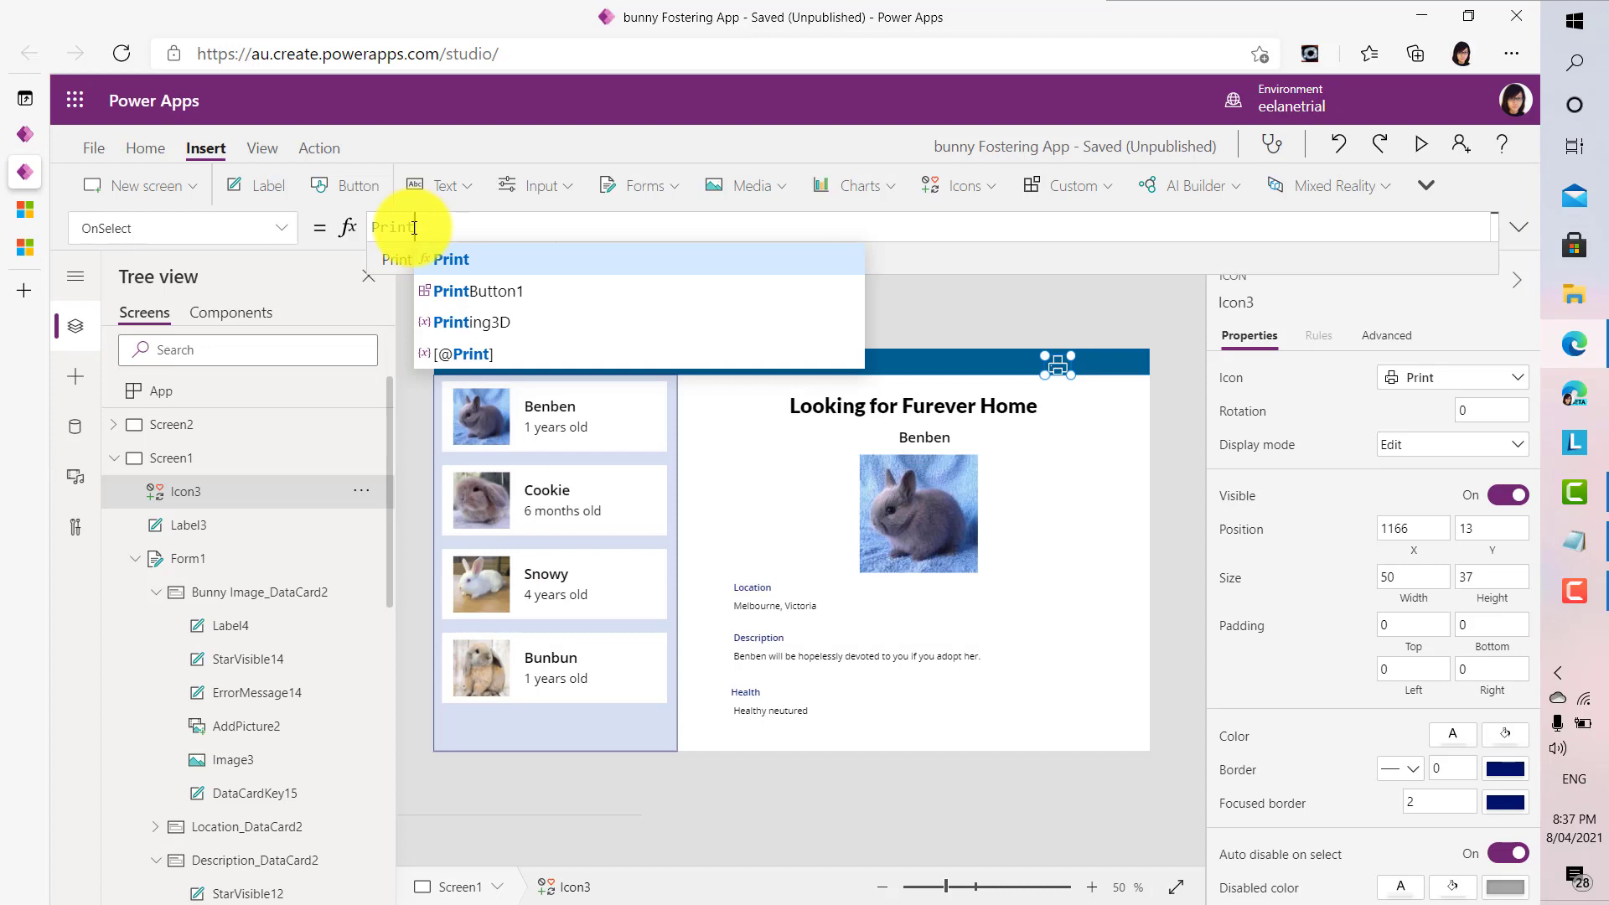
{"action": "type", "text": "()"}
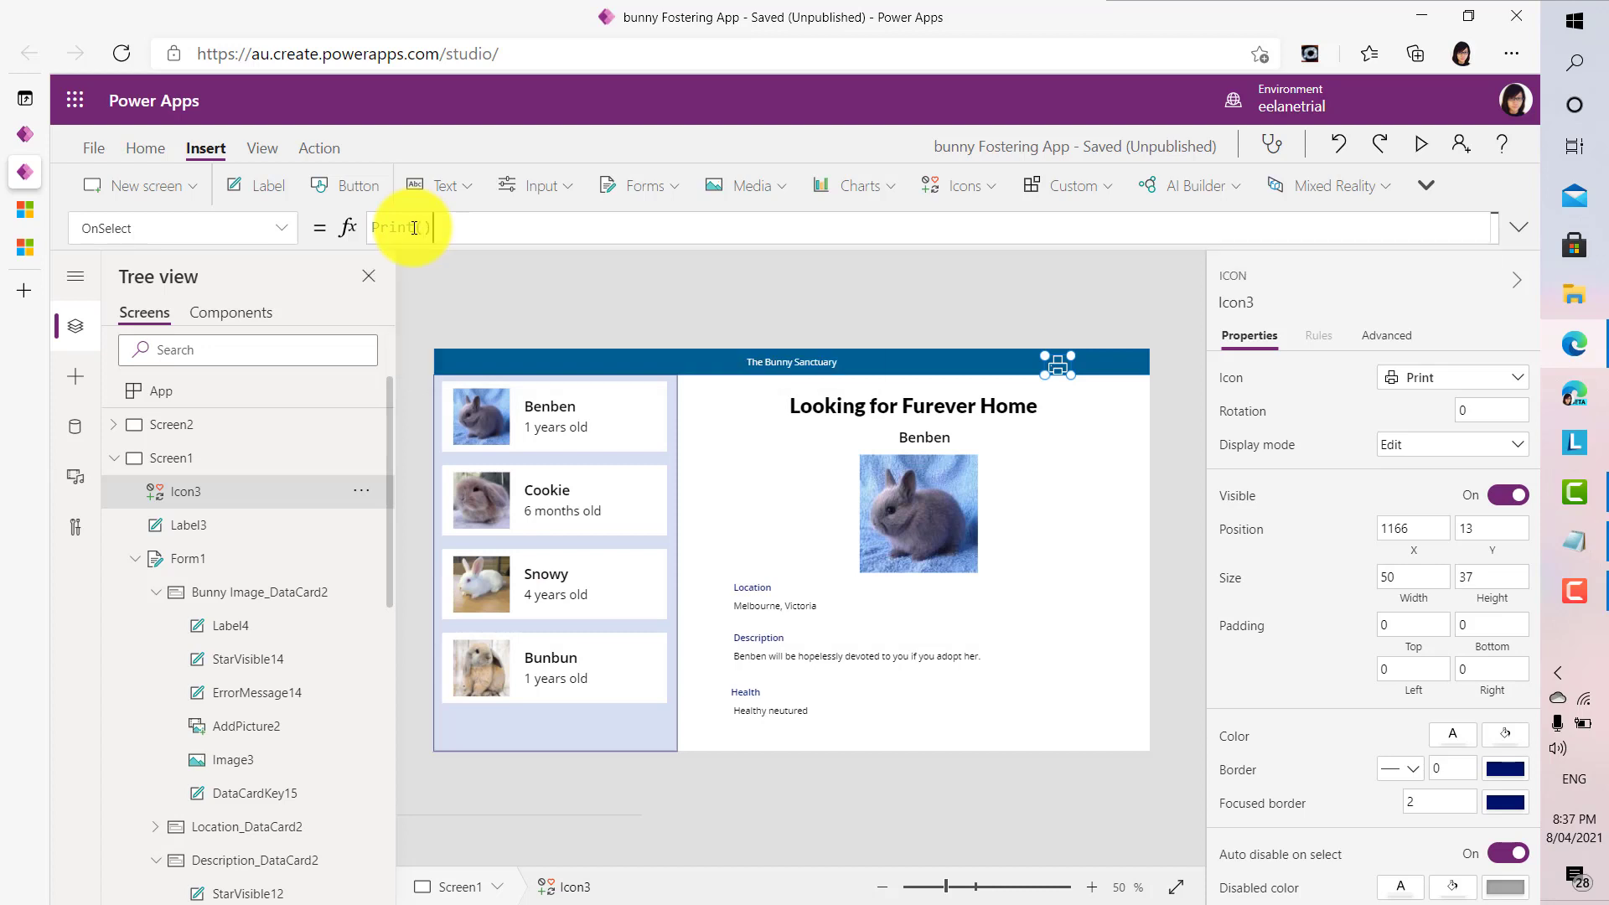
{"action": "left_click", "coordinate": [650, 303]}
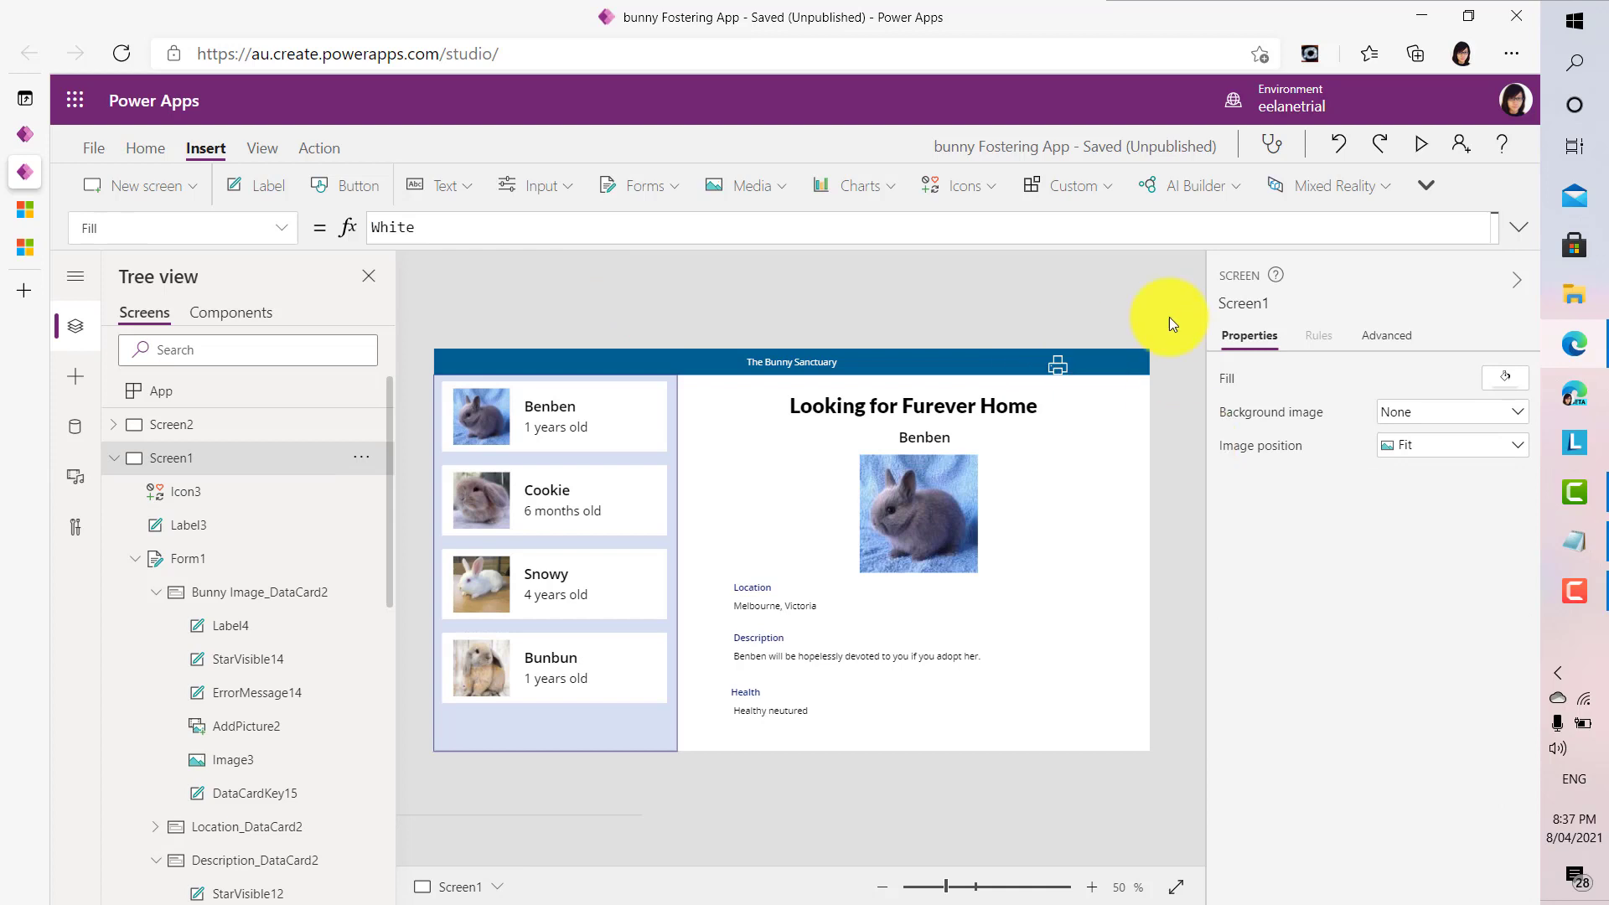
- Preview the app, open the print dialog through the print icon and enable background graphics
{"action": "left_click", "coordinate": [1424, 146]}
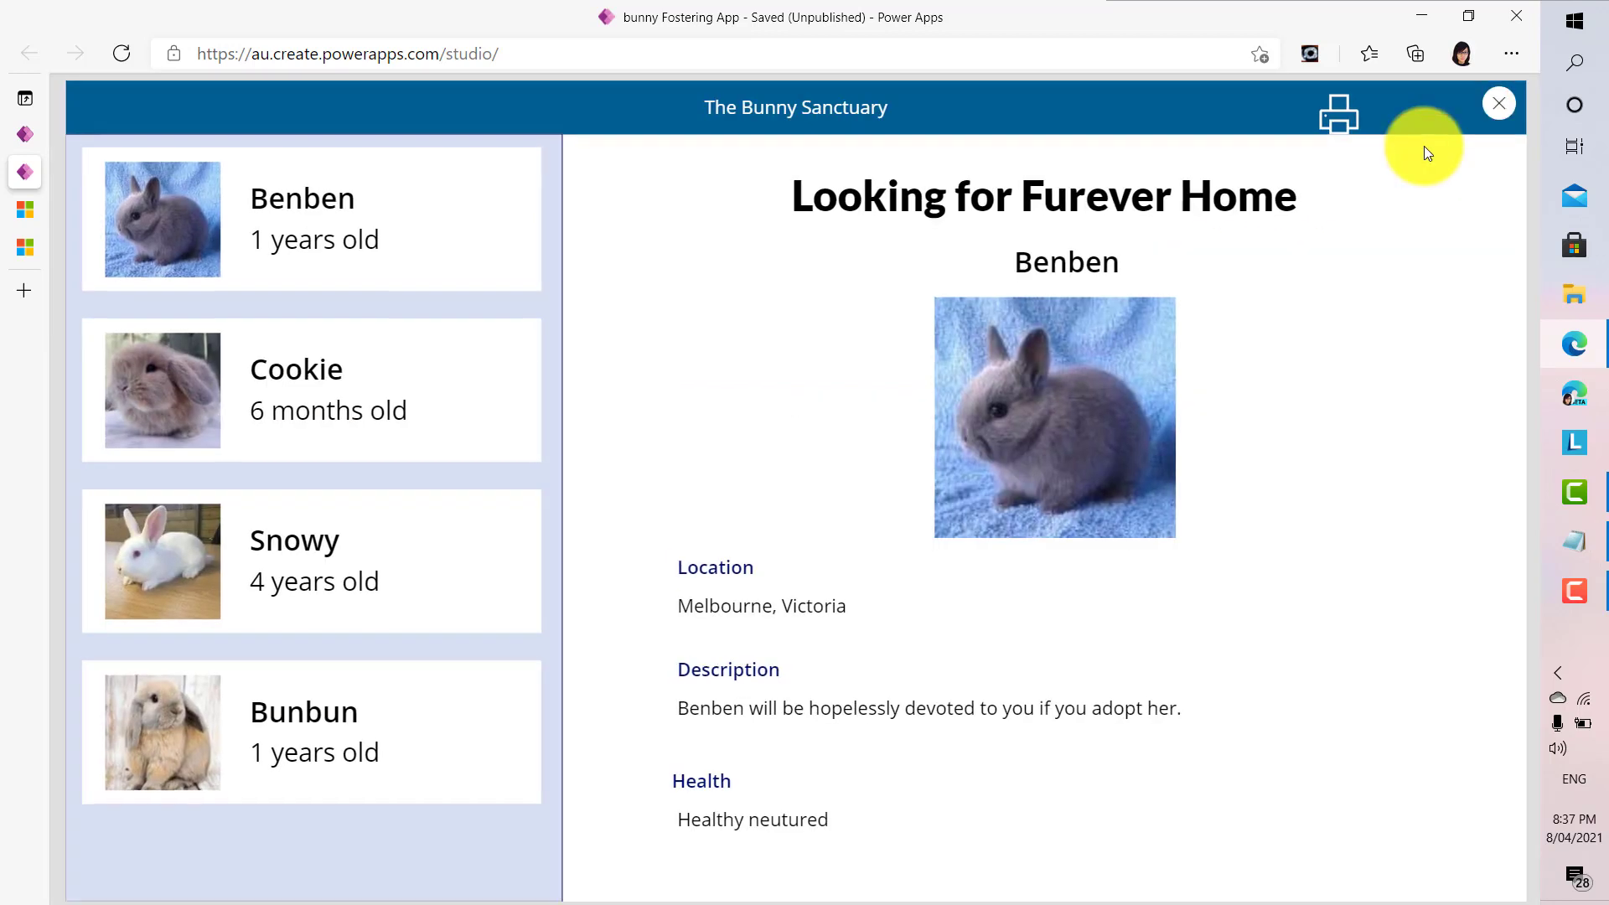
{"action": "left_click", "coordinate": [1335, 126]}
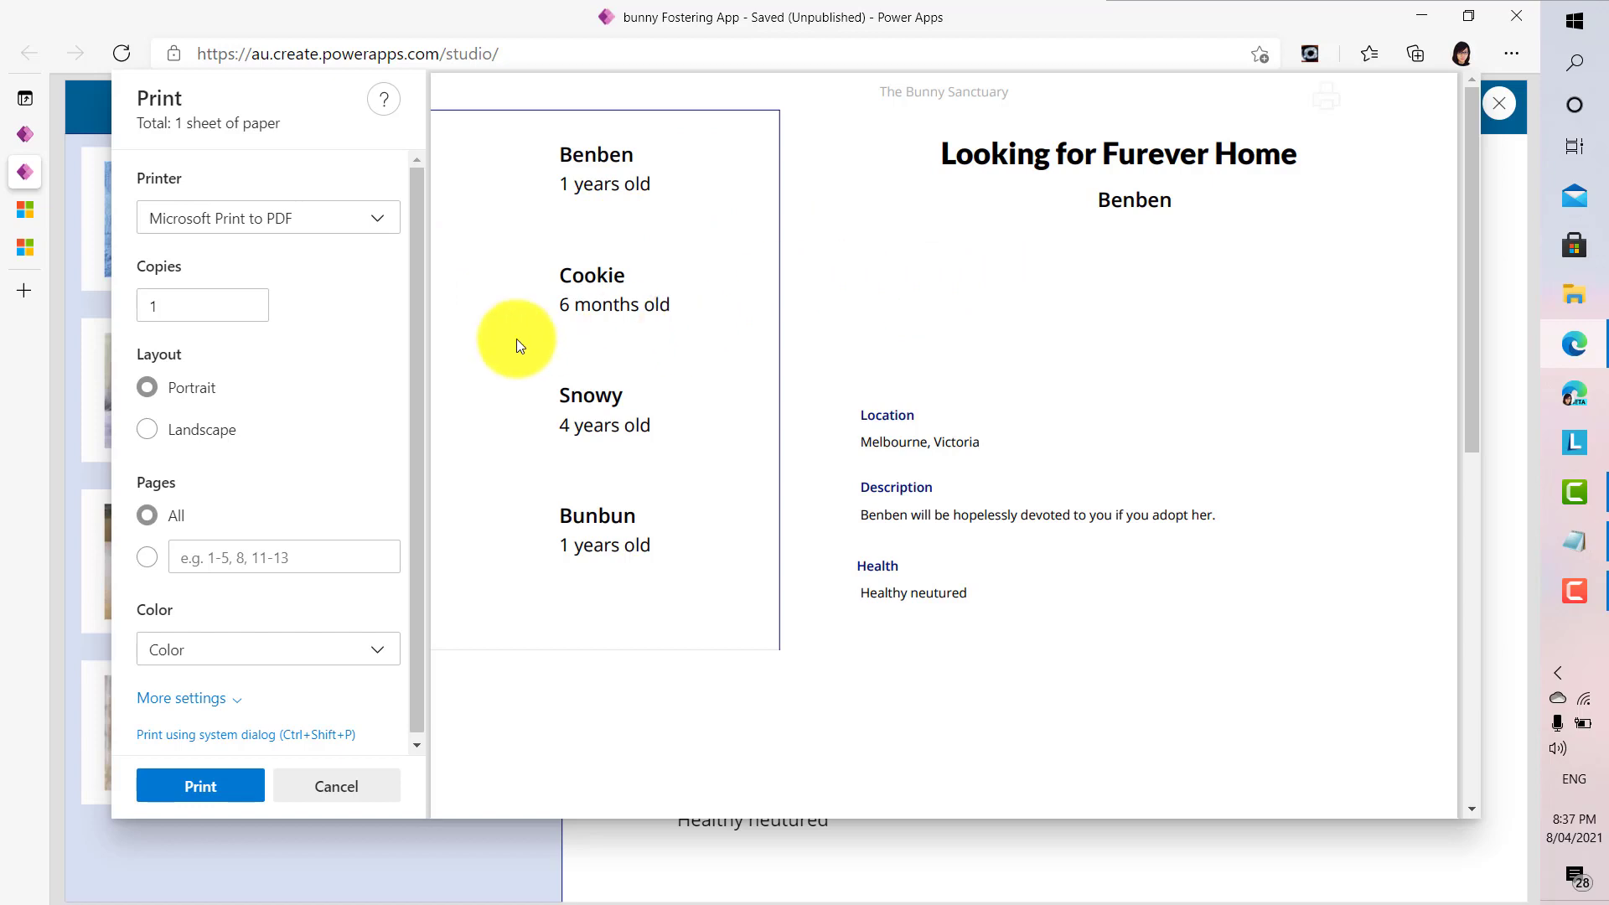
{"action": "left_click_drag", "start_coordinate": [414, 335], "coordinate": [413, 371]}
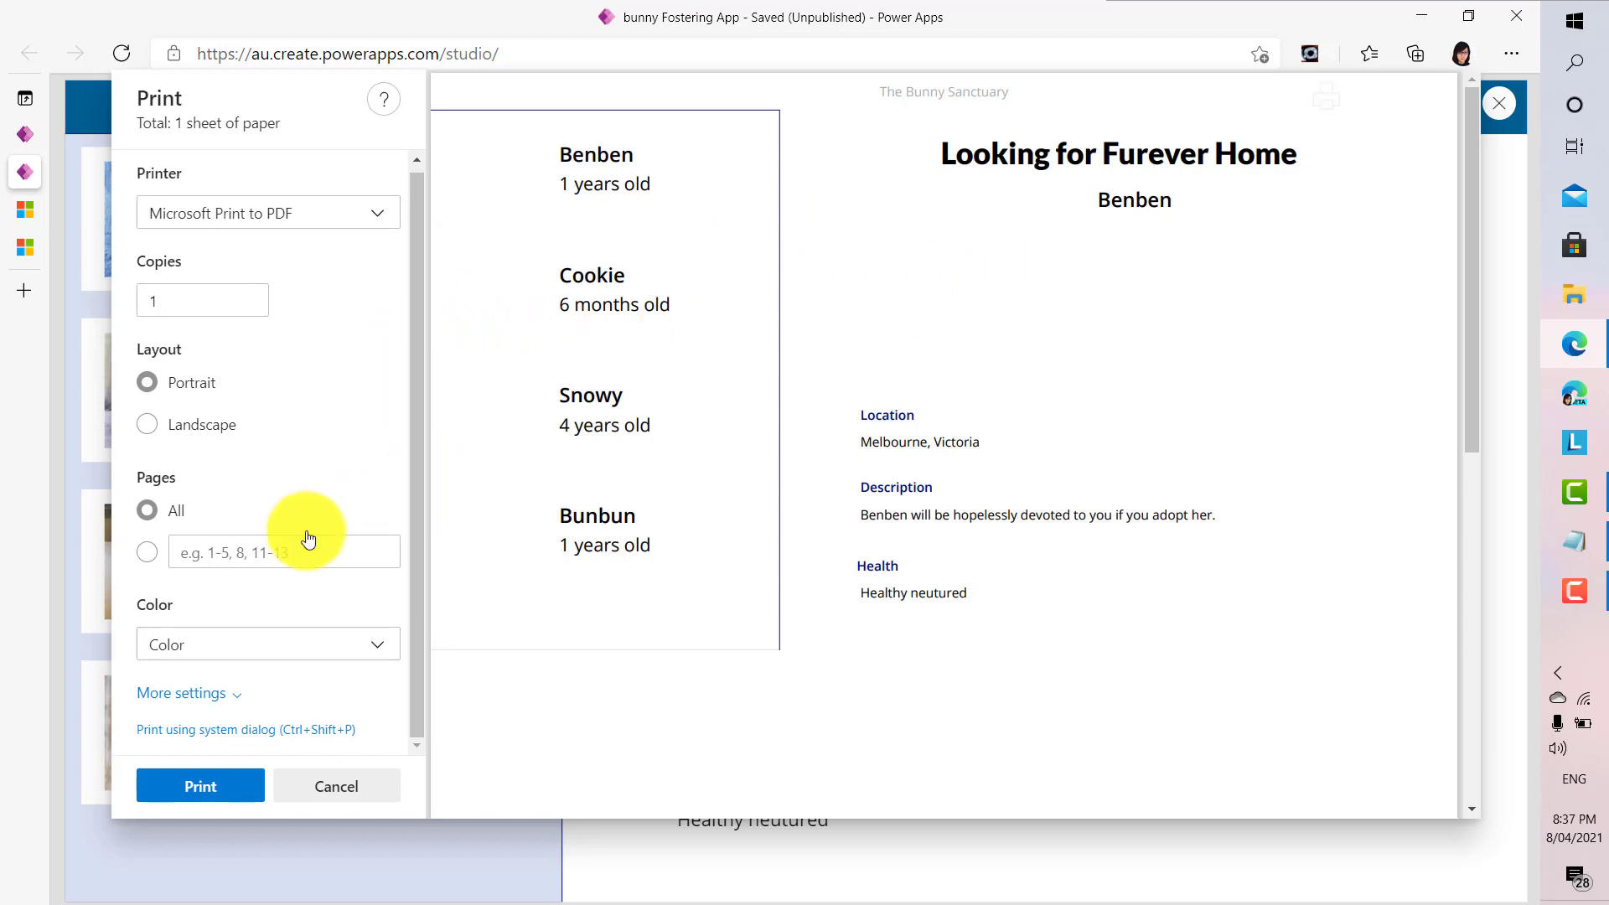
{"action": "left_click", "coordinate": [201, 693]}
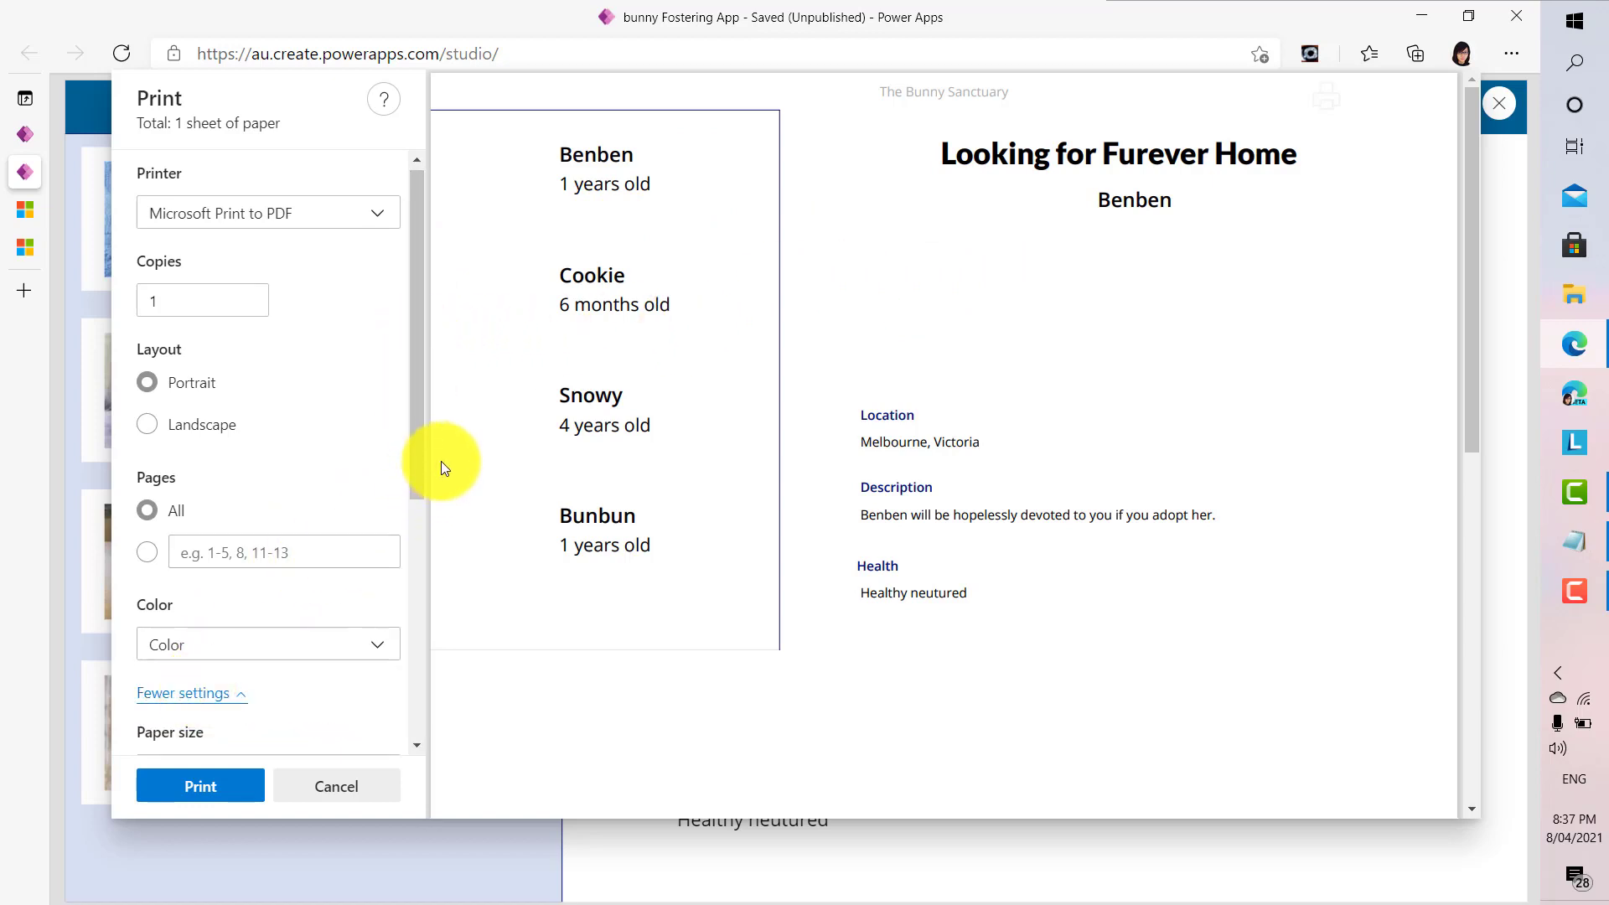
{"action": "left_click_drag", "start_coordinate": [423, 449], "coordinate": [406, 736]}
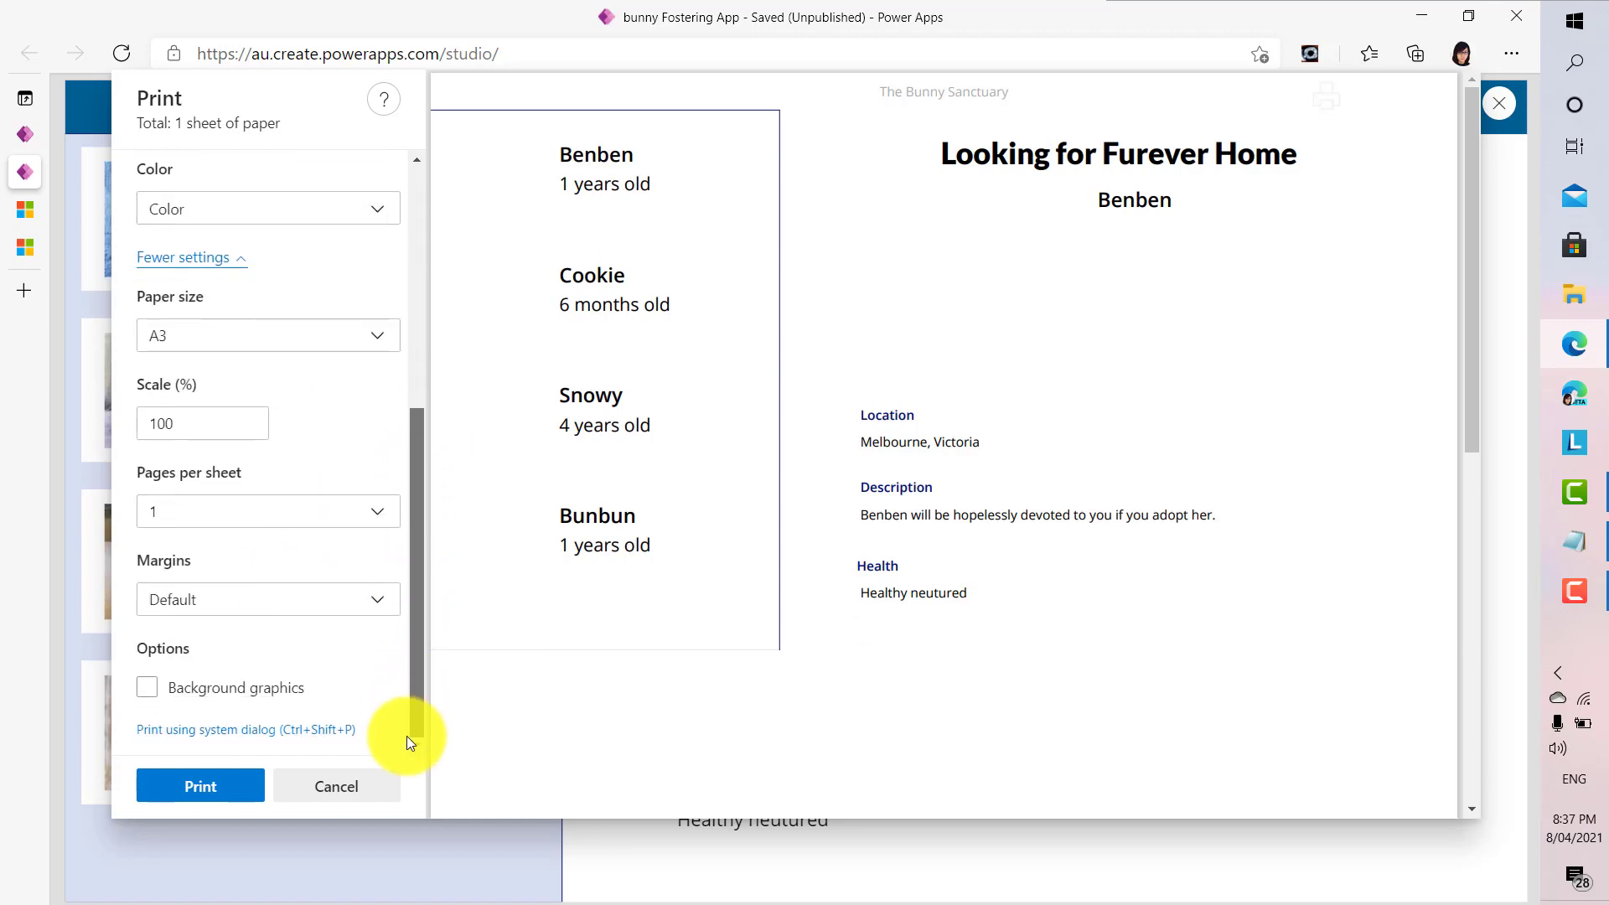
{"action": "left_click", "coordinate": [149, 688]}
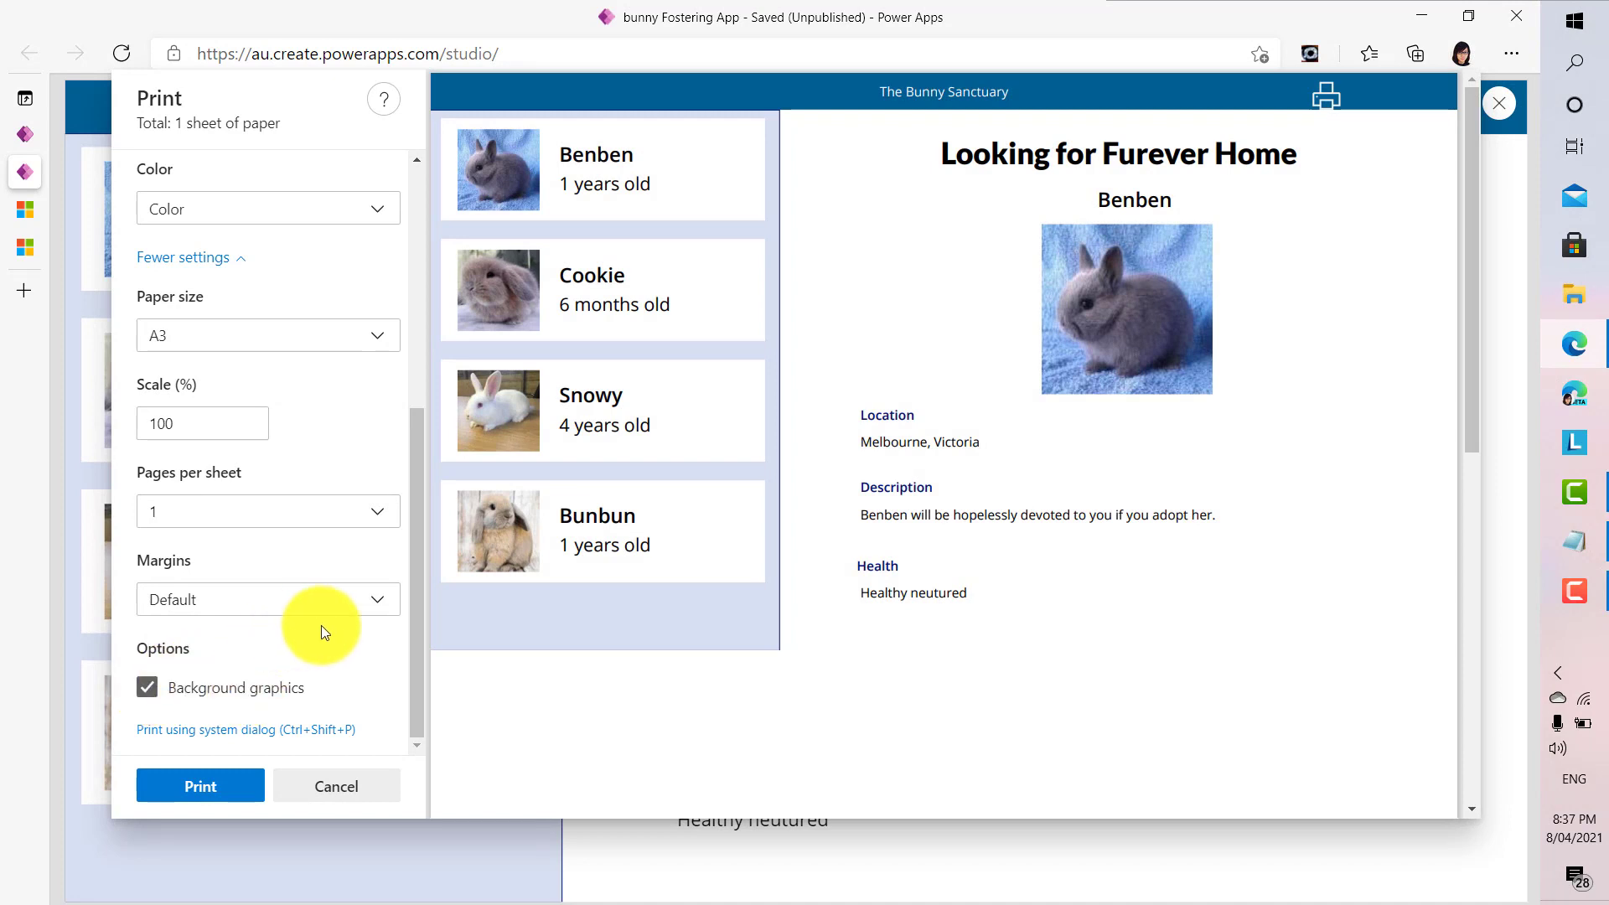
- Set the print paper size to A4, cancel printing and exit the app preview
{"action": "left_click_drag", "start_coordinate": [419, 620], "coordinate": [423, 496]}
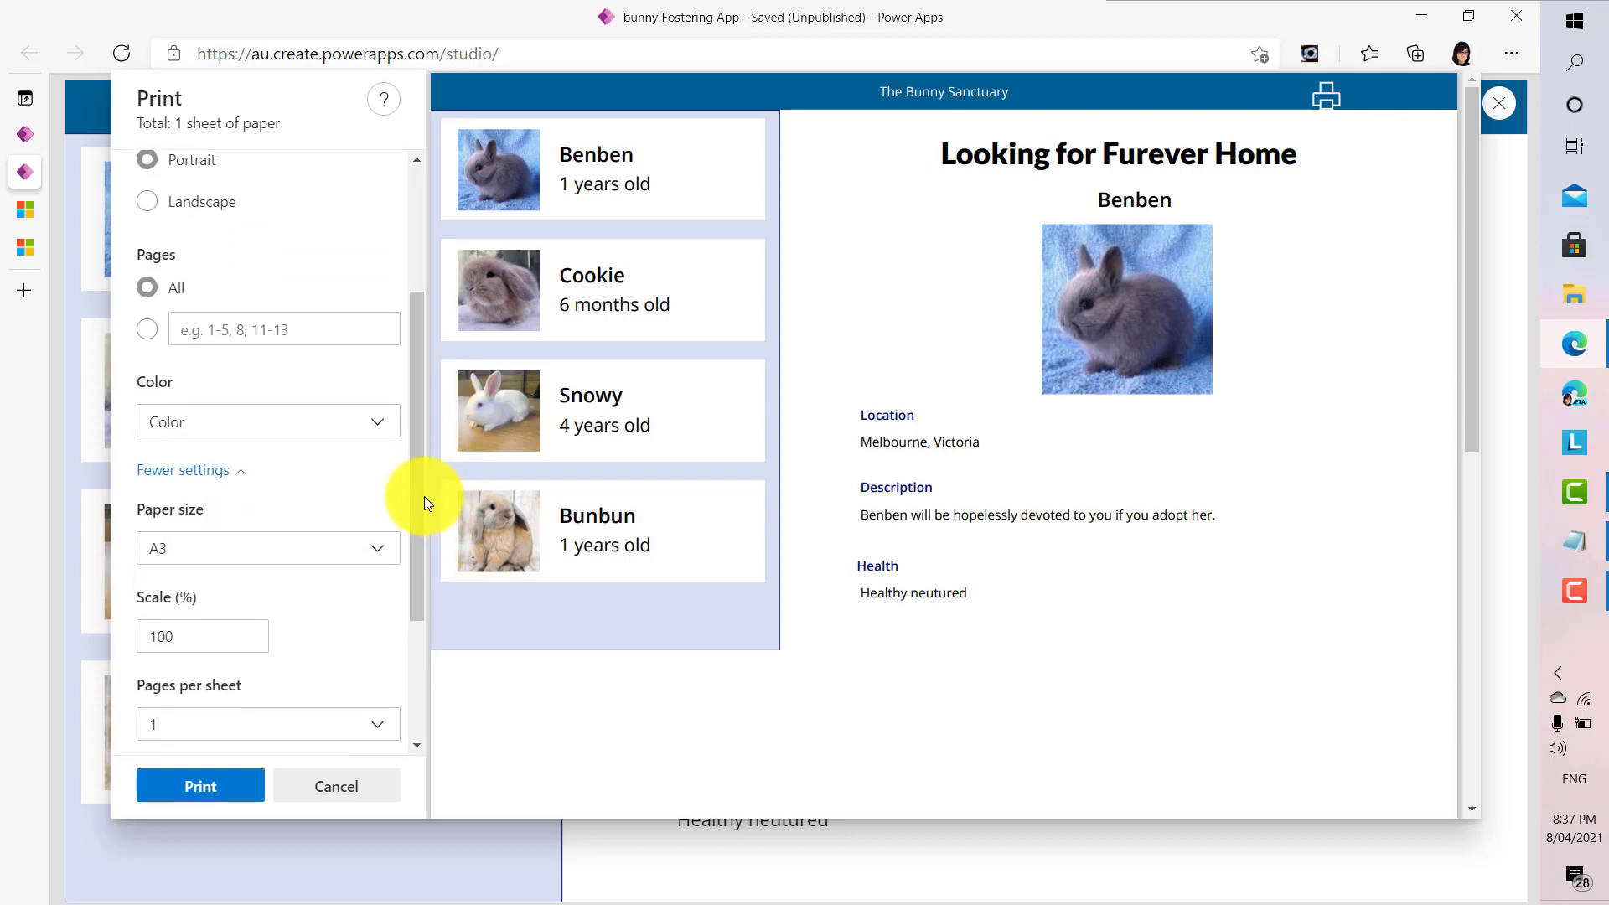
{"action": "left_click", "coordinate": [352, 542]}
{"action": "left_click", "coordinate": [251, 502]}
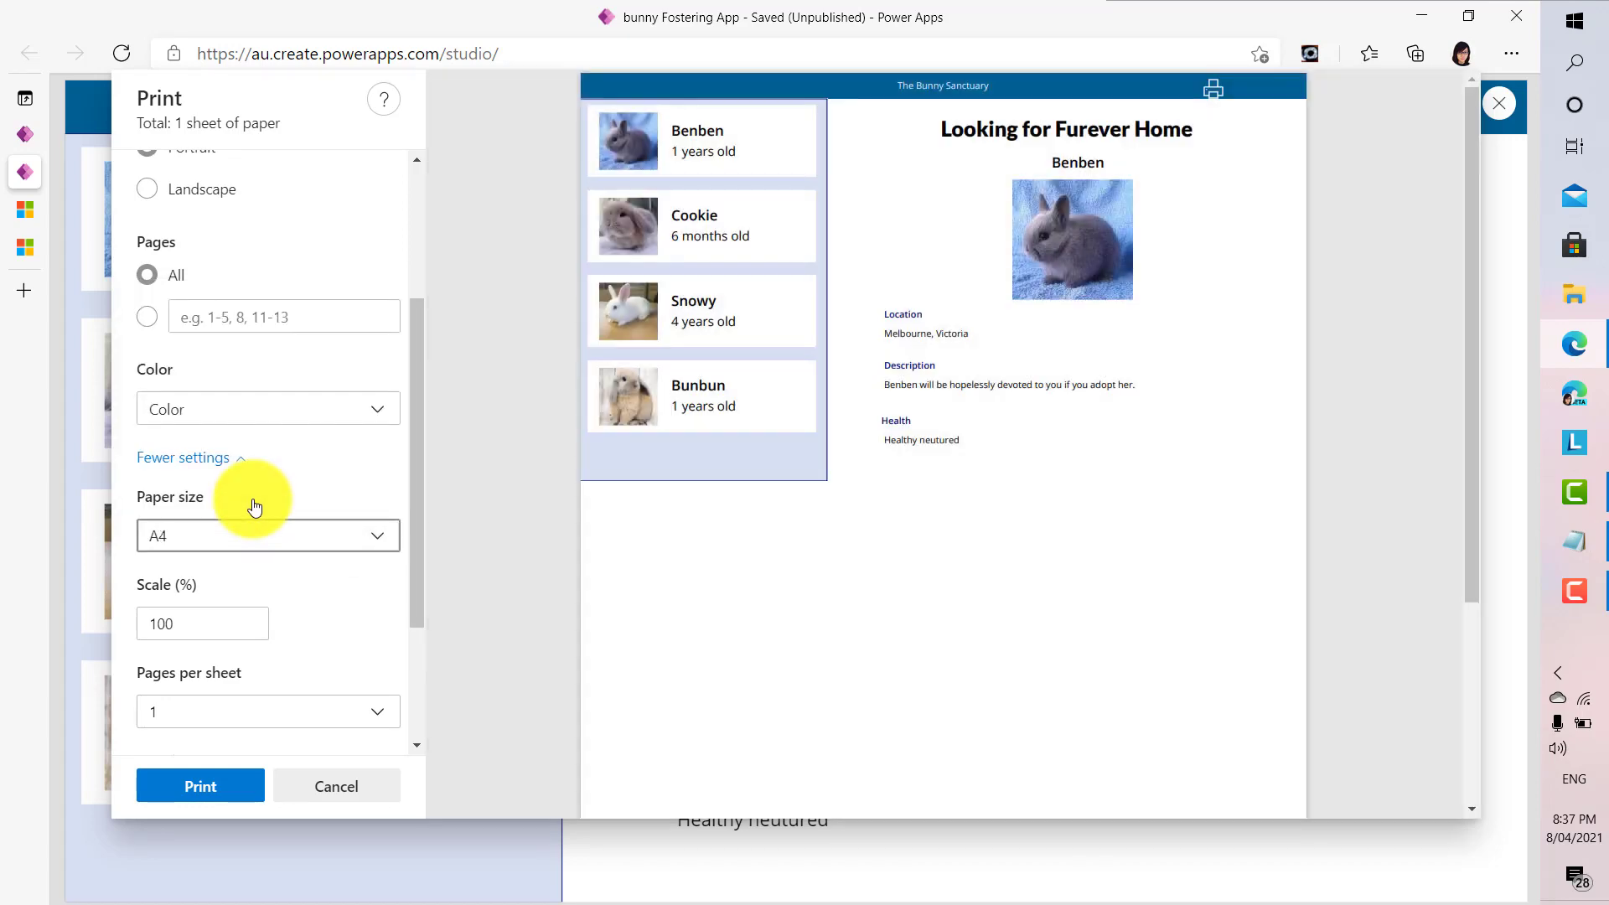
{"action": "left_click", "coordinate": [327, 787]}
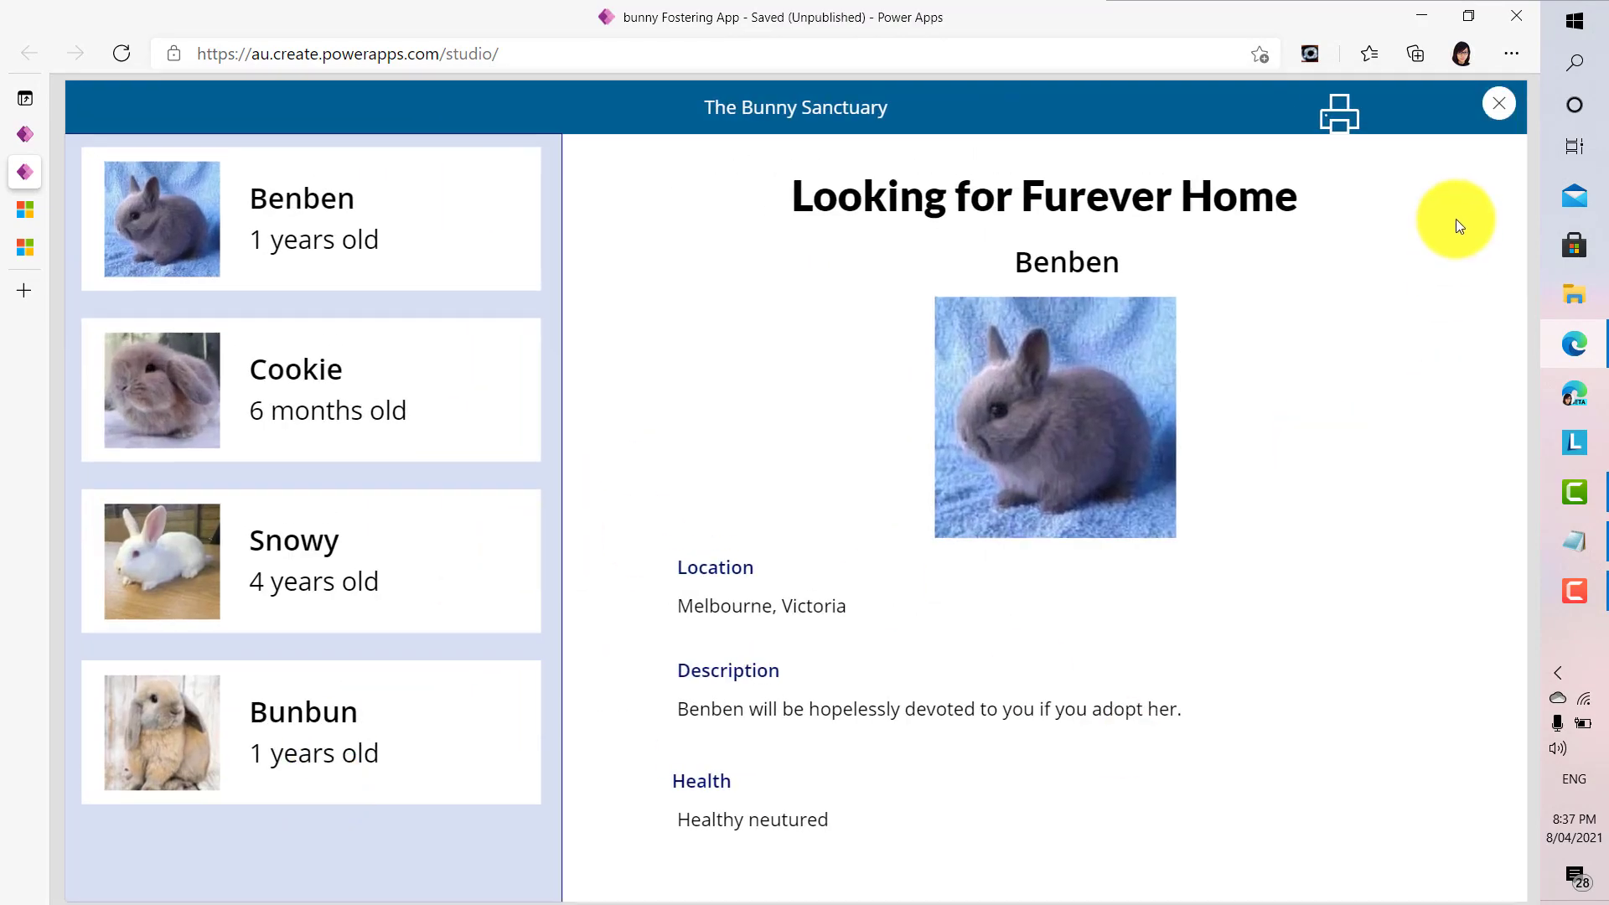
{"action": "left_click", "coordinate": [1500, 104]}
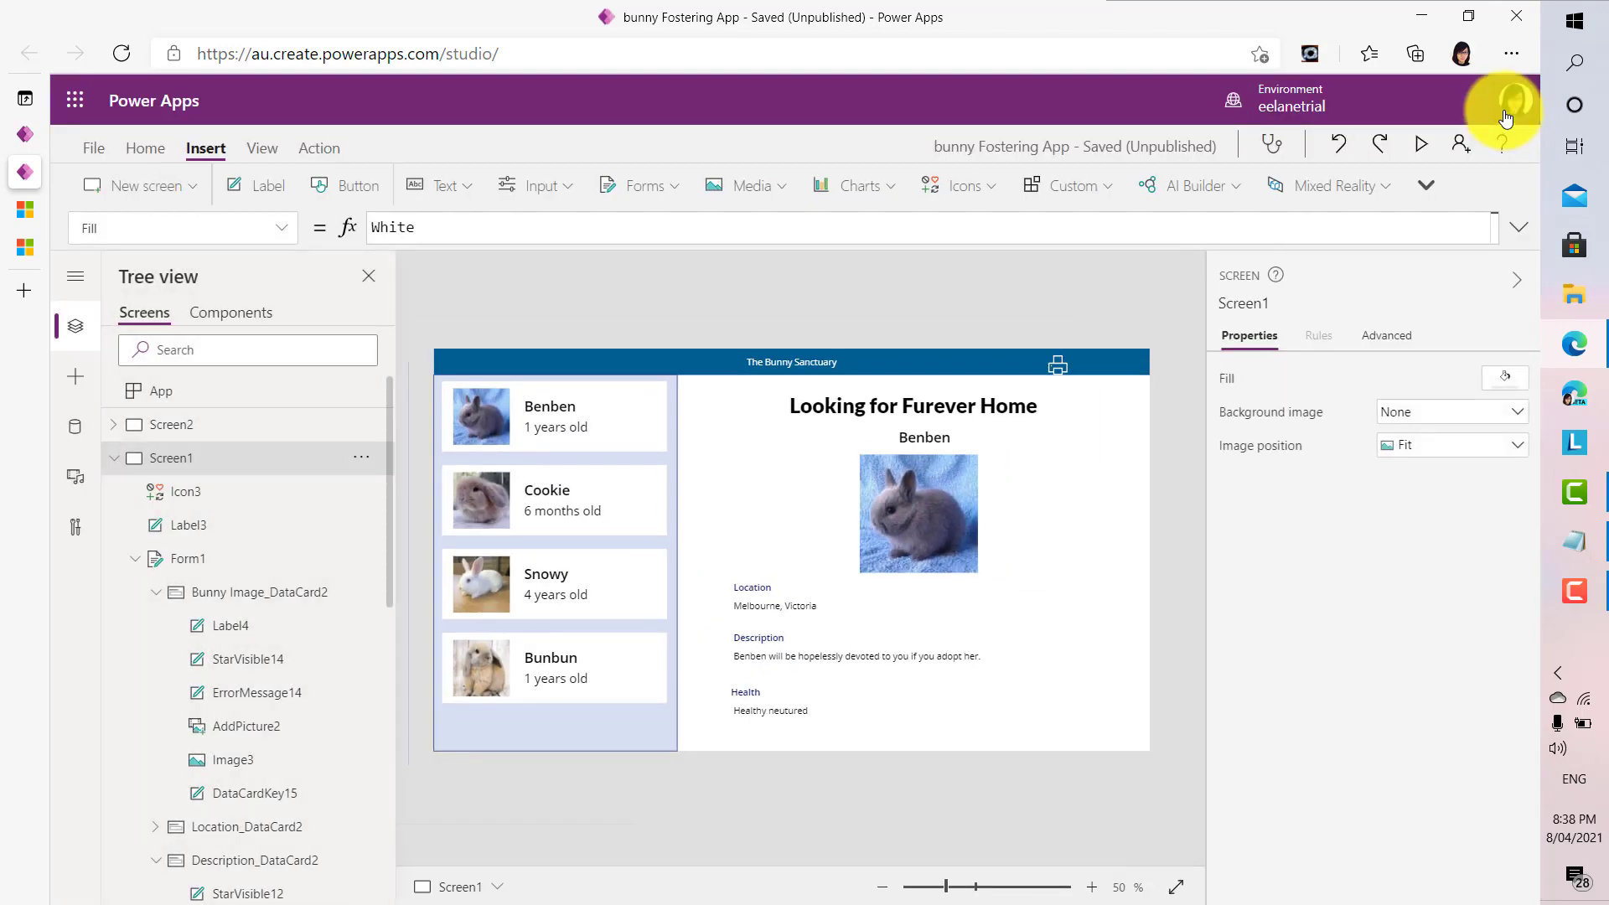
- Set the Visible formula of the bunny list gallery to Not Screen1.Printing
{"action": "left_click", "coordinate": [640, 741]}
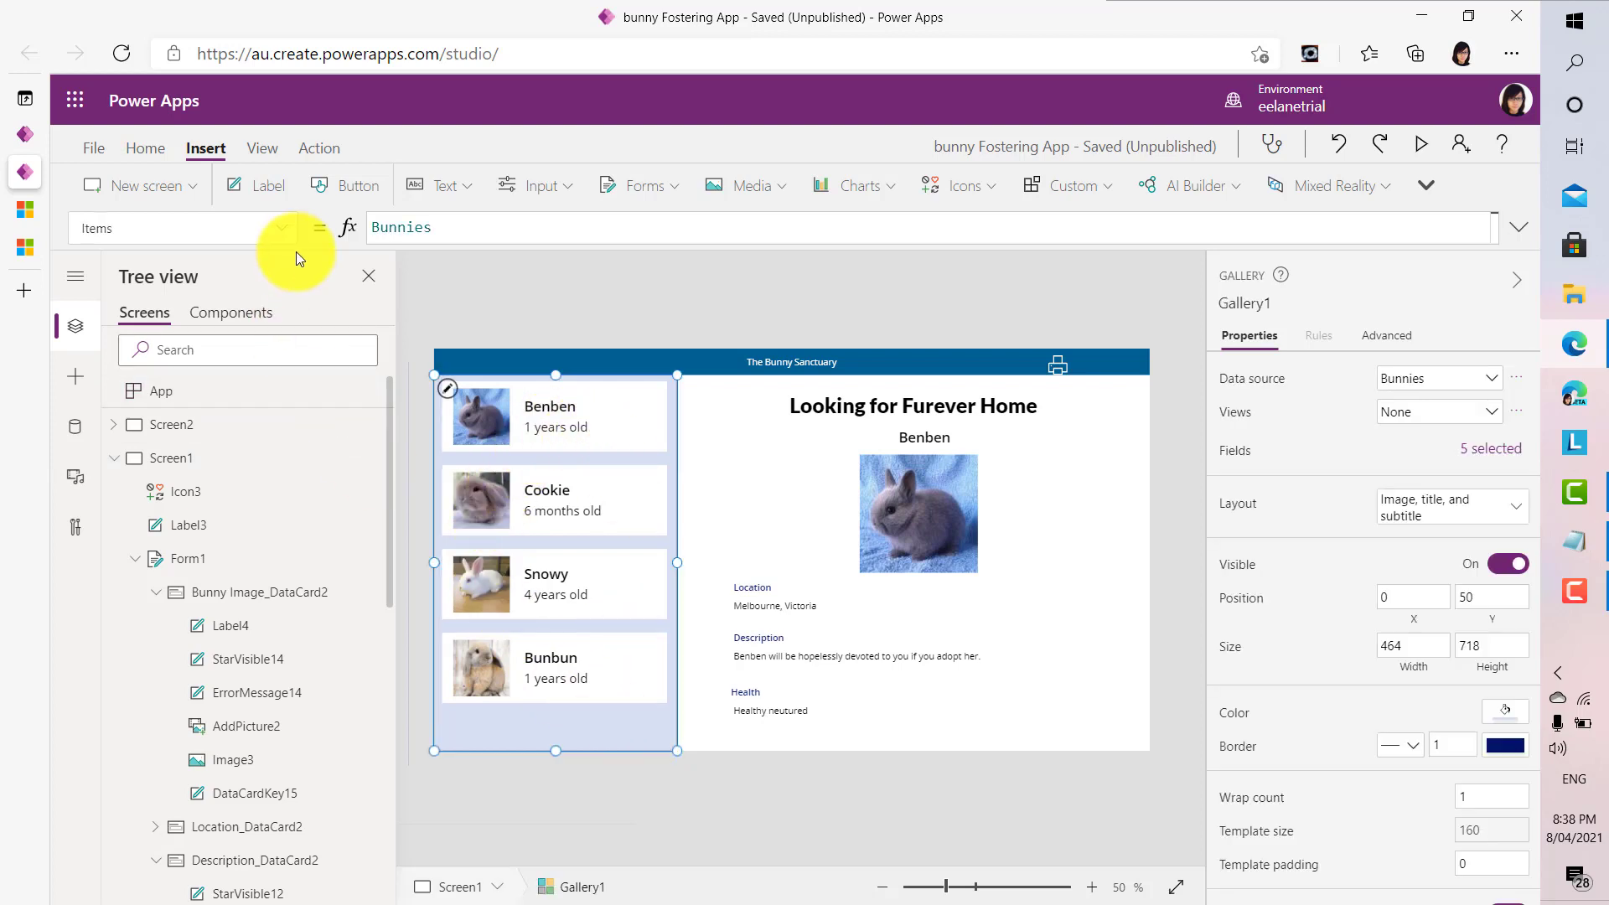
{"action": "left_click", "coordinate": [285, 231]}
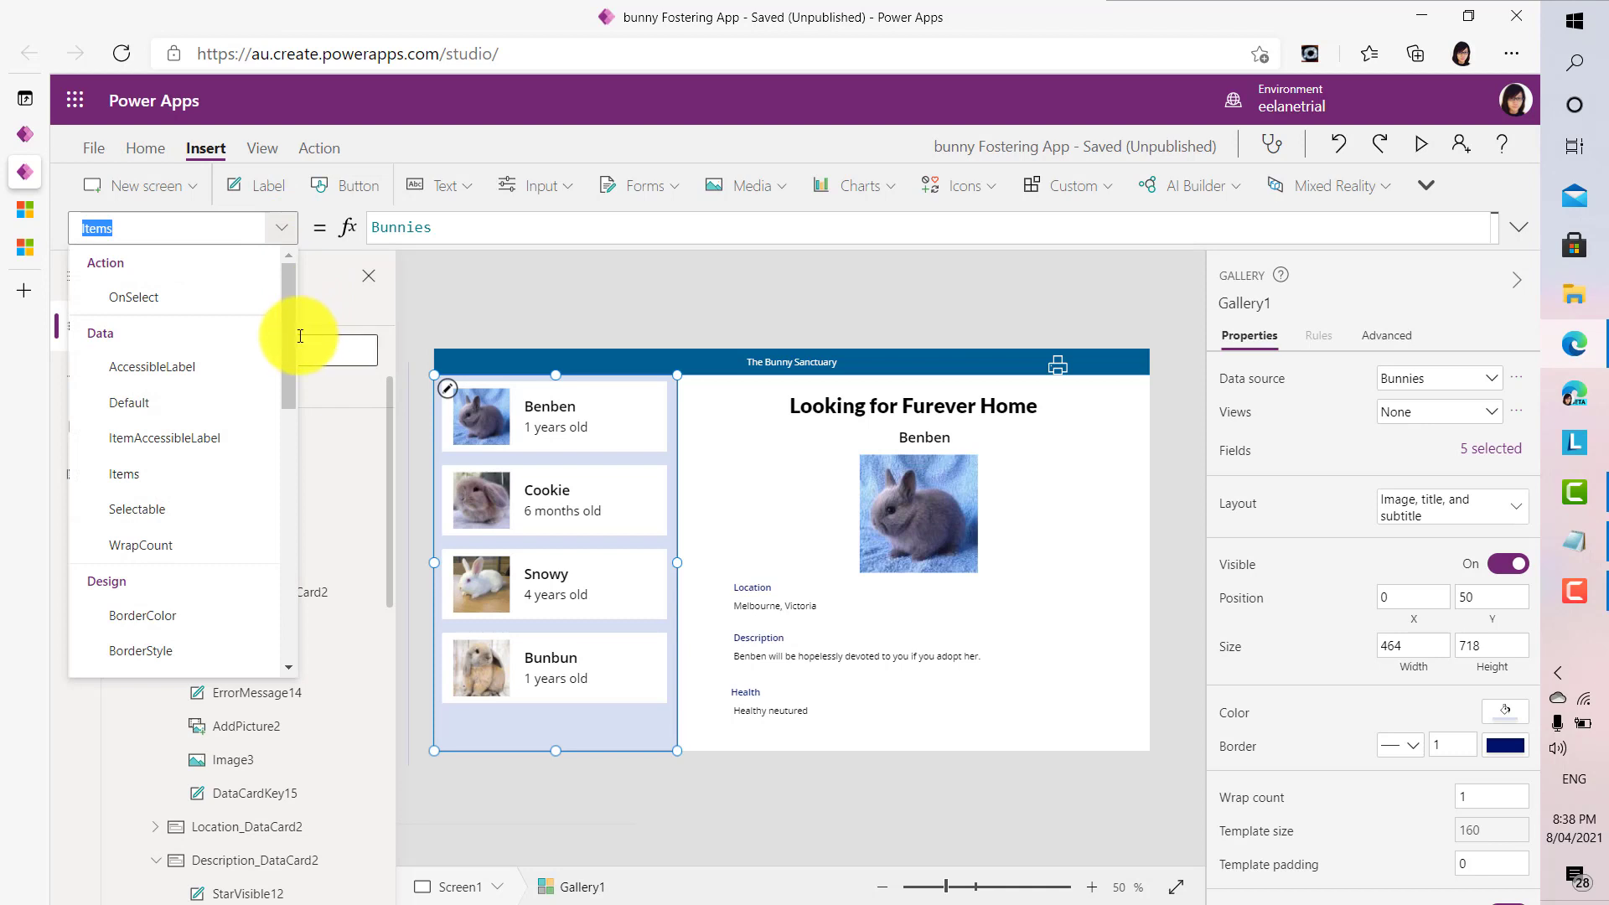
{"action": "left_click_drag", "start_coordinate": [285, 335], "coordinate": [275, 587]}
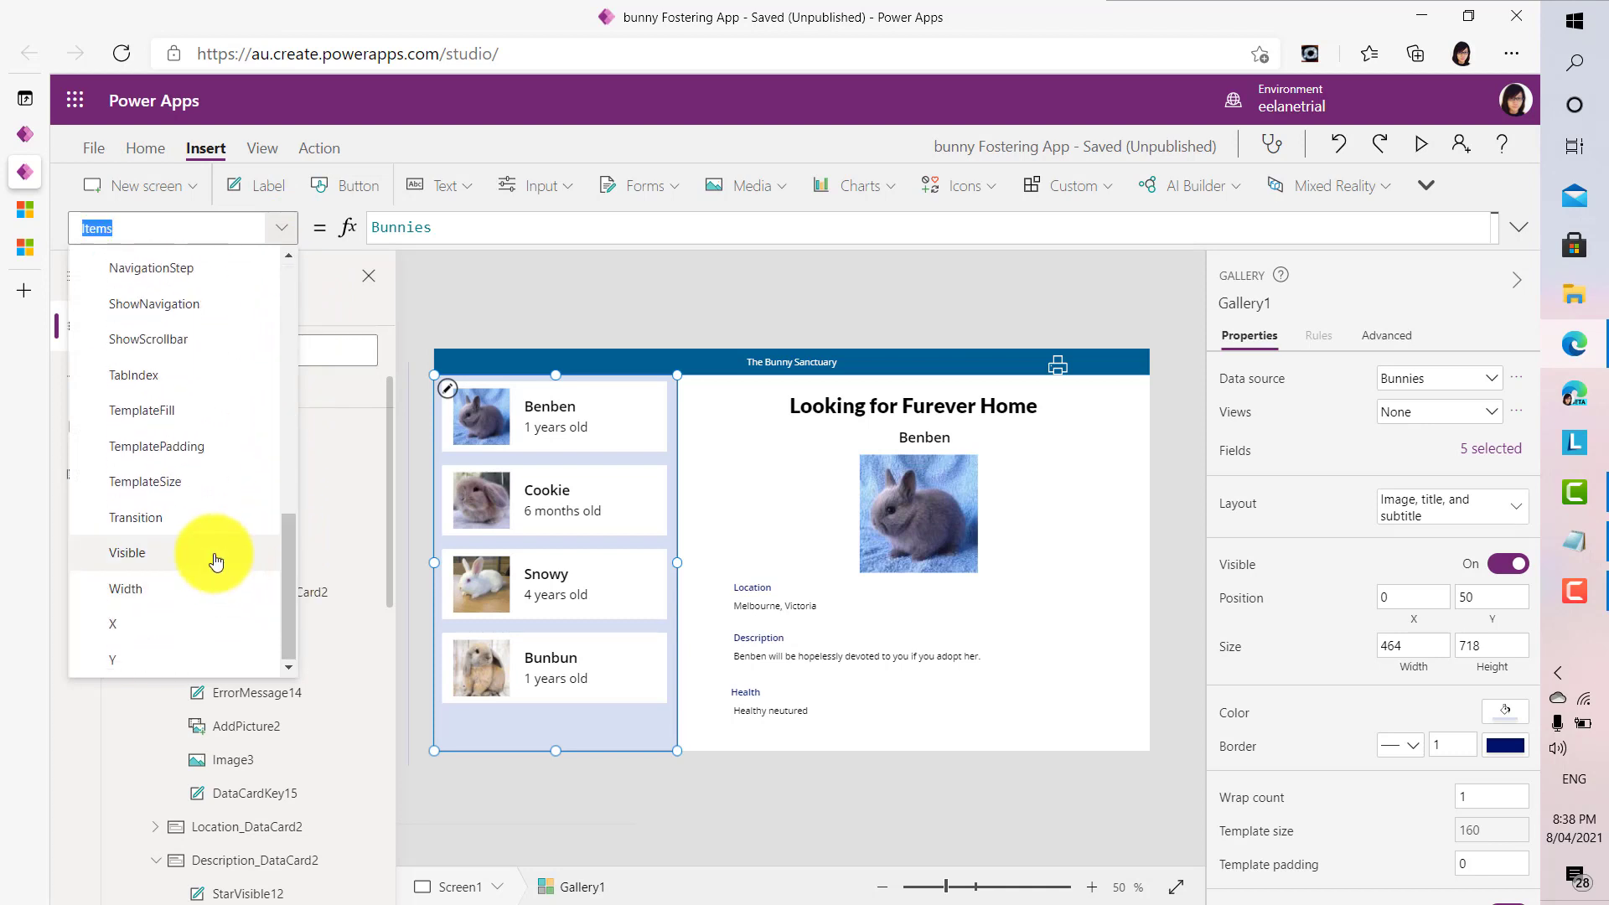
{"action": "left_click", "coordinate": [216, 560]}
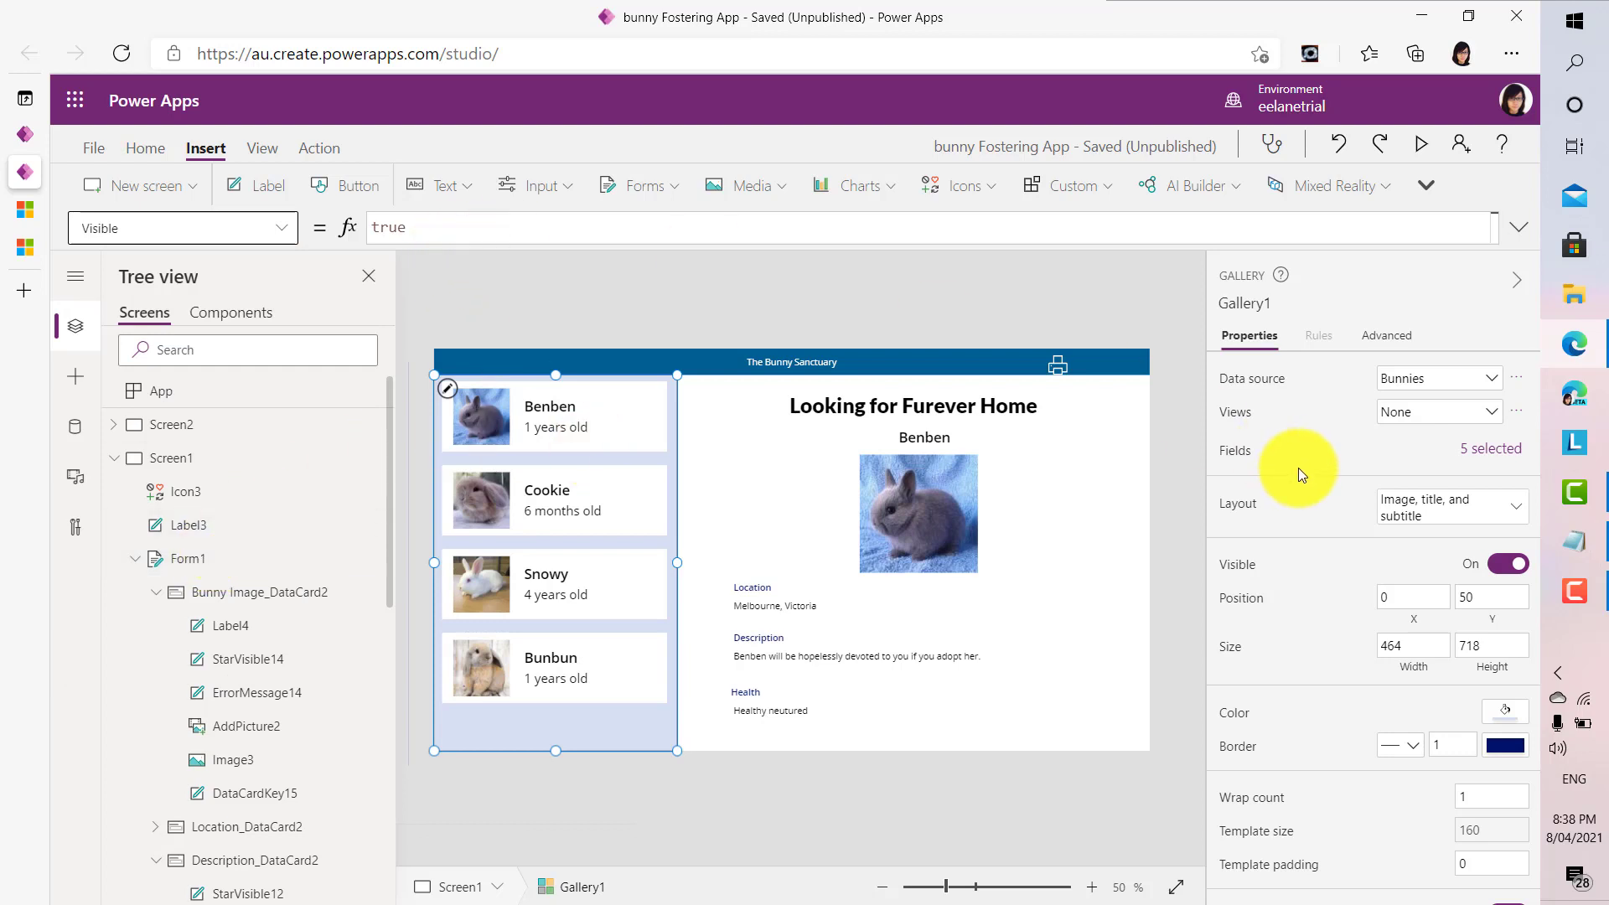
{"action": "left_click", "coordinate": [430, 228]}
{"action": "key", "text": "BackSpace"}
{"action": "key", "text": "BackSpace"}
{"action": "key", "text": "BackSpace"}
{"action": "key", "text": "BackSpace"}
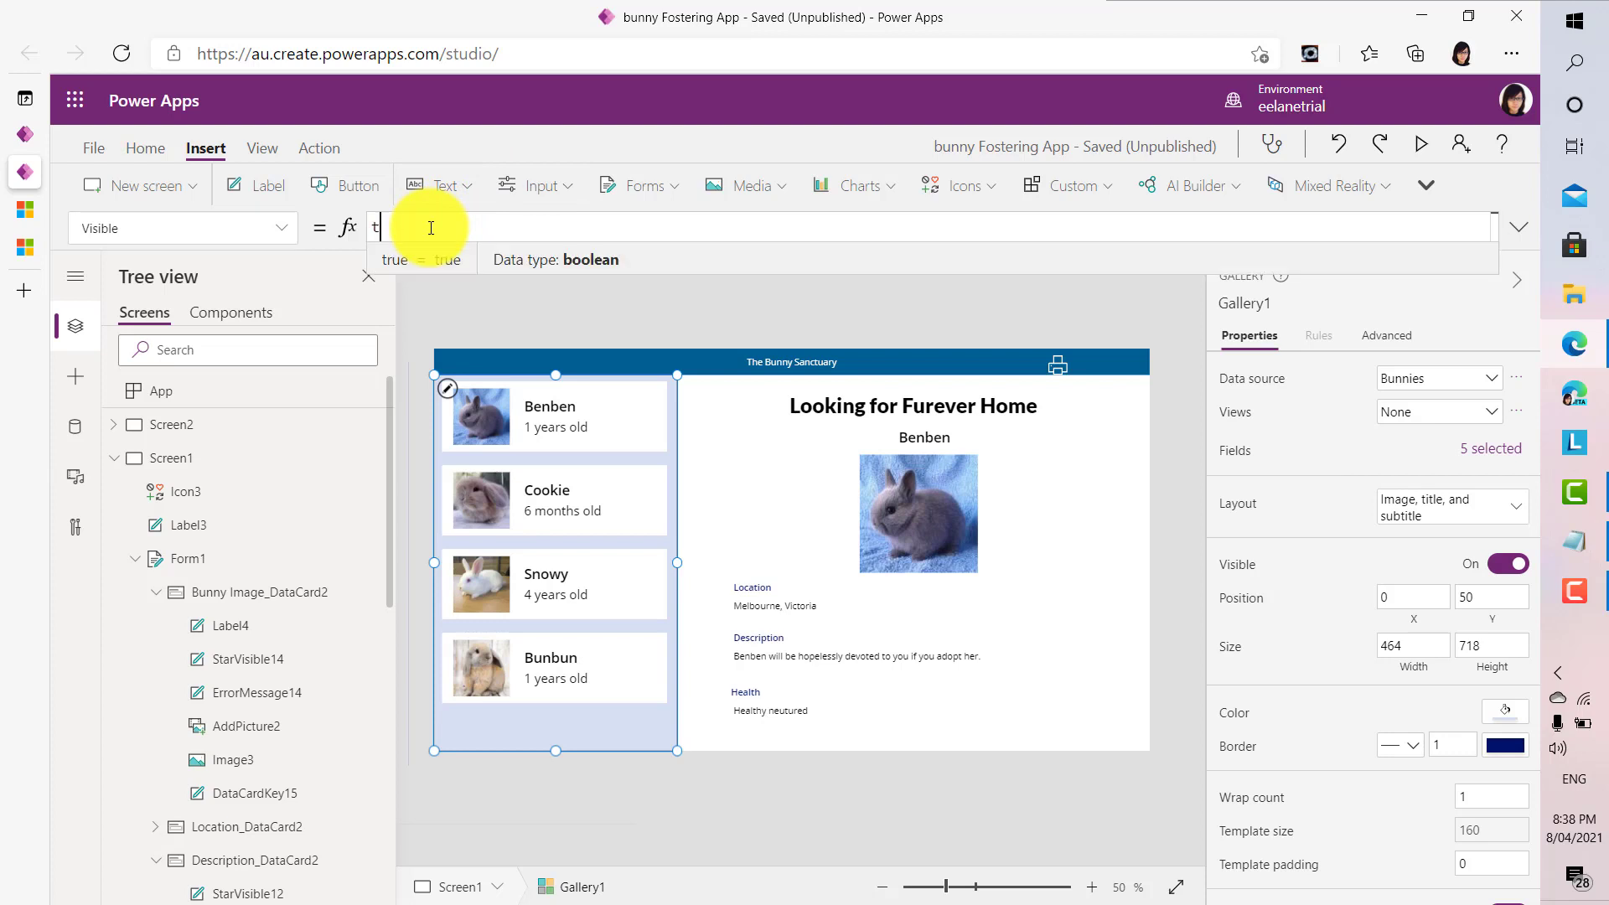
{"action": "type", "text": "No"}
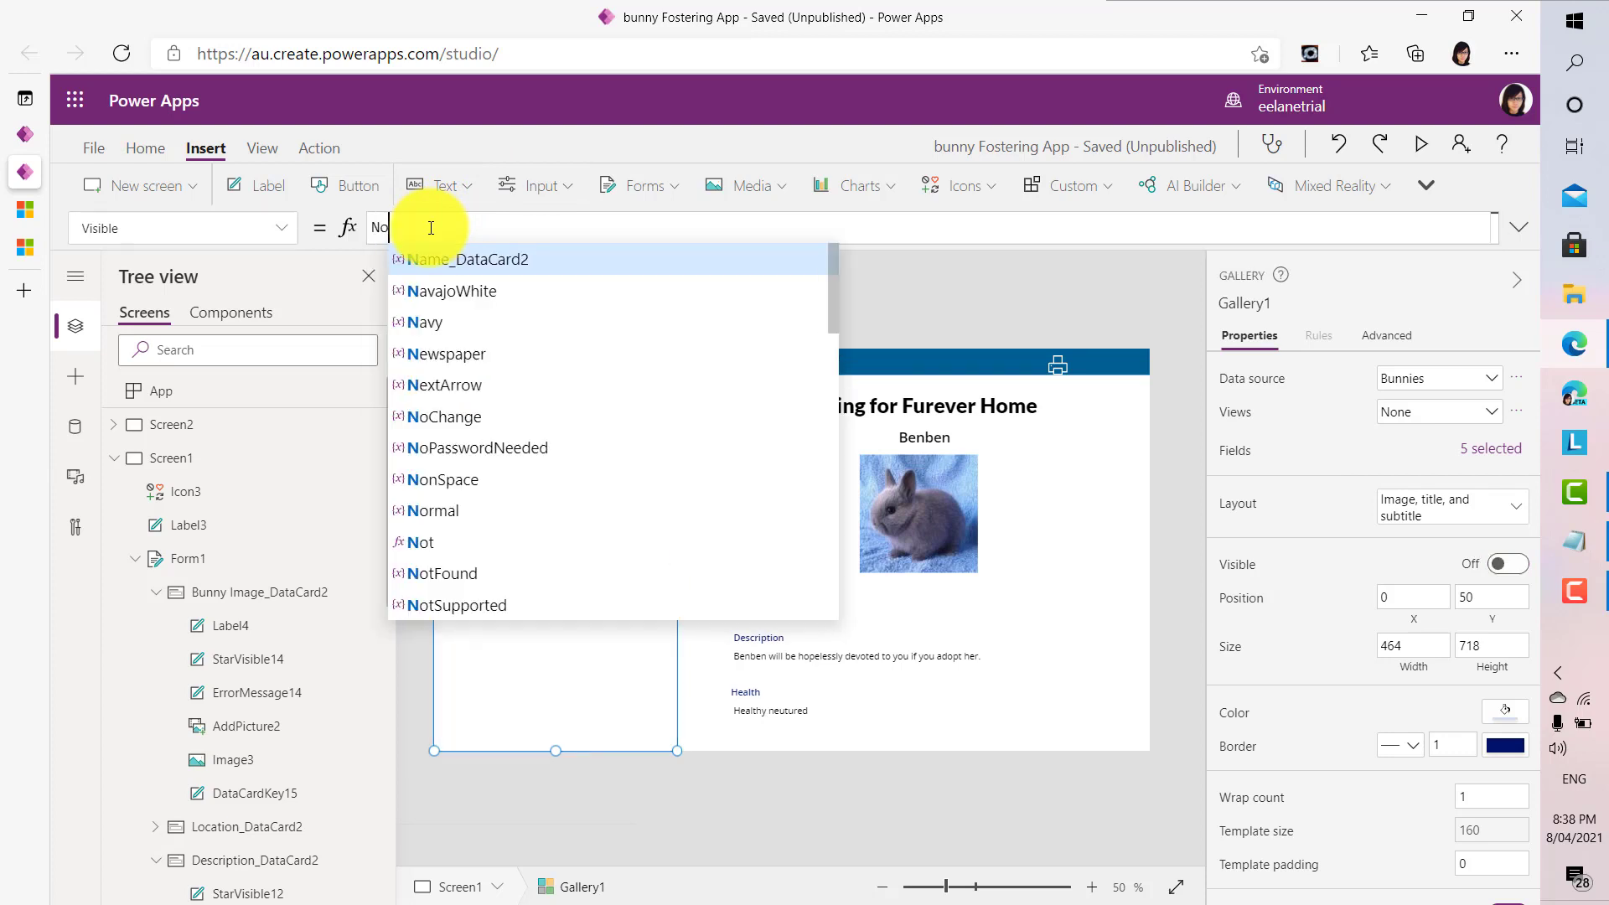
{"action": "type", "text": "t"}
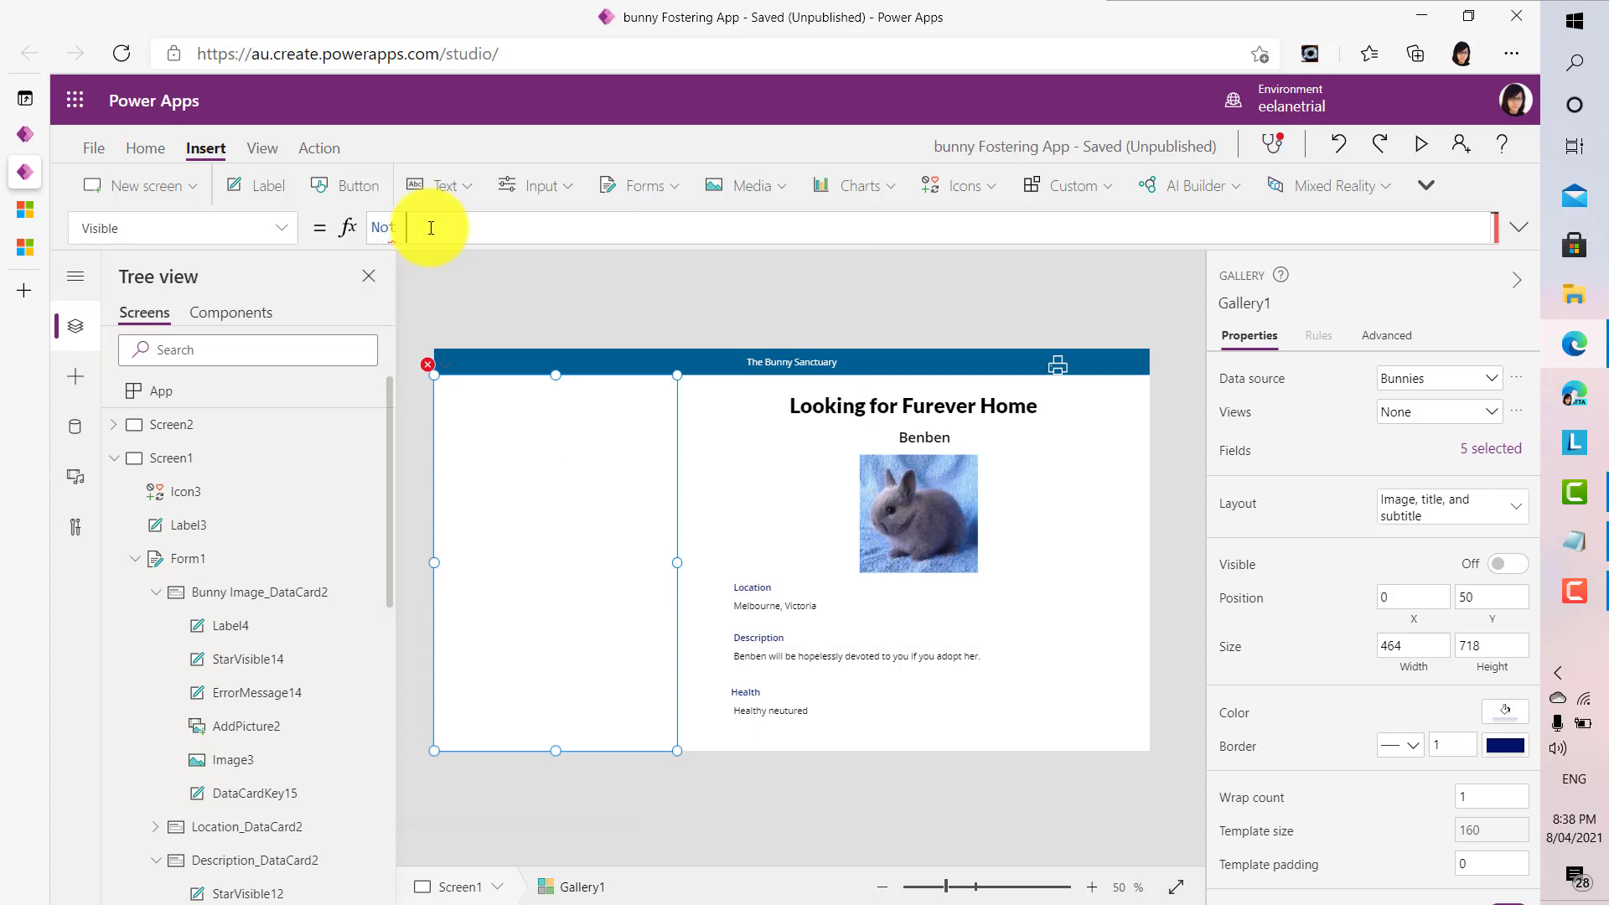
{"action": "type", "text": " Screen1"}
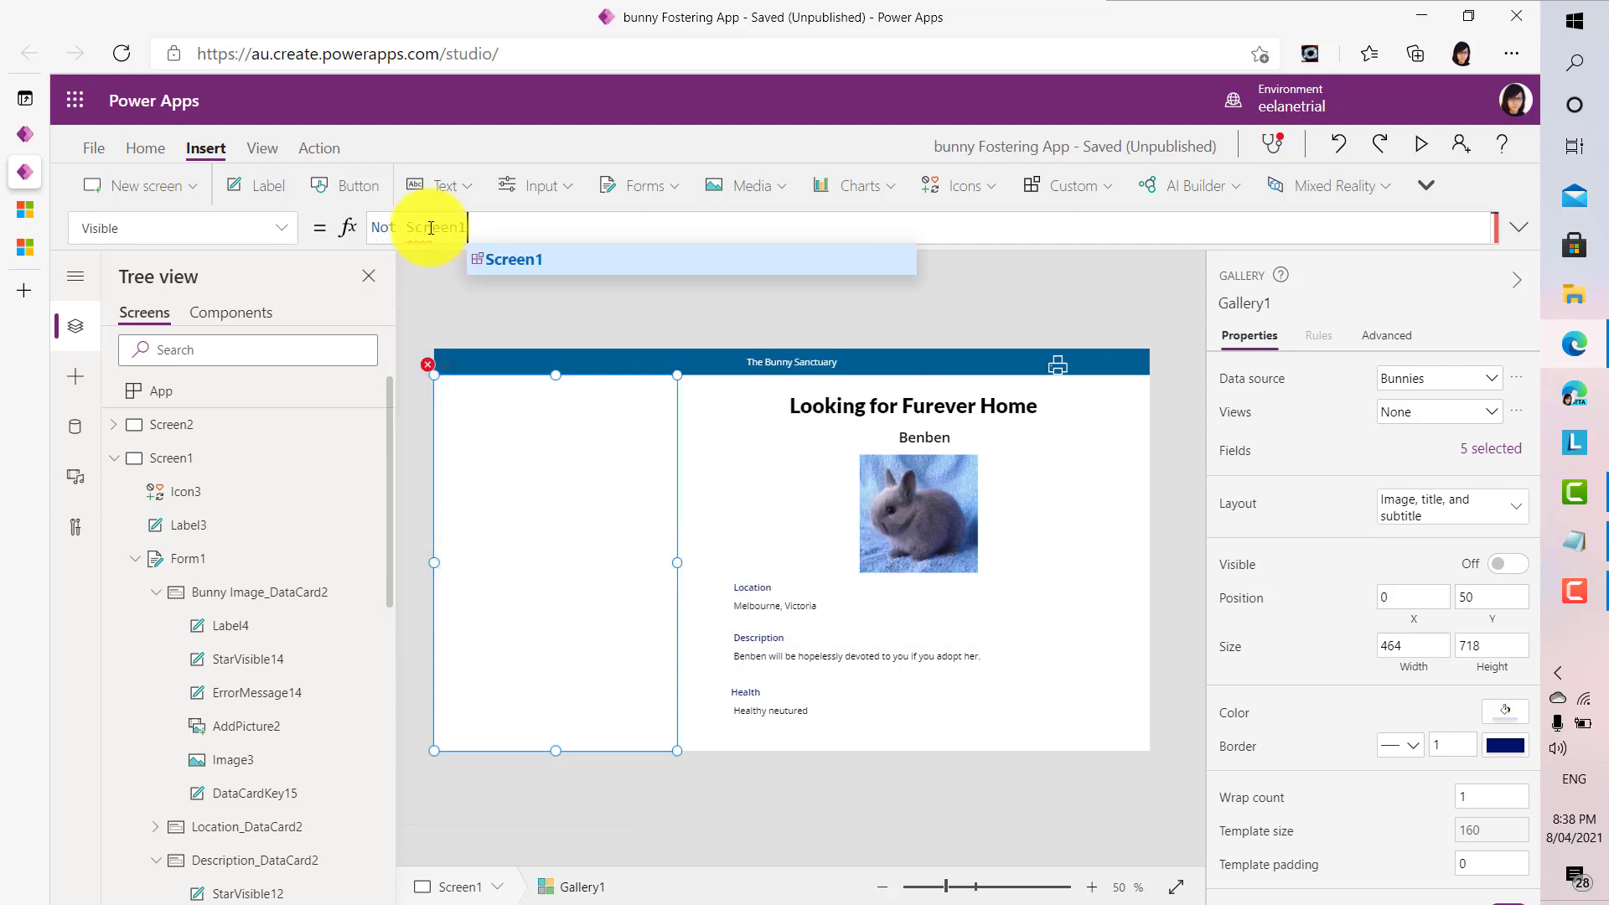
{"action": "type", "text": ".Pr"}
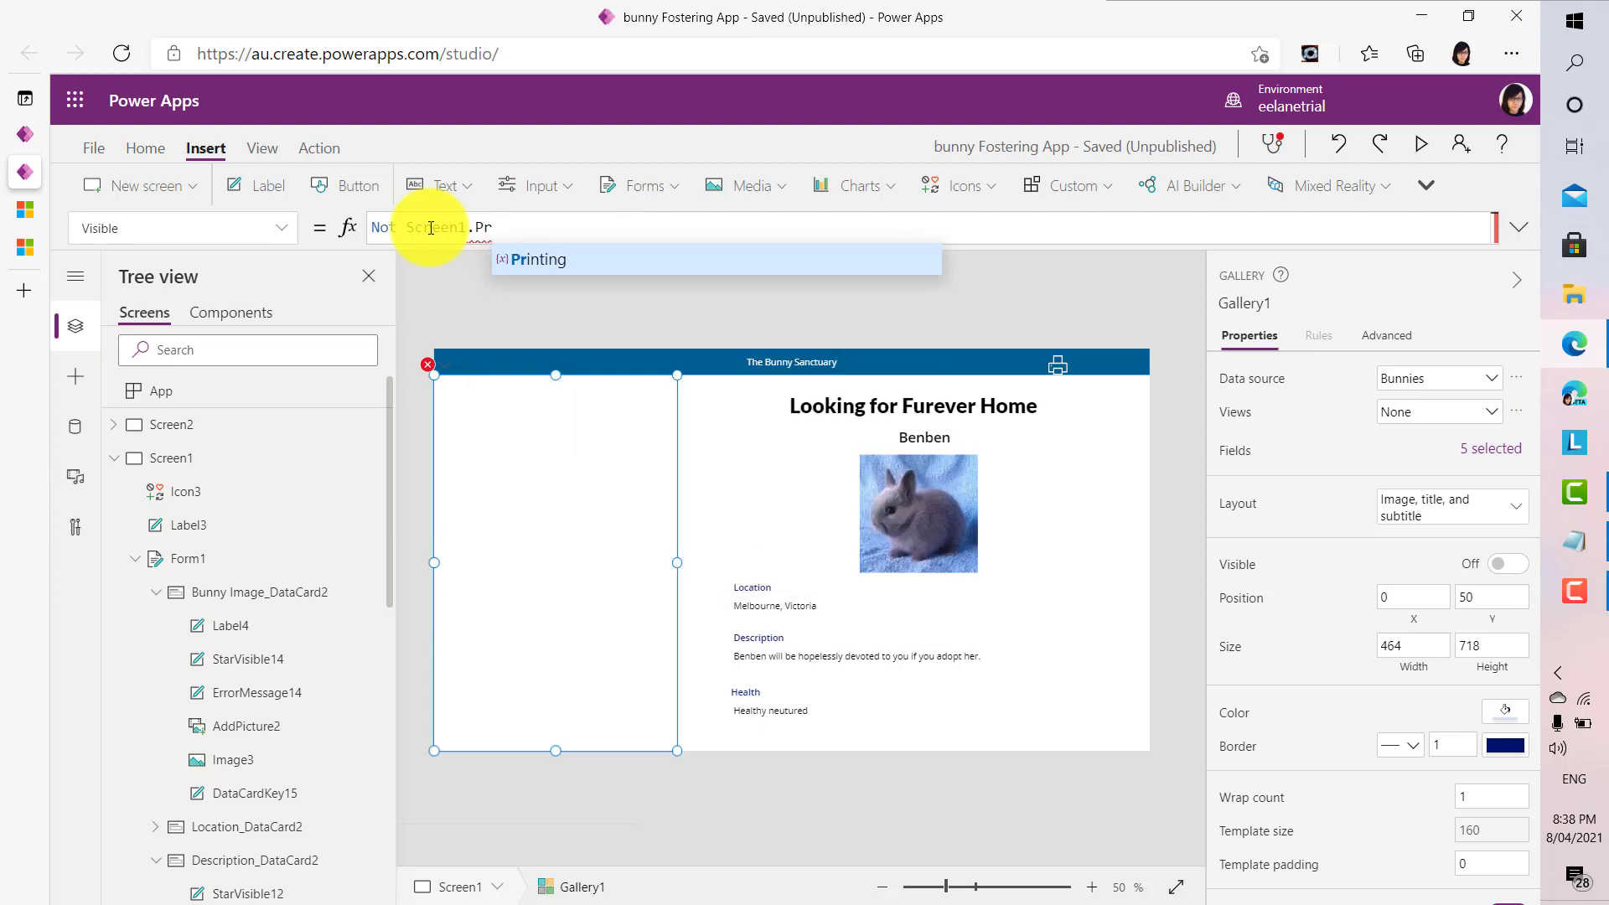
{"action": "left_click", "coordinate": [553, 259]}
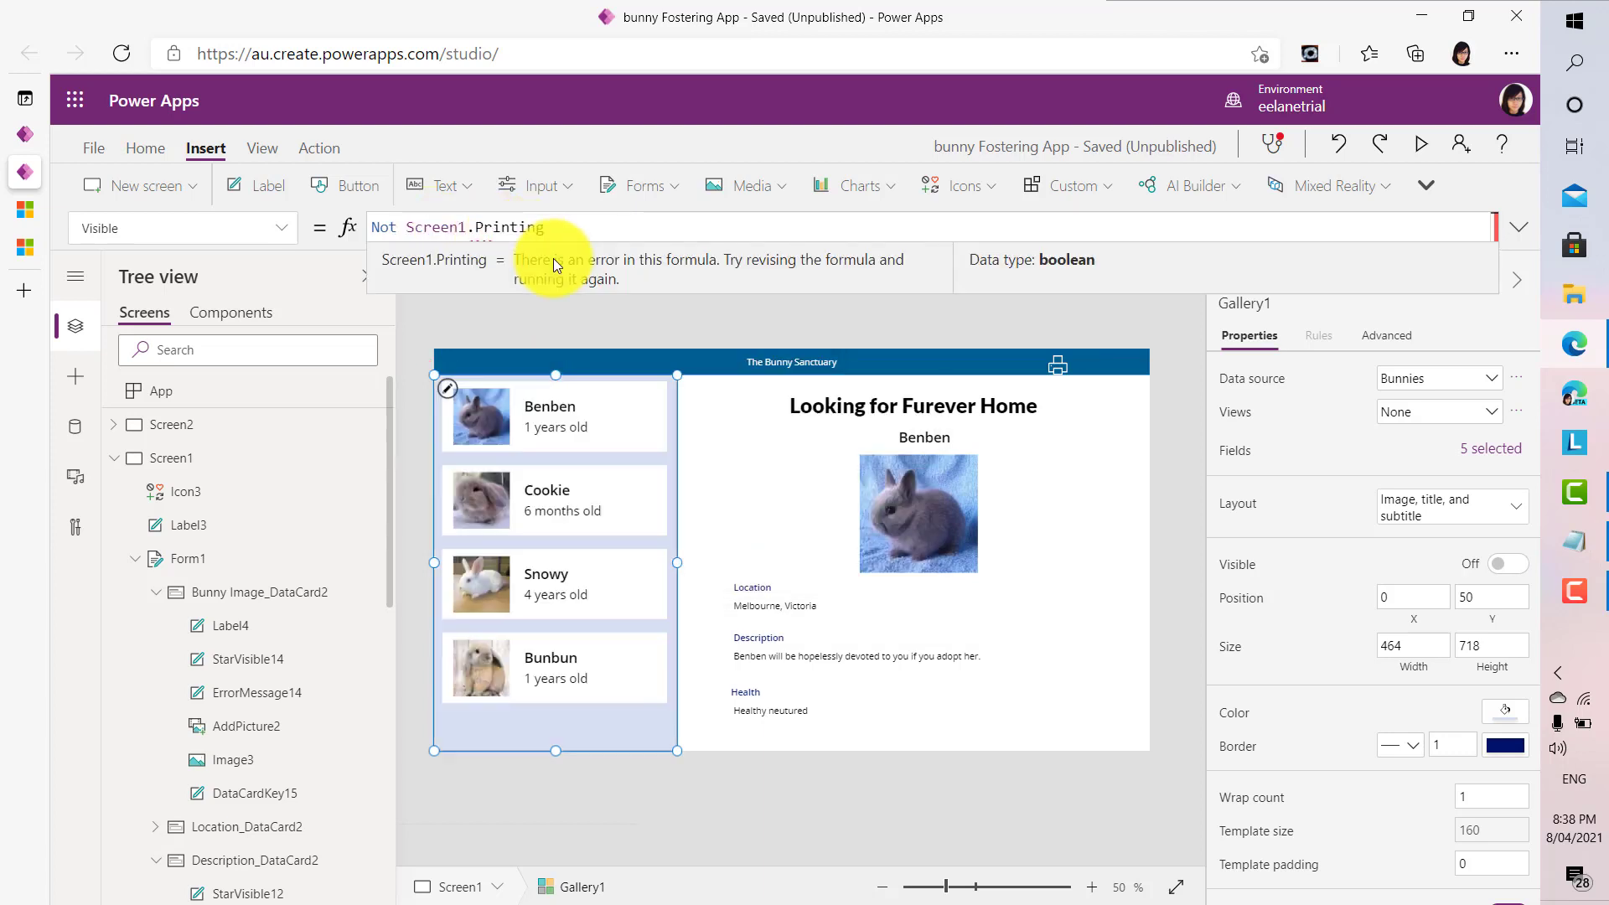
{"action": "left_click", "coordinate": [585, 325]}
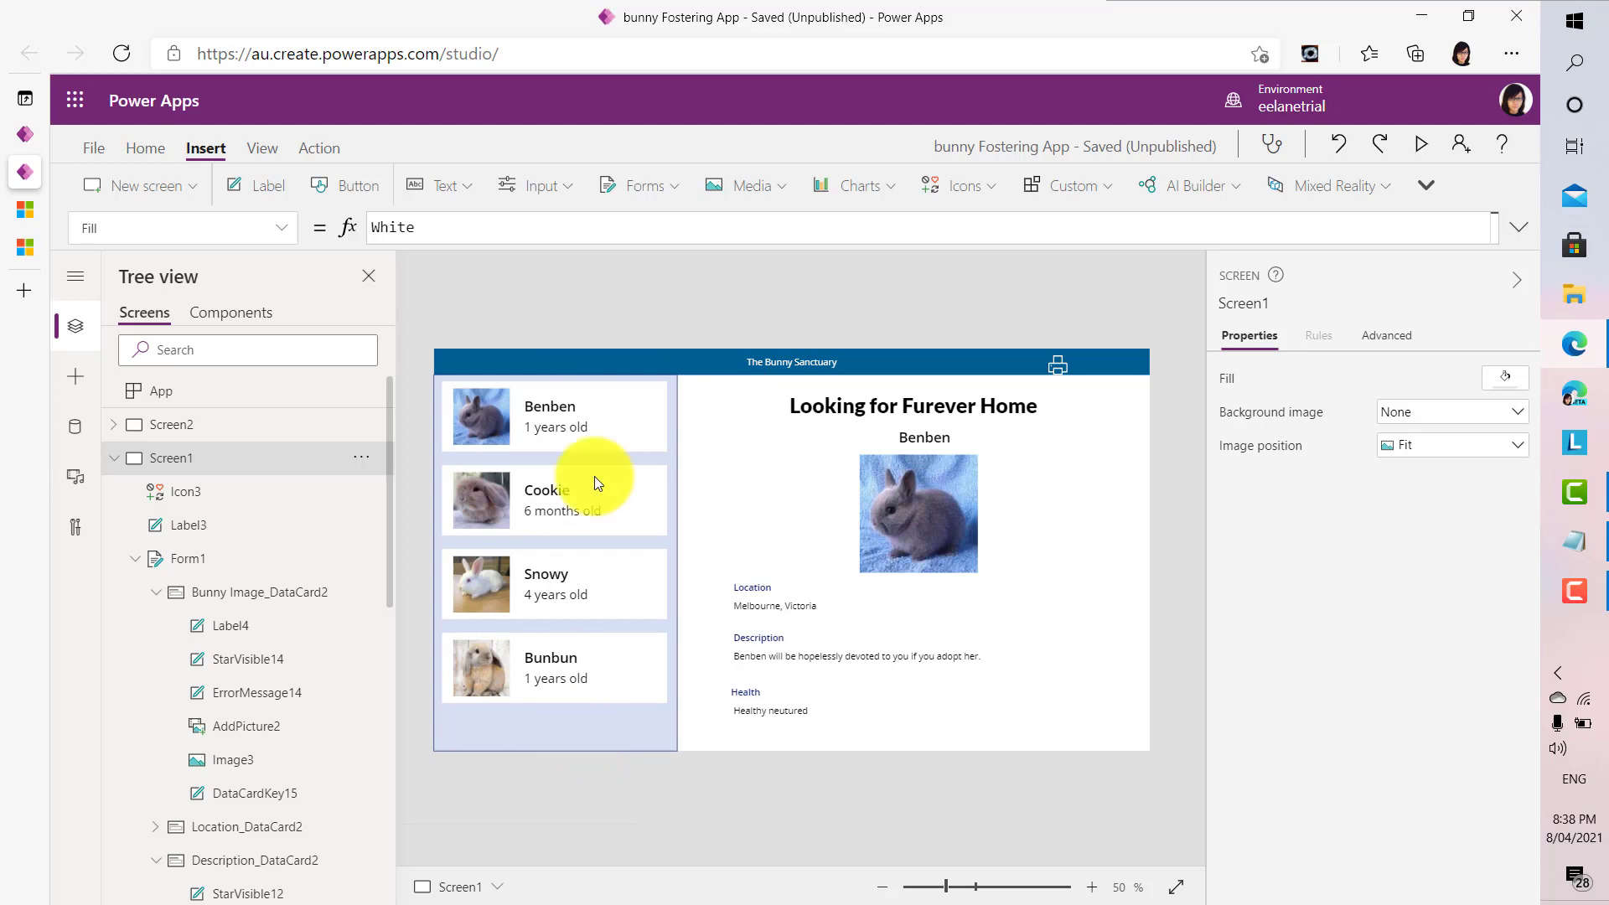
- Set the Visible formula of the "The Bunny Sanctuary" header label to Not Screen1.Printing
{"action": "left_click", "coordinate": [628, 722]}
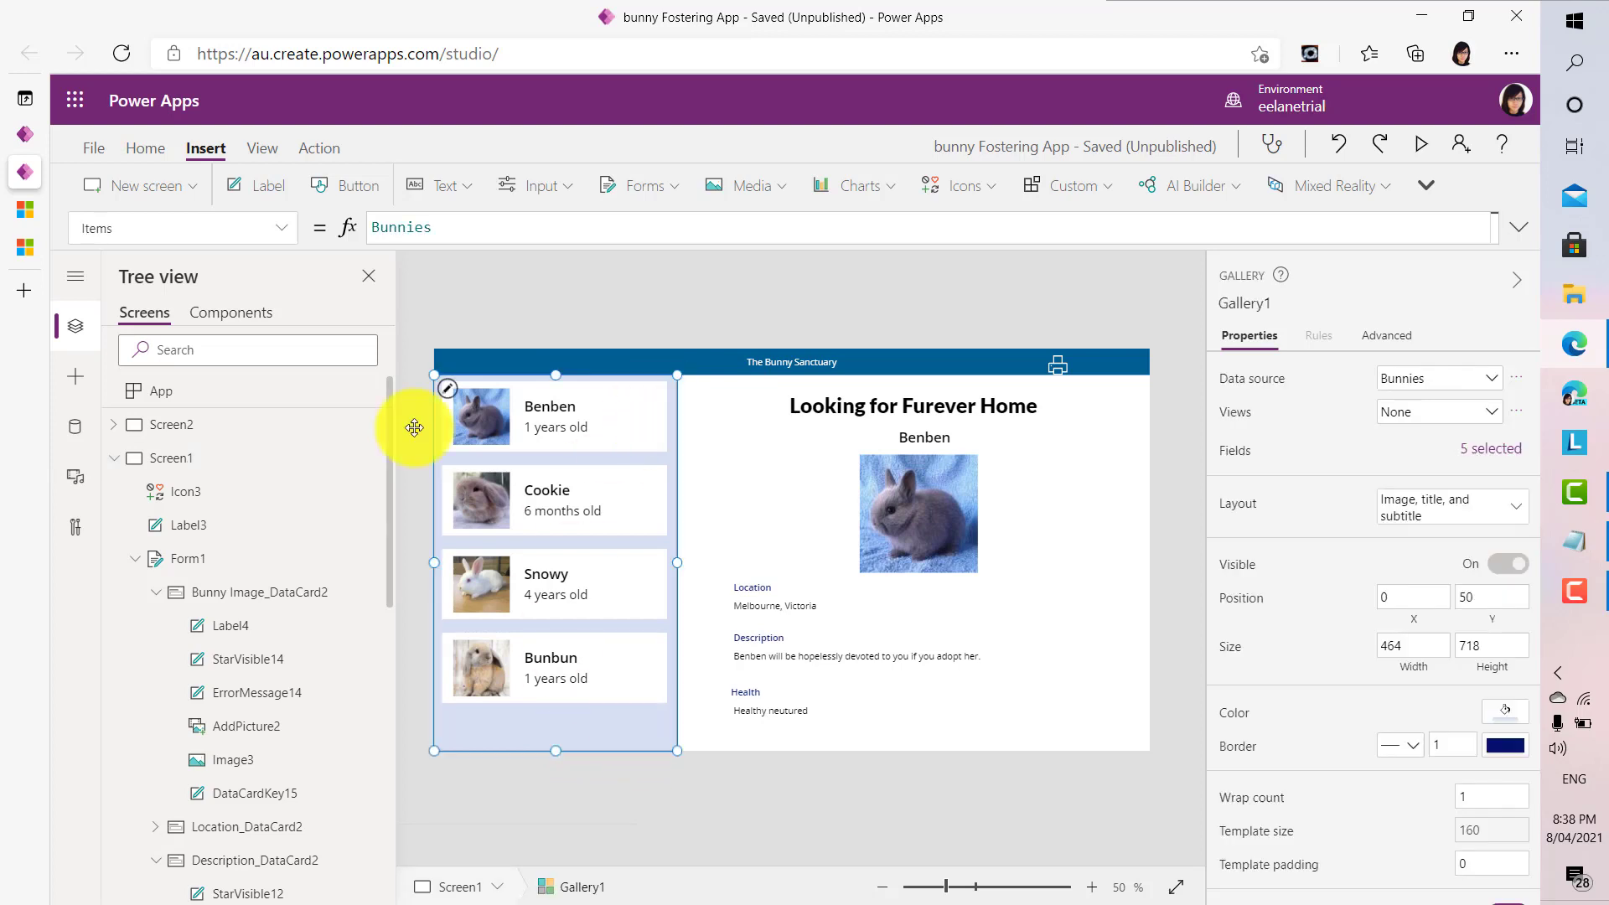
{"action": "left_click", "coordinate": [654, 361]}
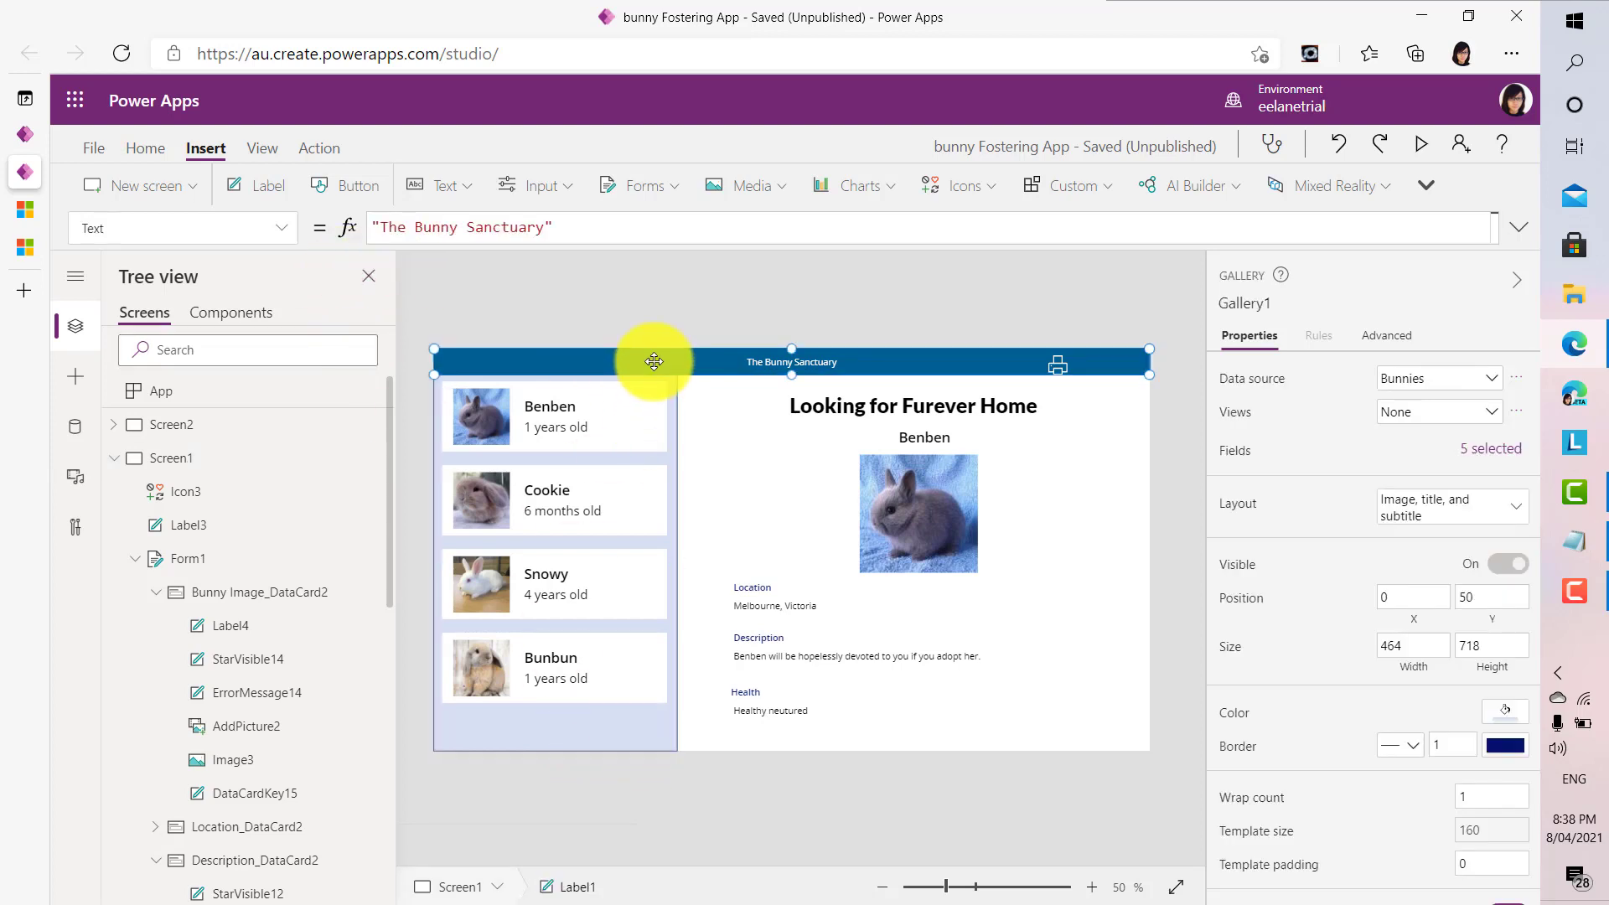
{"action": "left_click", "coordinate": [289, 231]}
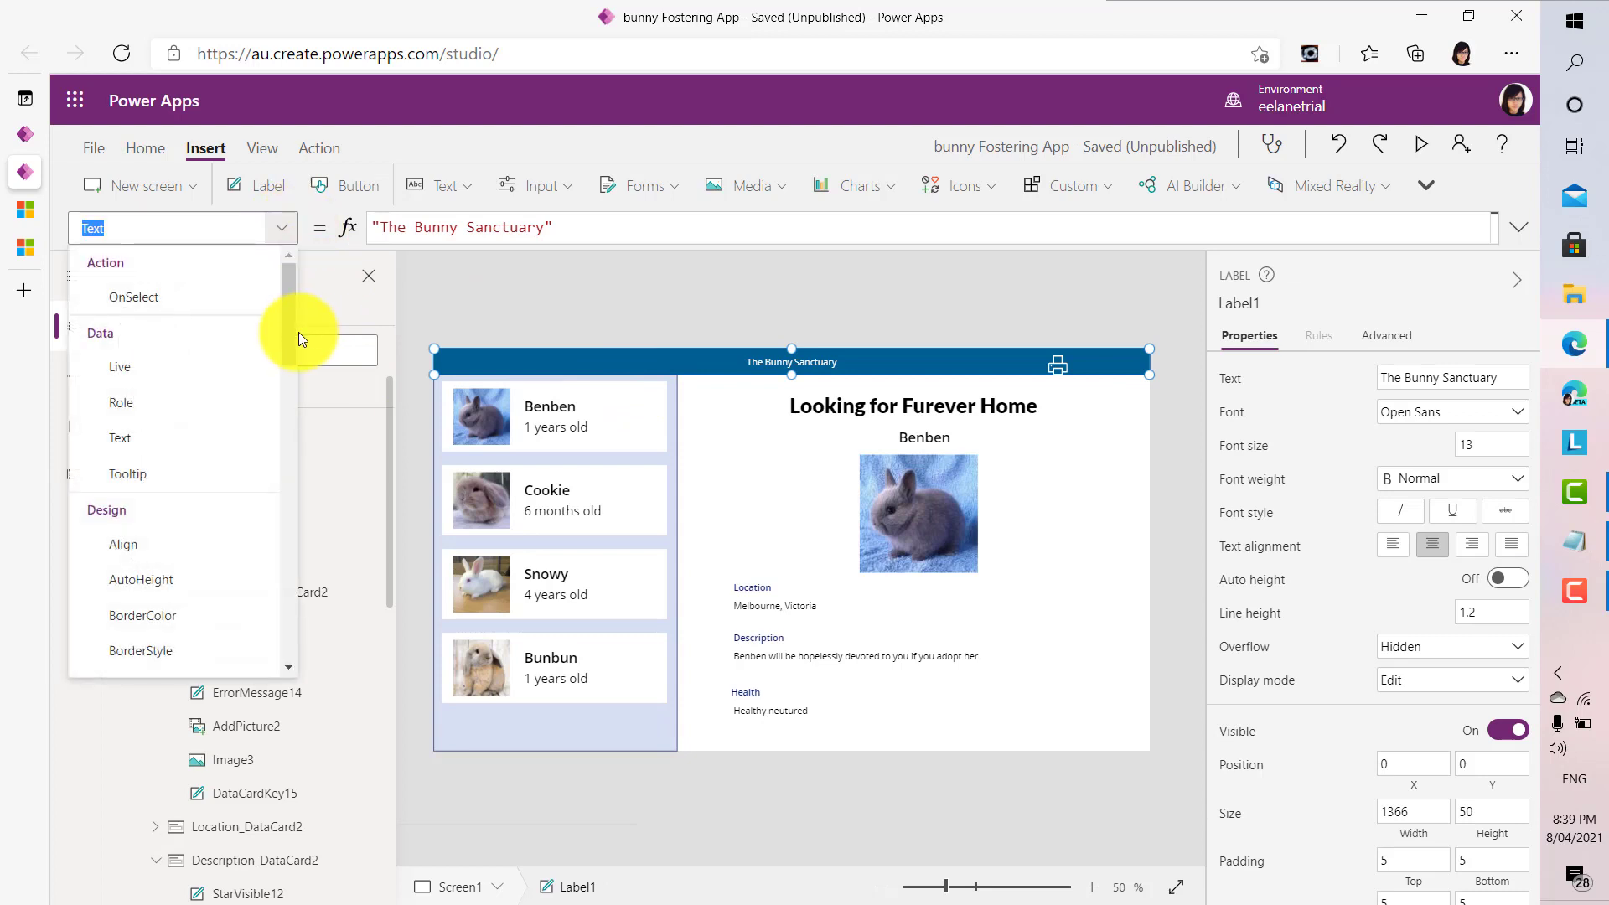
{"action": "left_click_drag", "start_coordinate": [280, 361], "coordinate": [261, 592]}
{"action": "scroll", "coordinate": [258, 597], "scroll_direction": "down", "scroll_amount": 1}
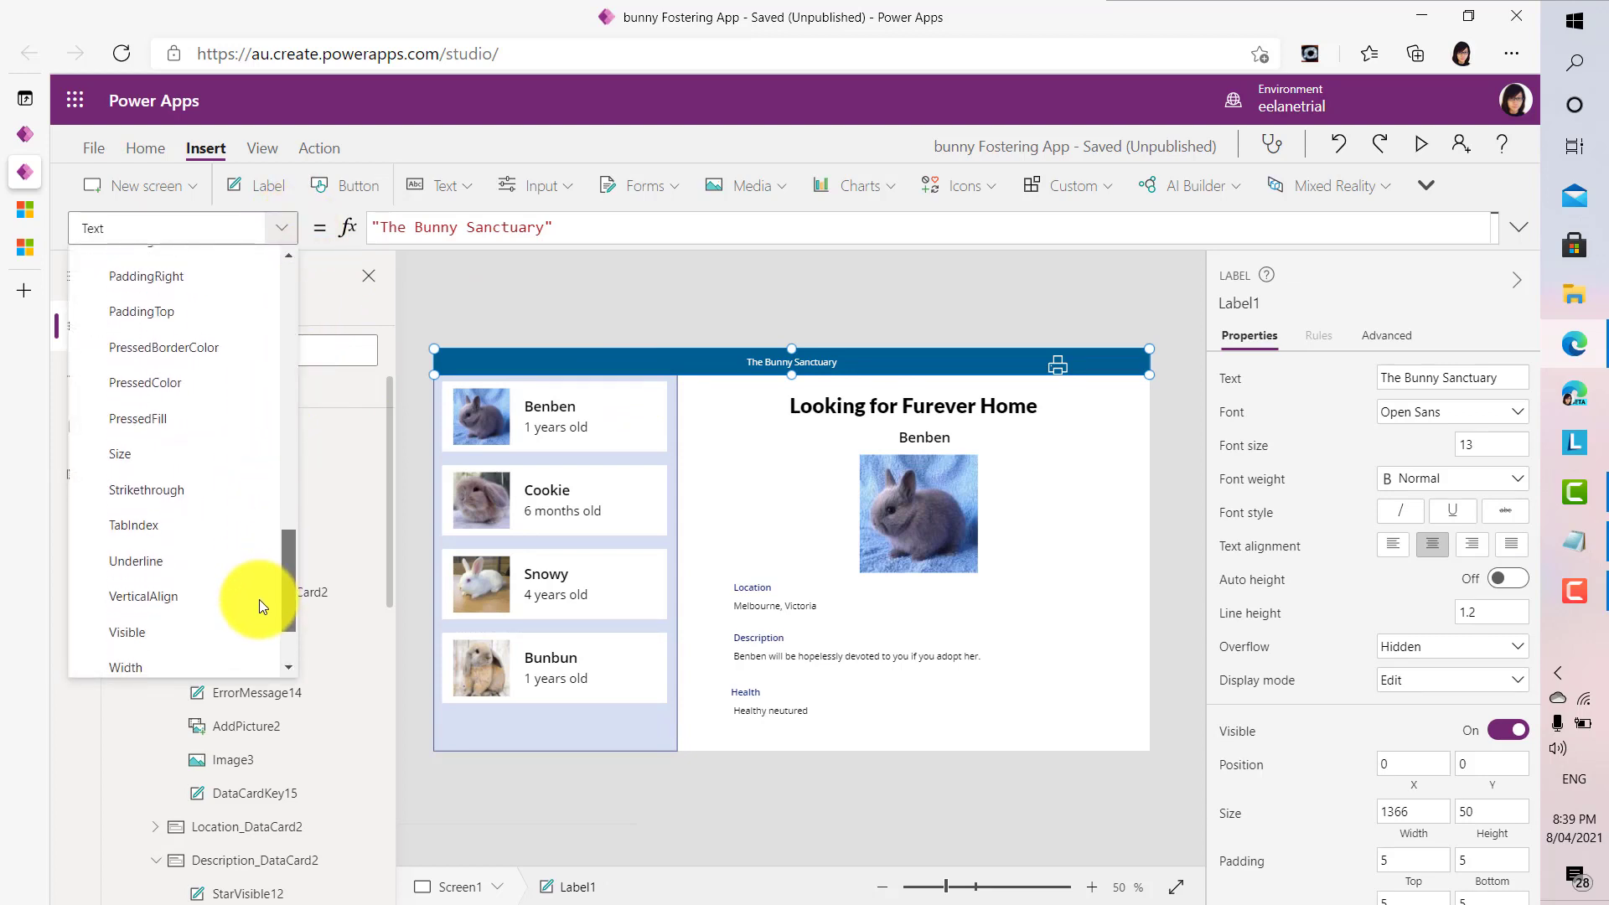
{"action": "left_click", "coordinate": [229, 614]}
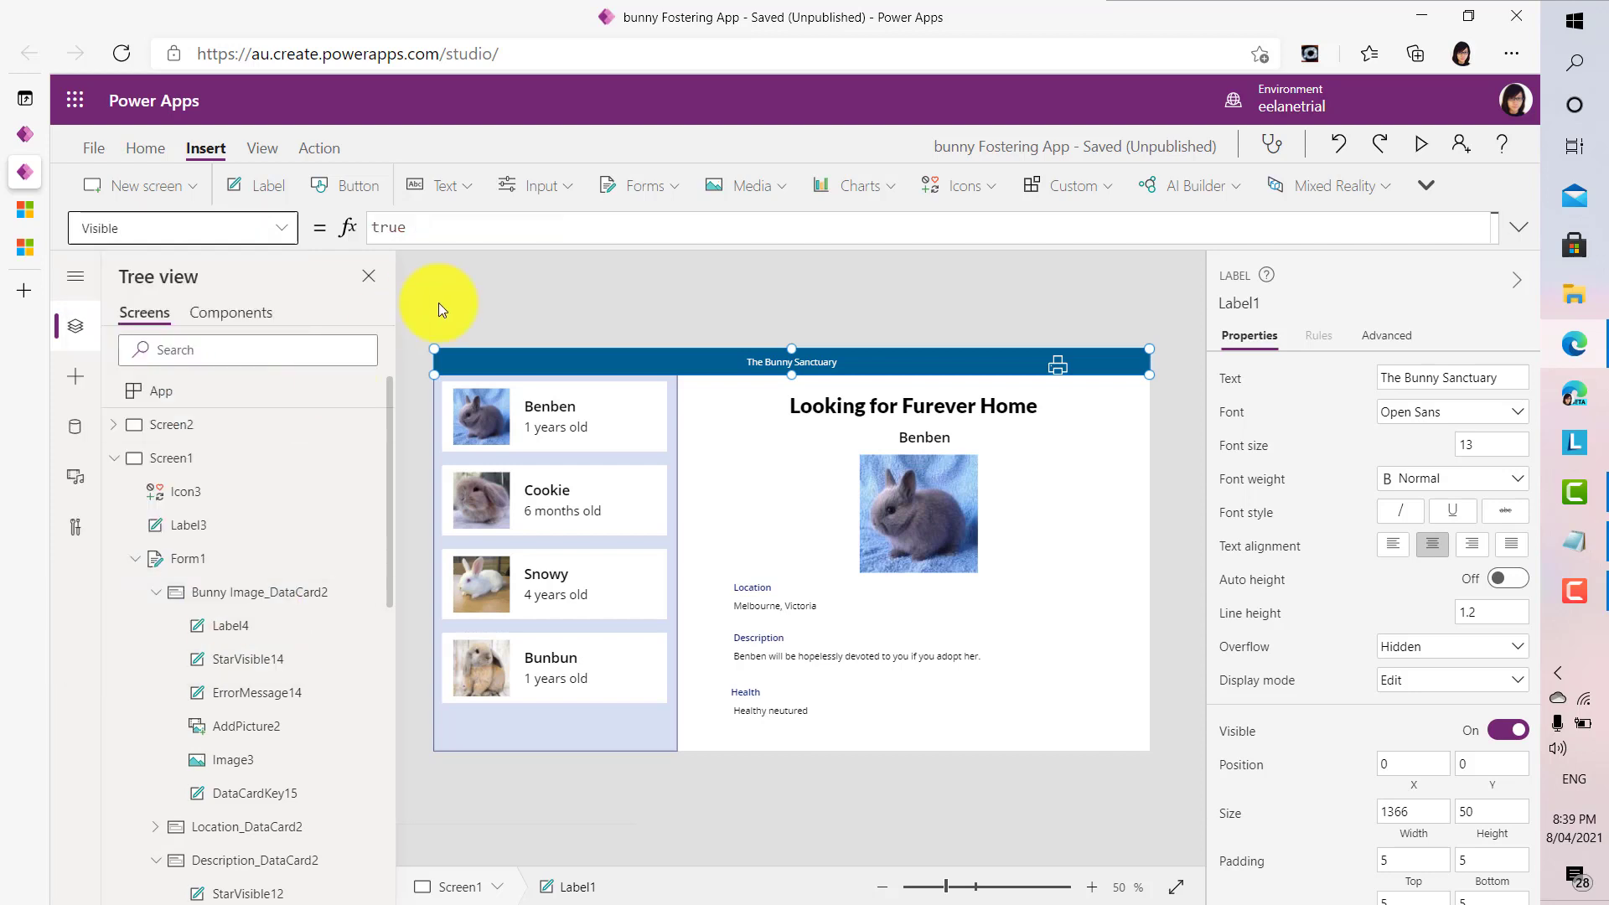
{"action": "left_click", "coordinate": [456, 228]}
{"action": "key", "text": "ctrl+a"}
{"action": "key", "text": "BackSpace"}
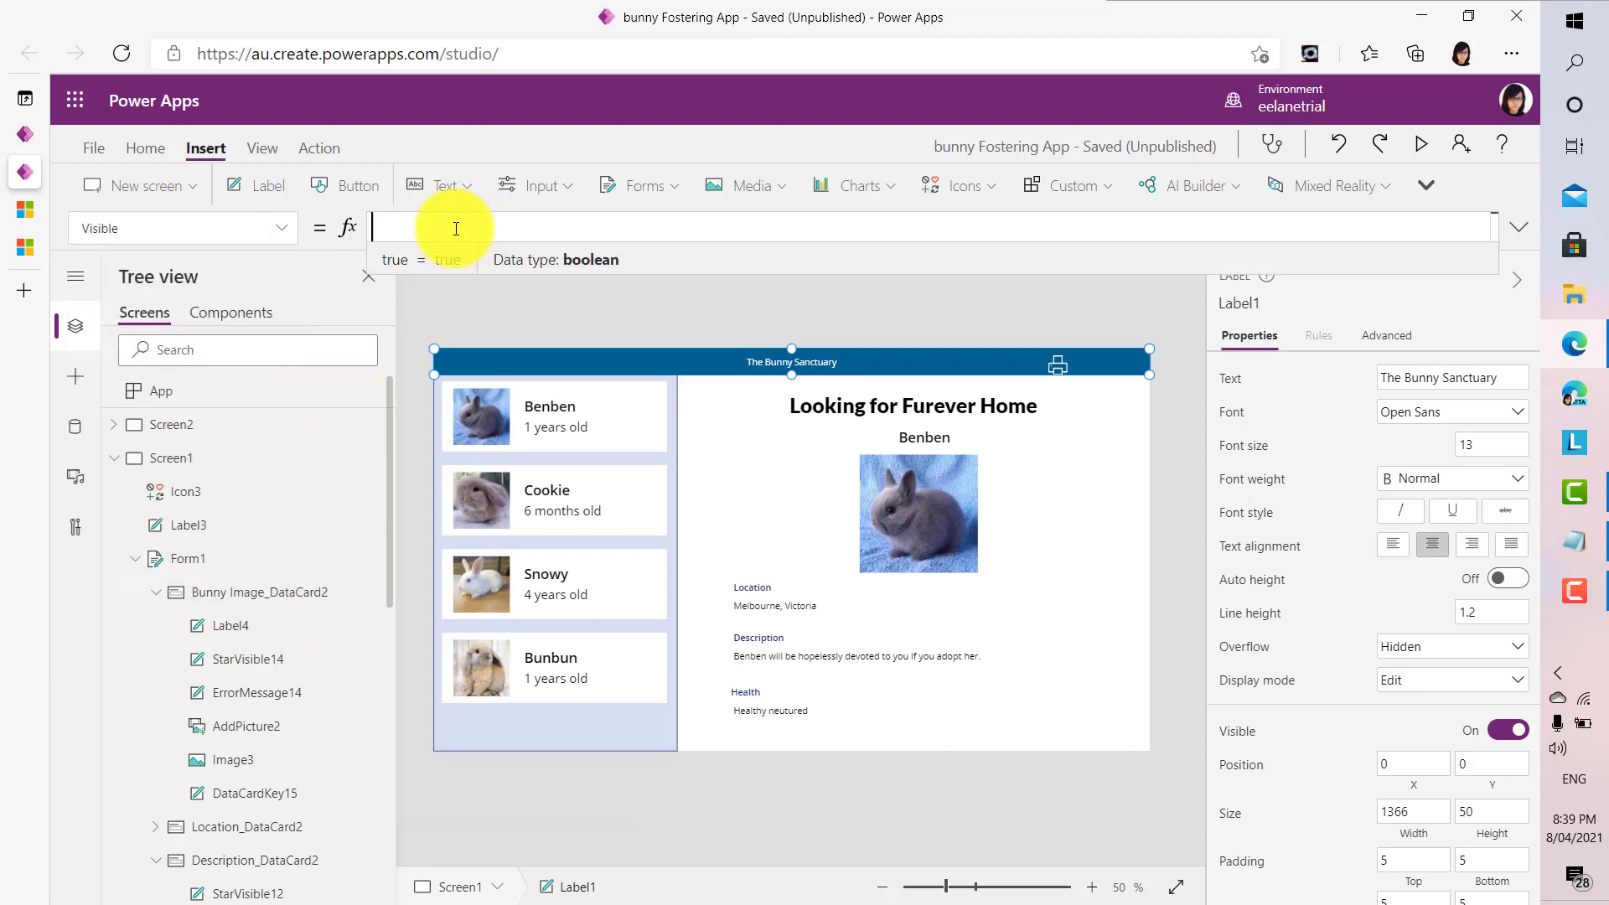
{"action": "type", "text": "Not Sc"}
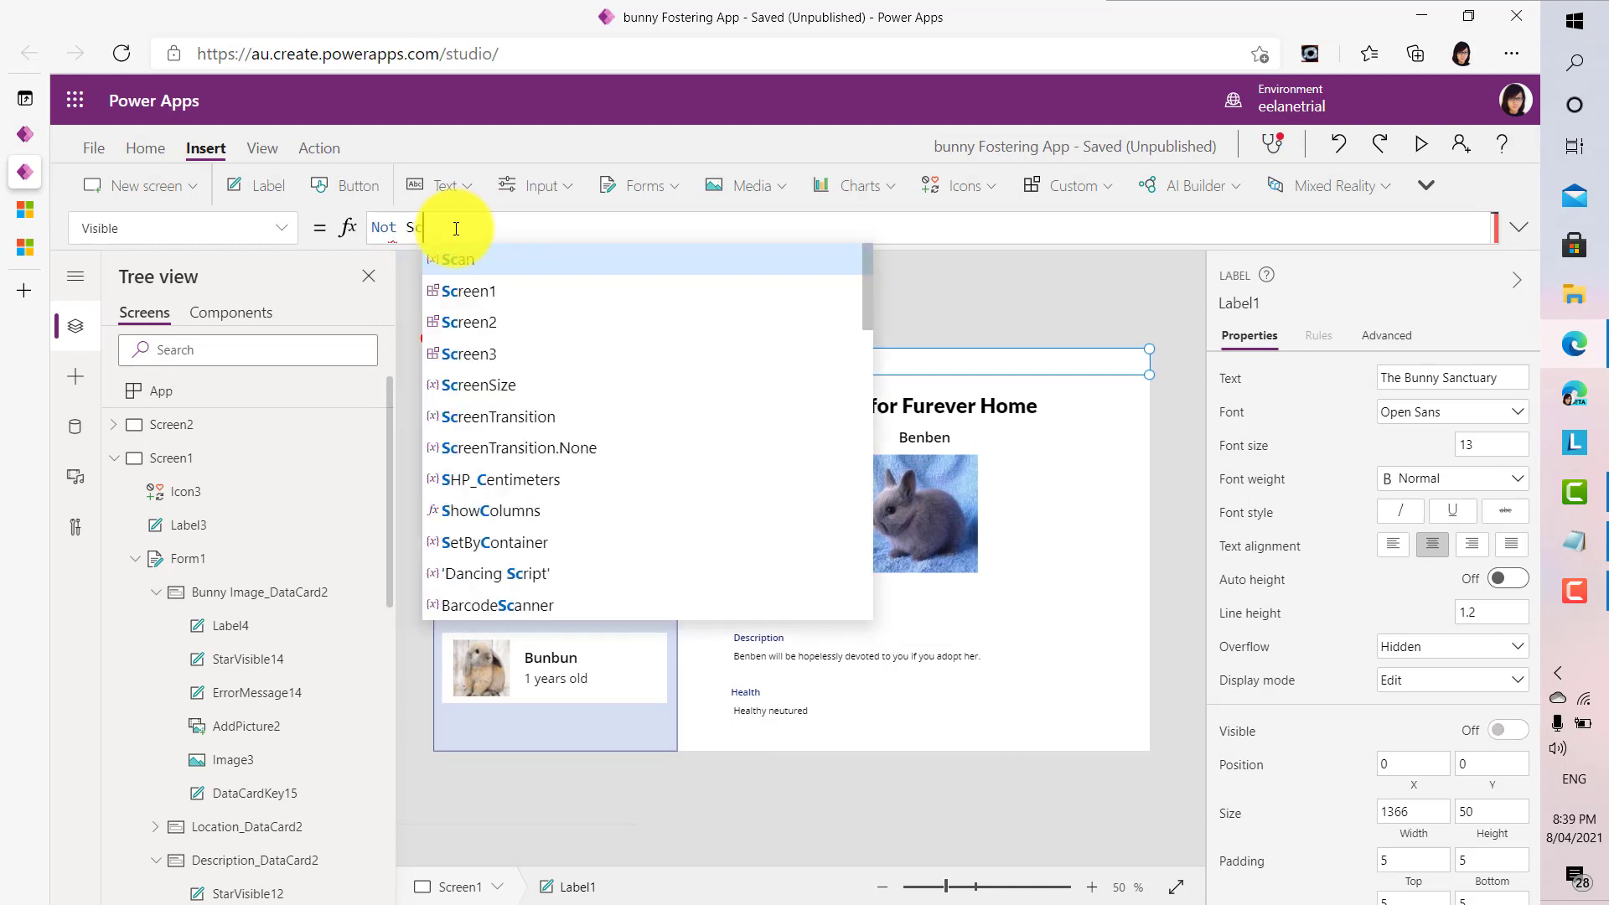
{"action": "type", "text": "reen1.Pri"}
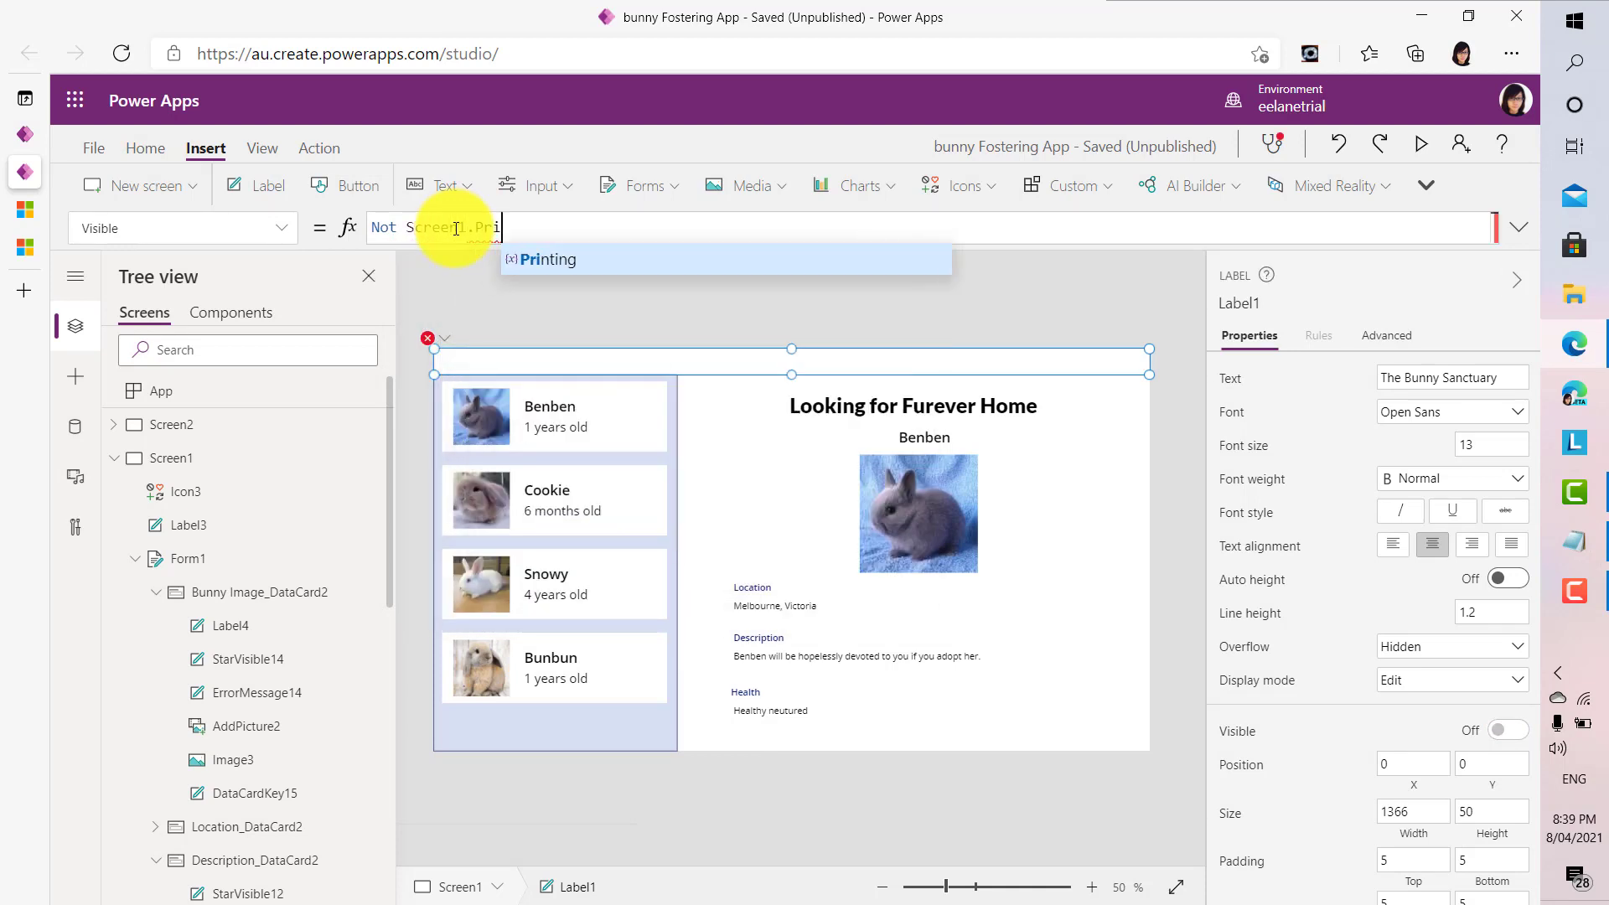
{"action": "key", "text": "Tab"}
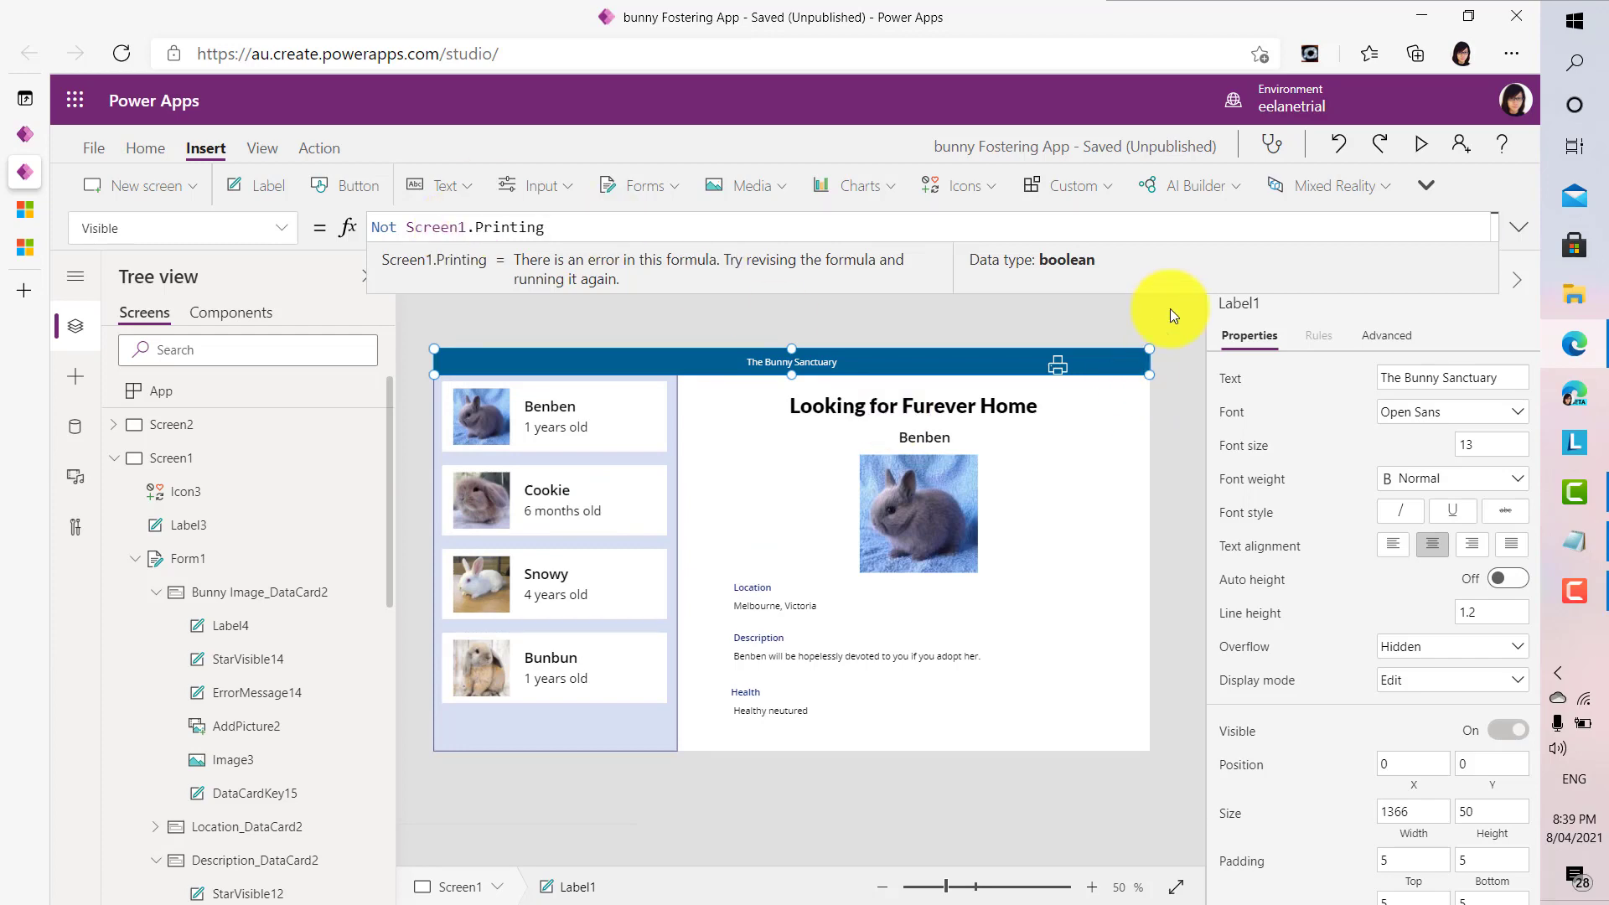
- Preview the app, check the print layout through the print icon, cancel printing and exit the preview
{"action": "left_click", "coordinate": [1420, 156]}
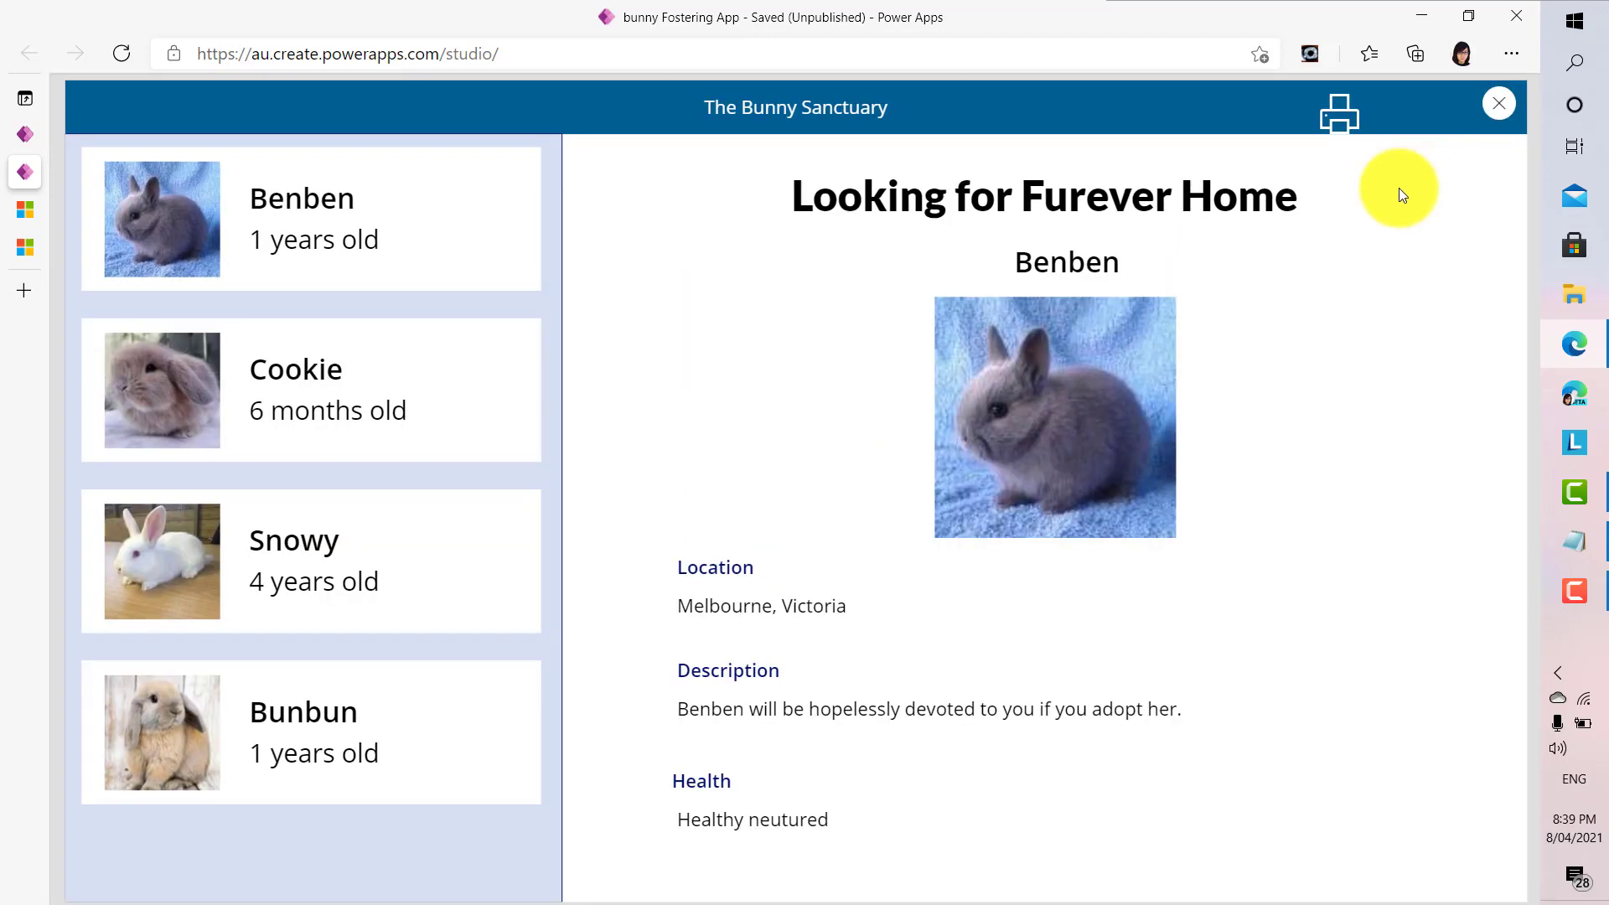
{"action": "left_click", "coordinate": [1340, 117]}
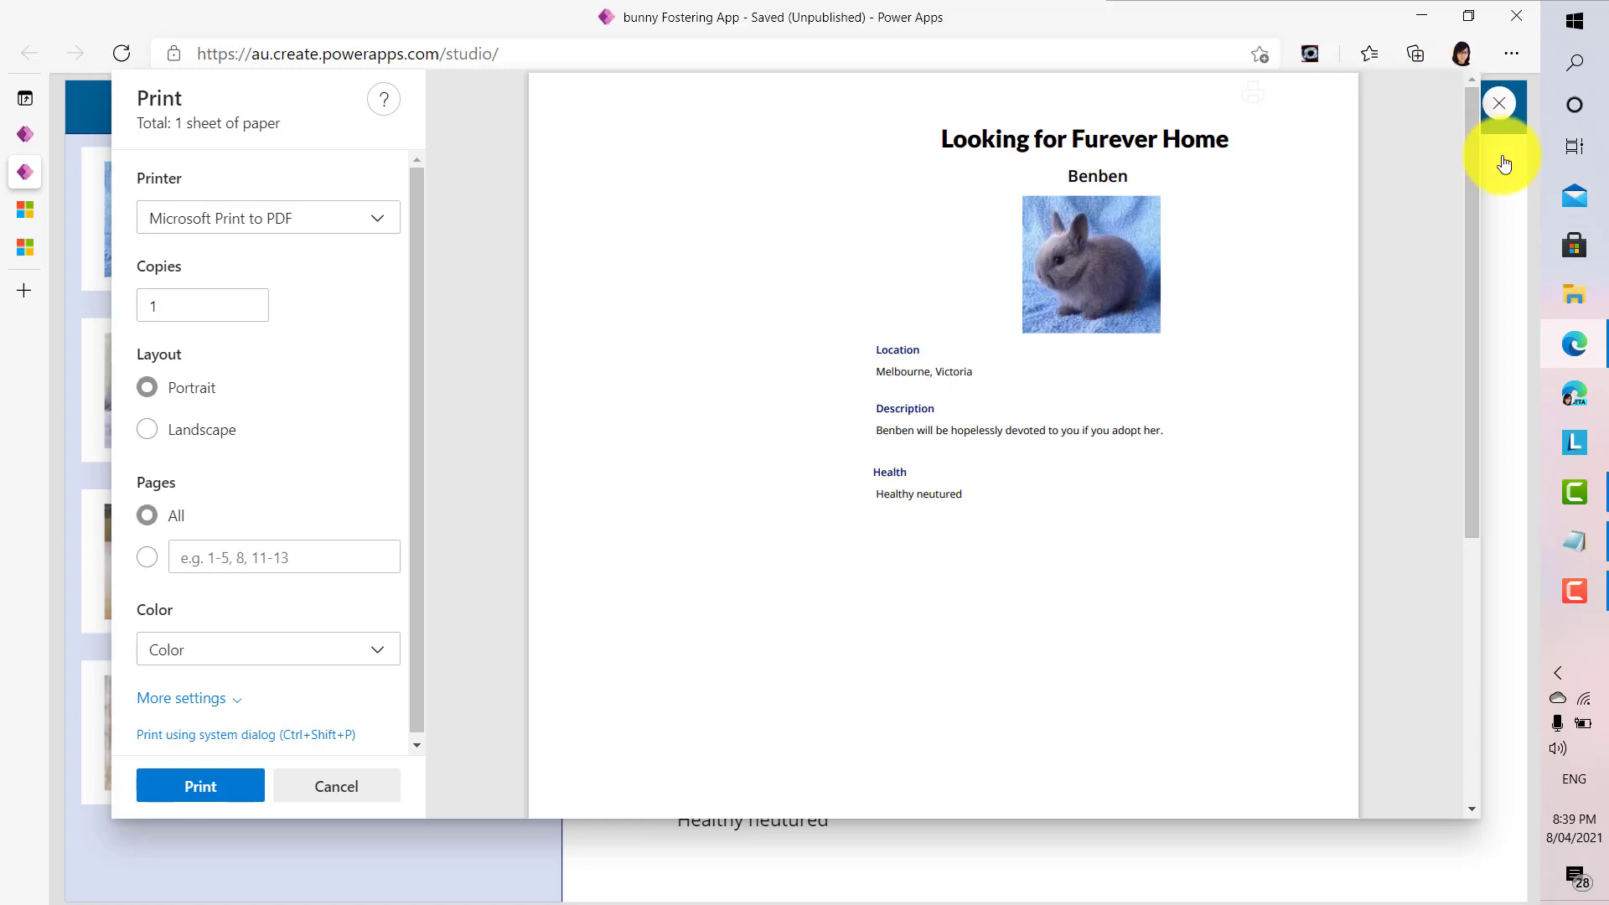
{"action": "left_click", "coordinate": [335, 770]}
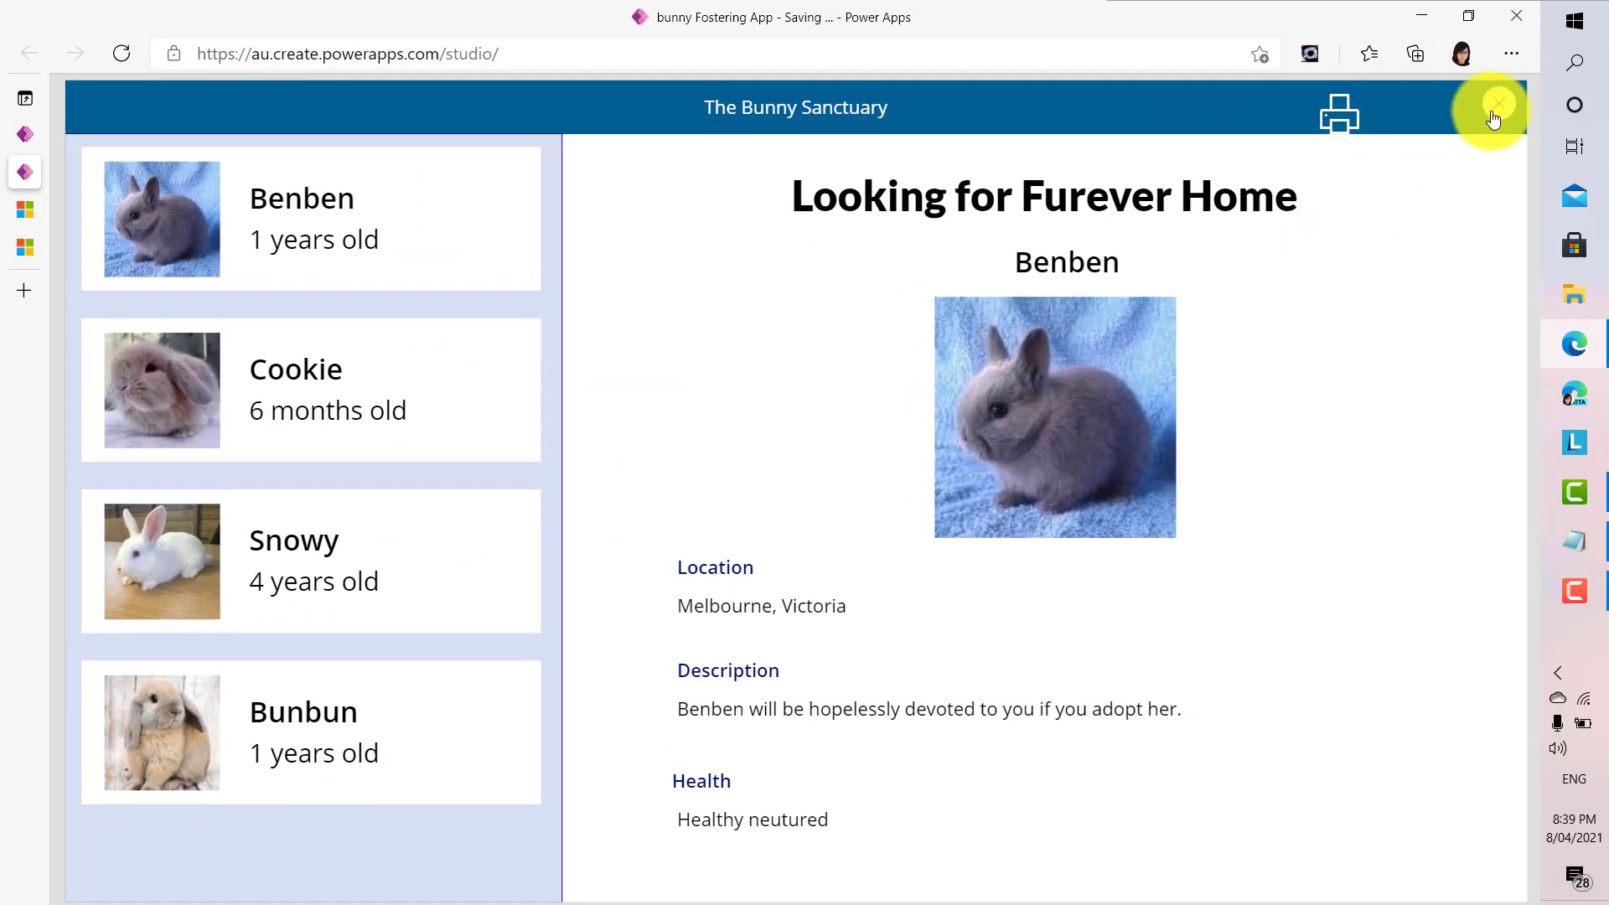
{"action": "left_click", "coordinate": [1499, 107]}
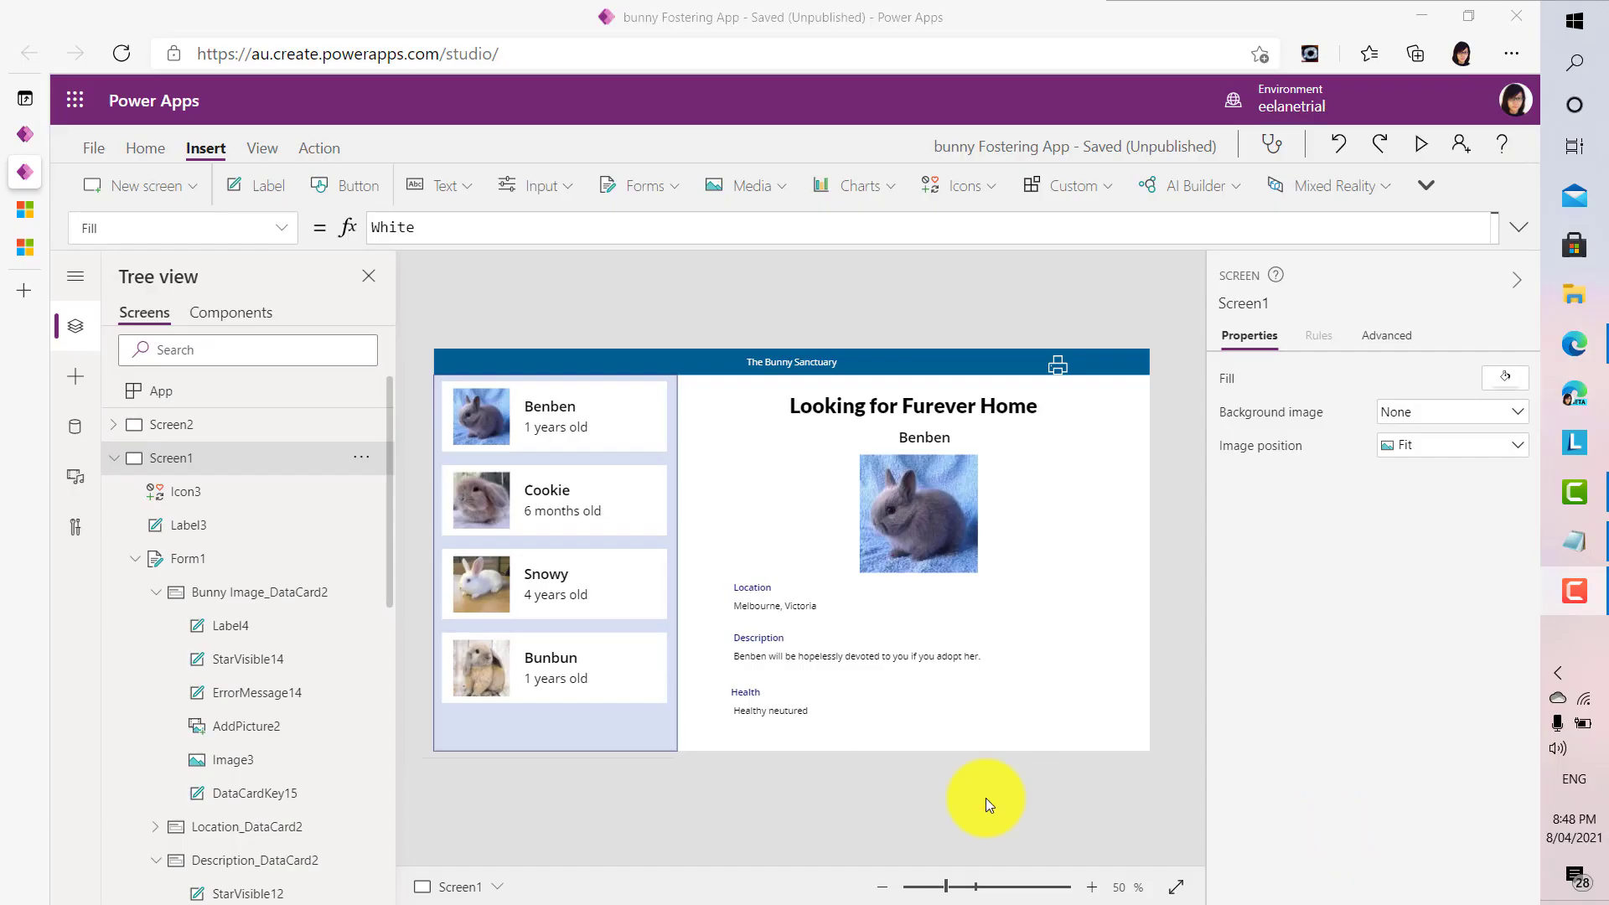
- Add a new screen from the Landscape print template and inspect the OnSelect formula of its Print label
{"action": "left_click", "coordinate": [193, 187]}
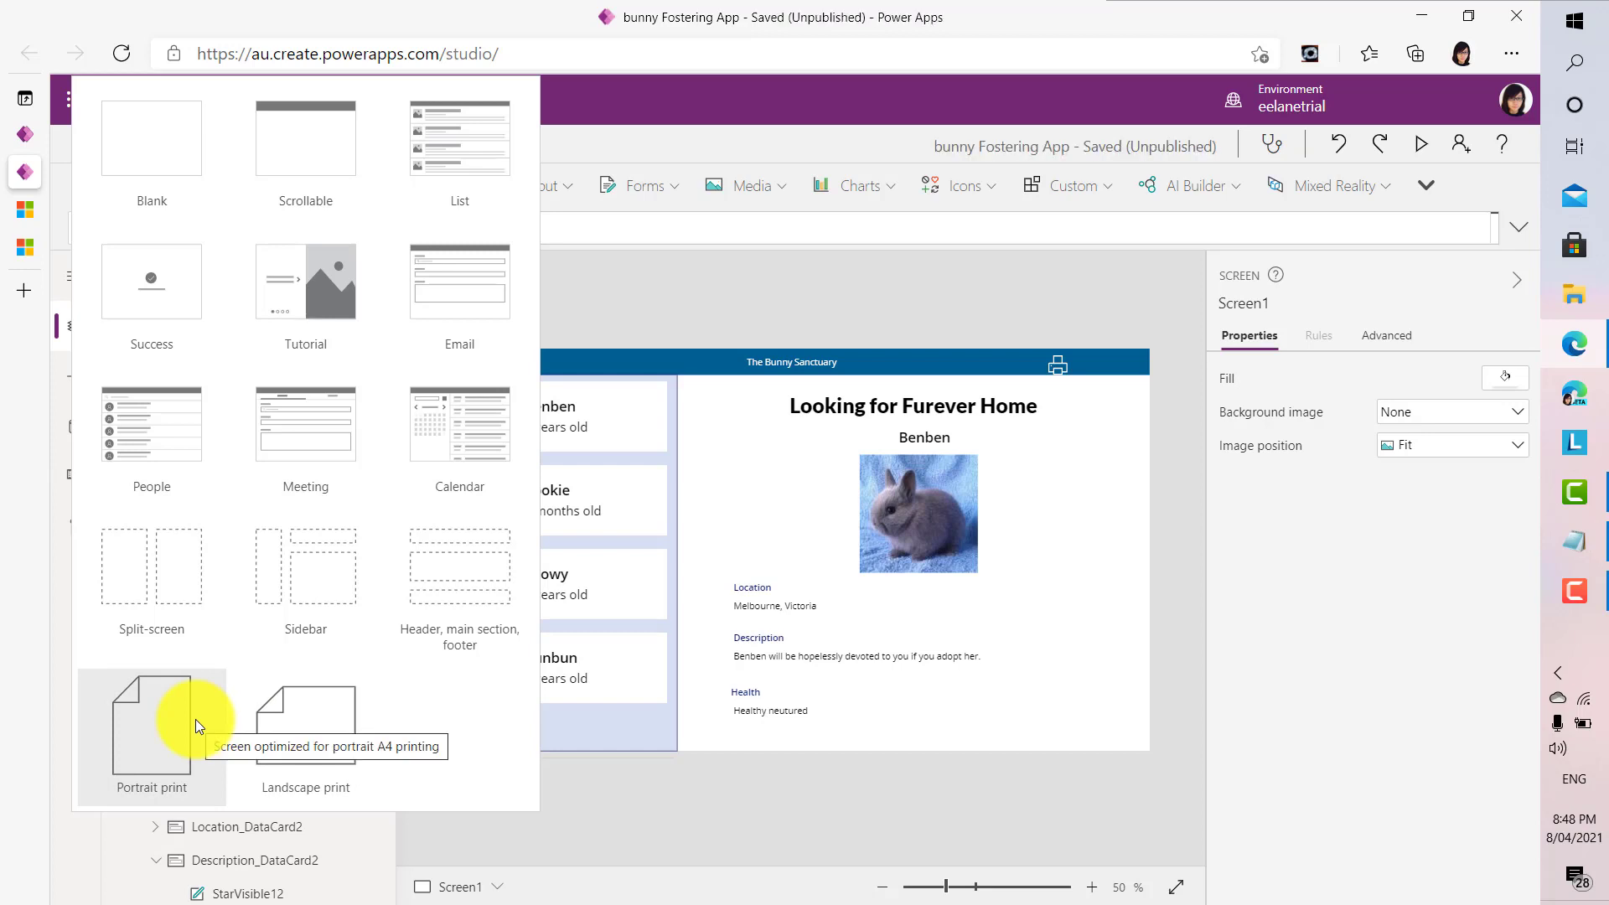
{"action": "left_click", "coordinate": [300, 716]}
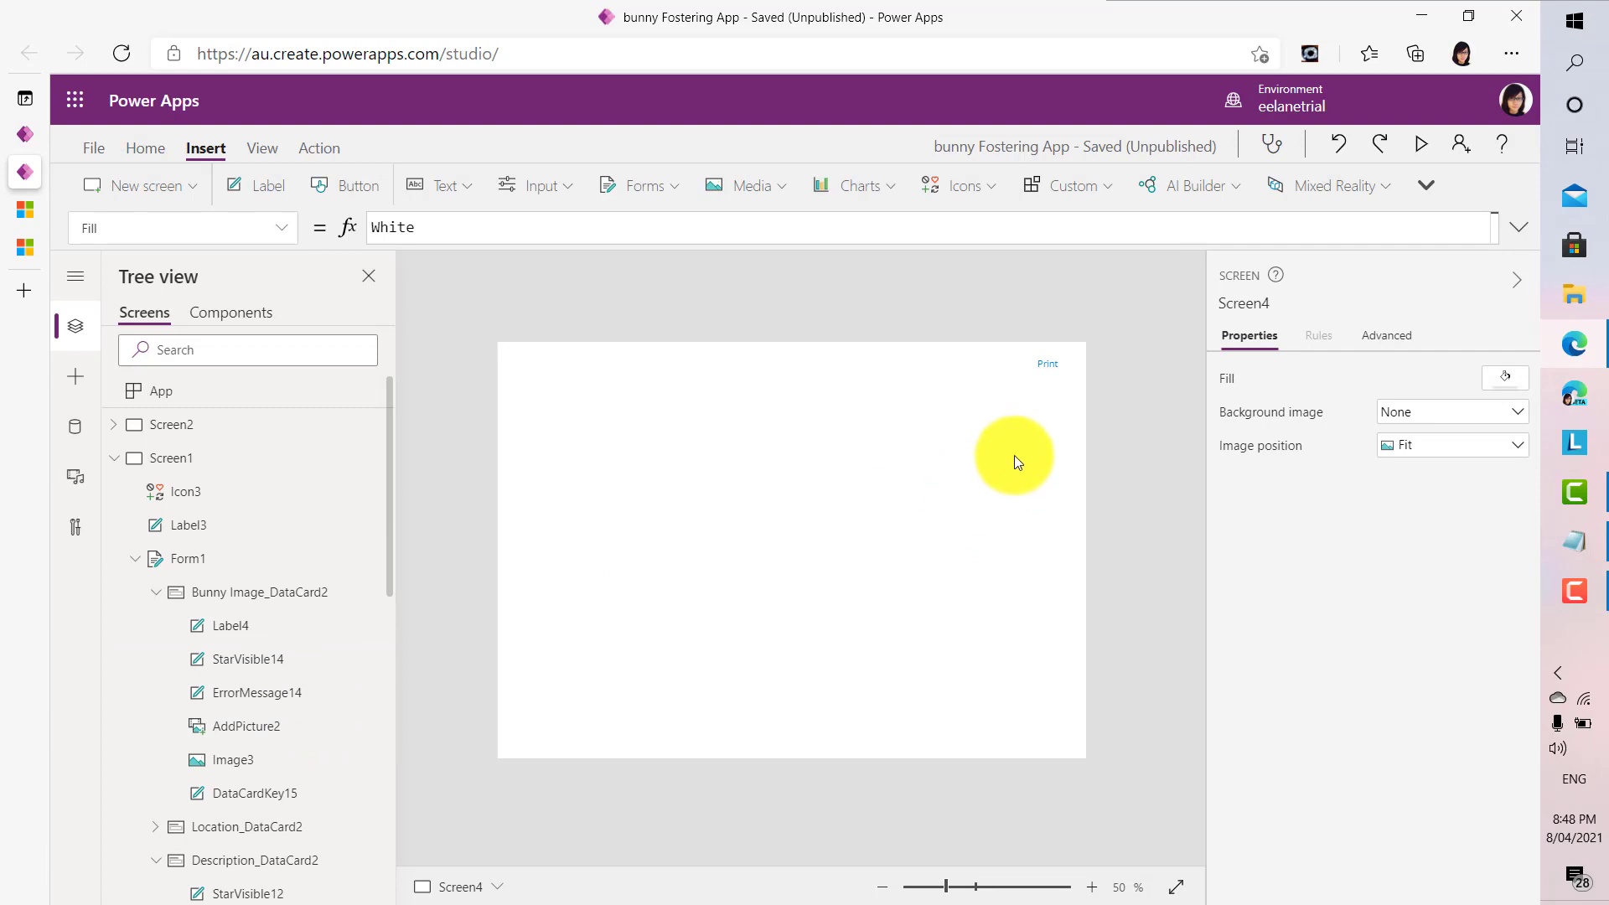
{"action": "left_click", "coordinate": [1049, 368]}
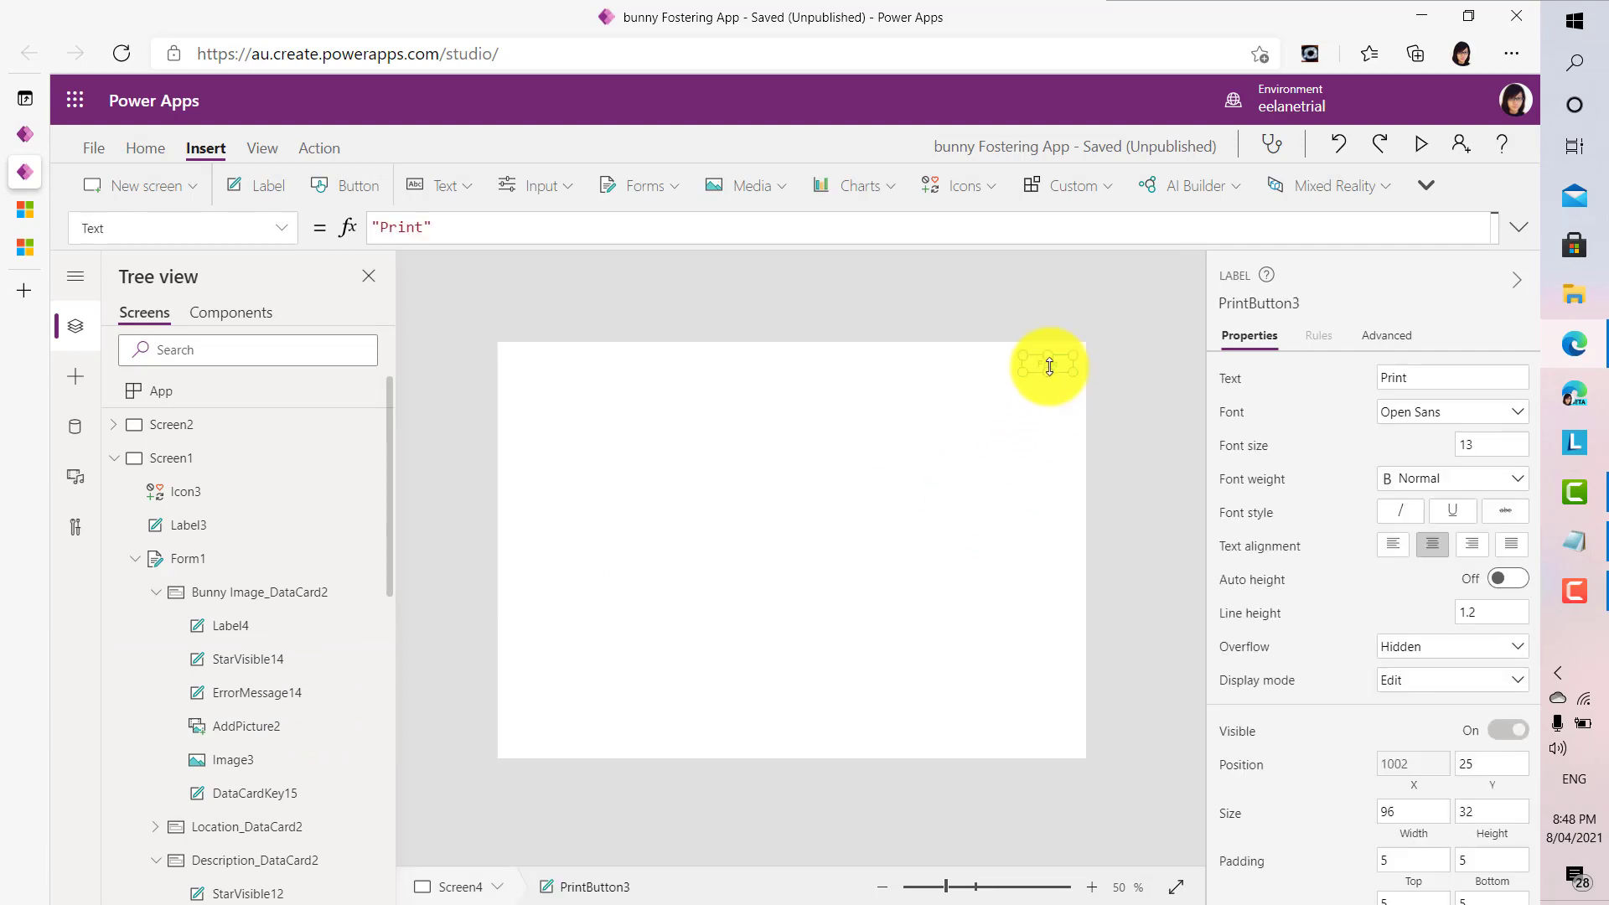
{"action": "left_click", "coordinate": [289, 236]}
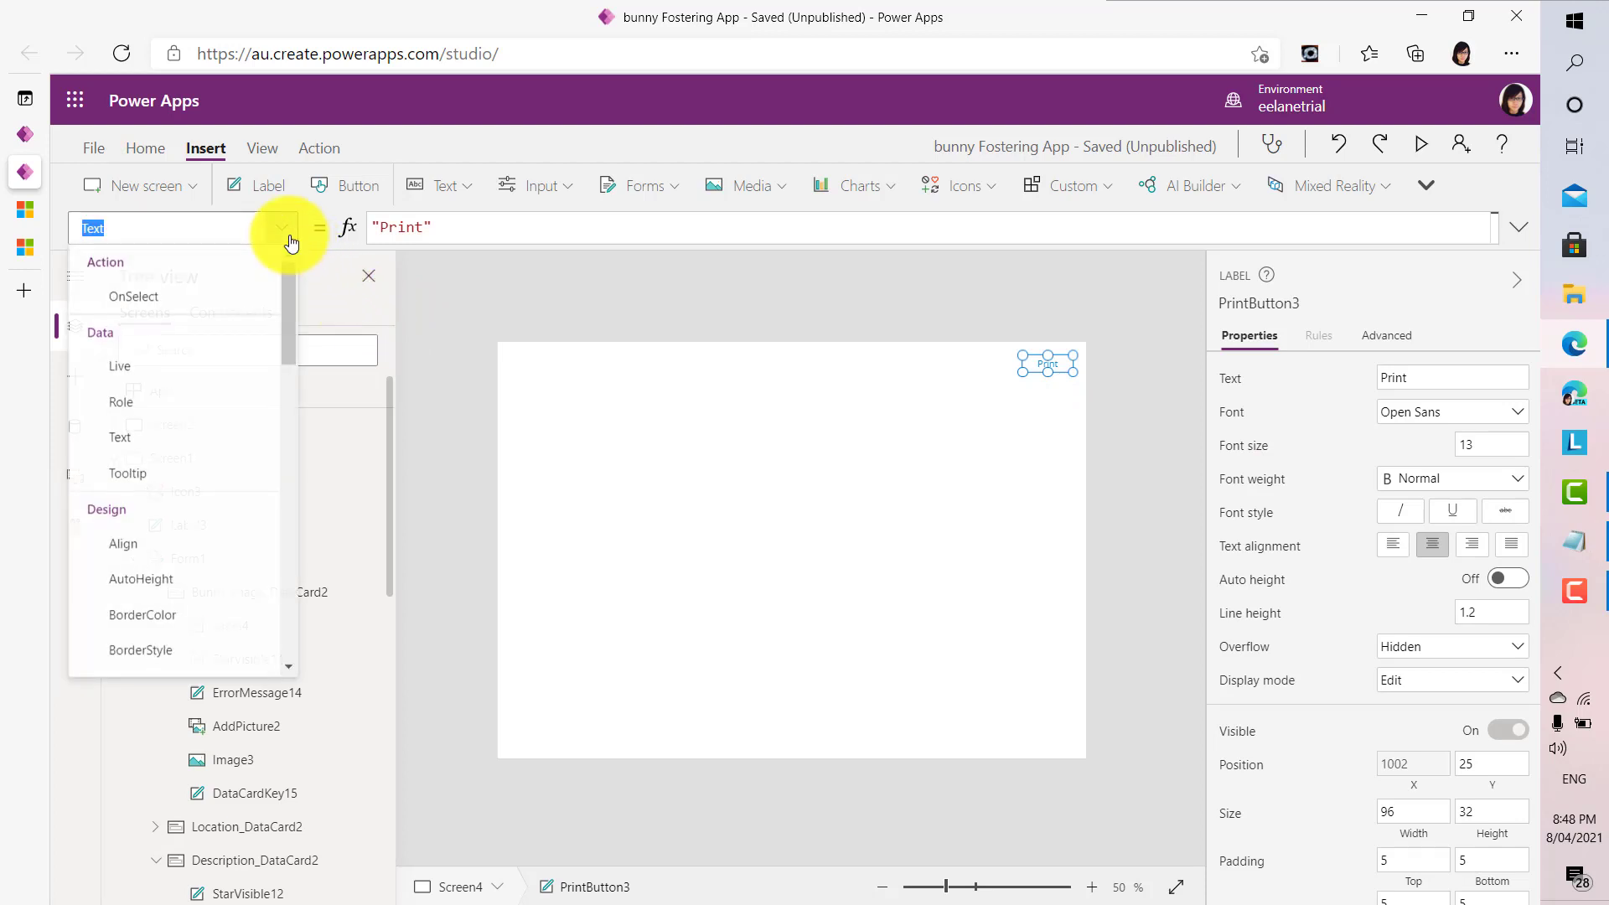
{"action": "left_click", "coordinate": [226, 310]}
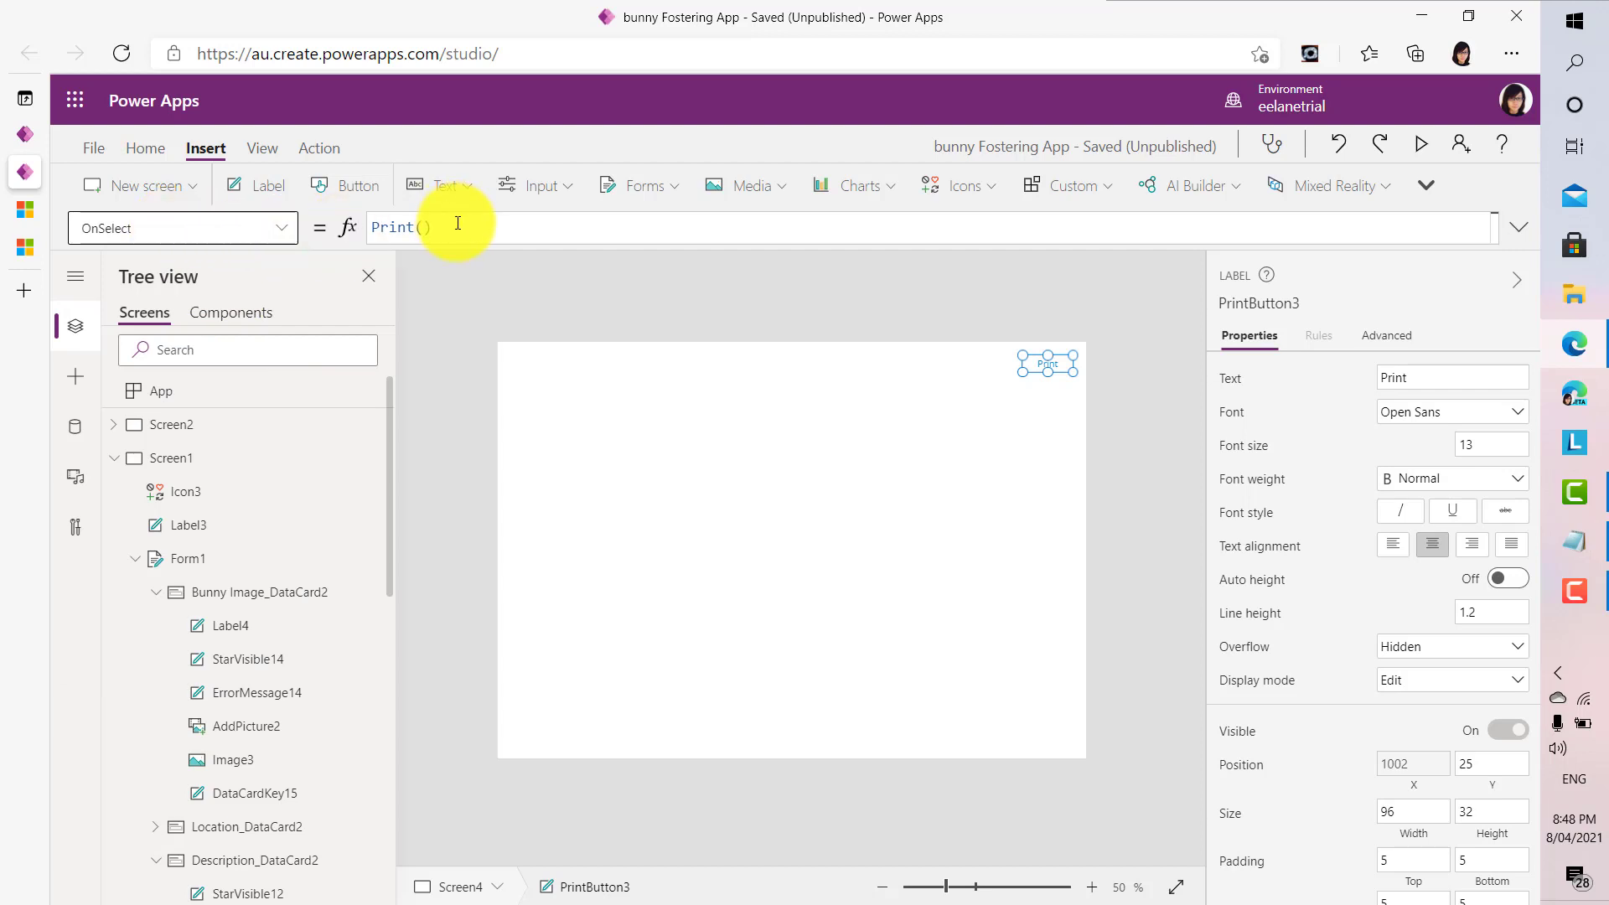
{"action": "left_click", "coordinate": [705, 430]}
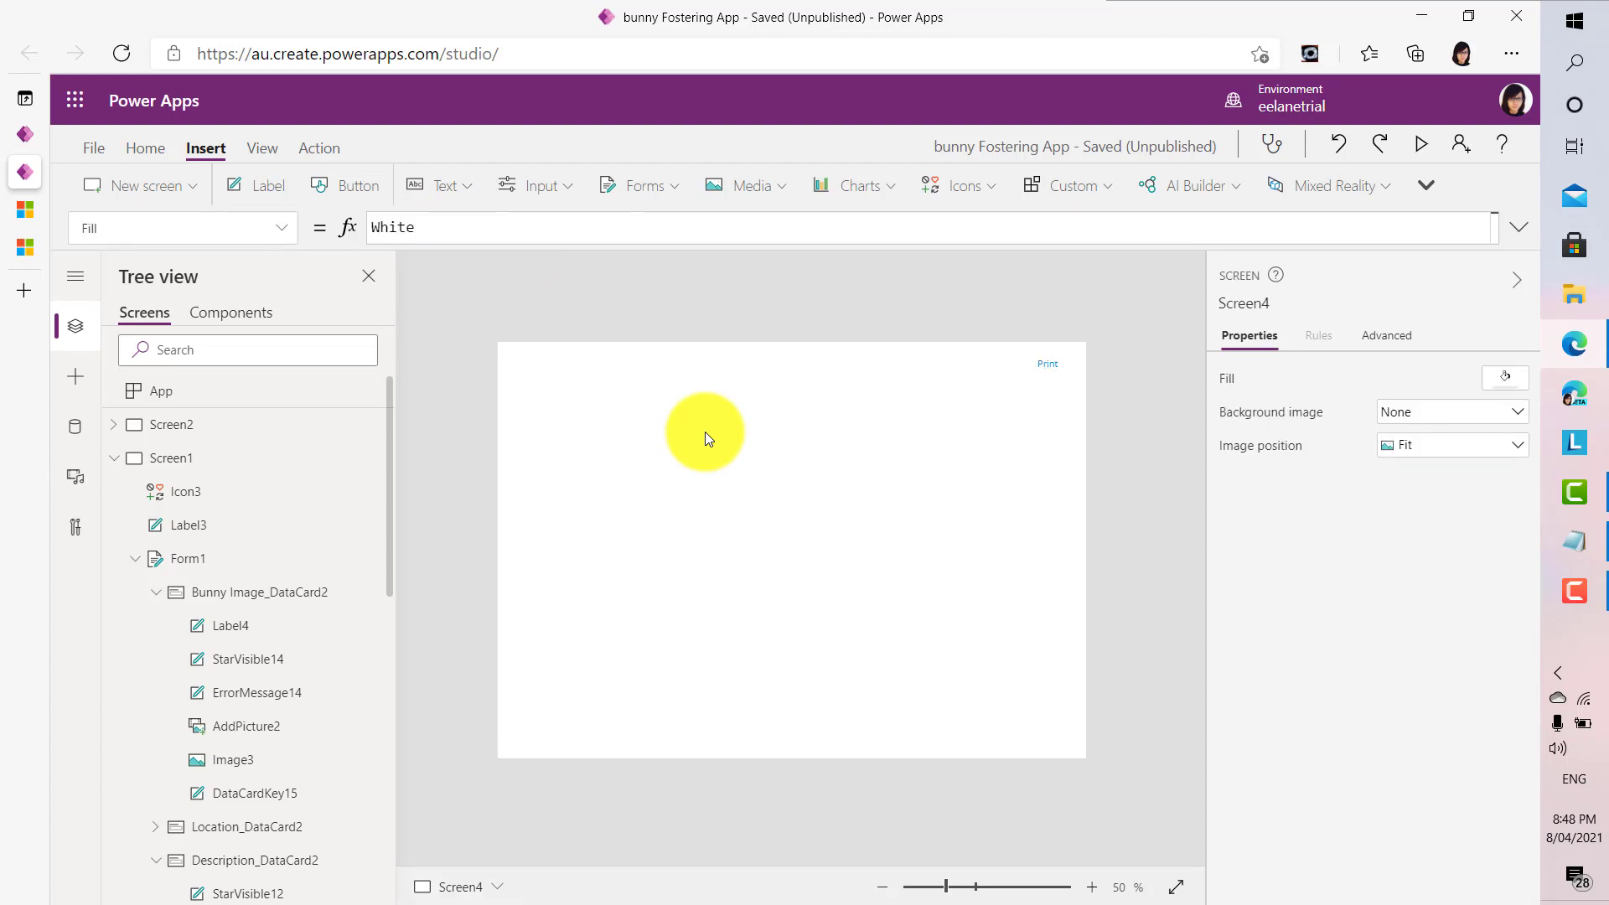
- Copy Form1 and the "Looking for Furever Home" label from Screen1 and paste them into Screen4
{"action": "left_click", "coordinate": [165, 459]}
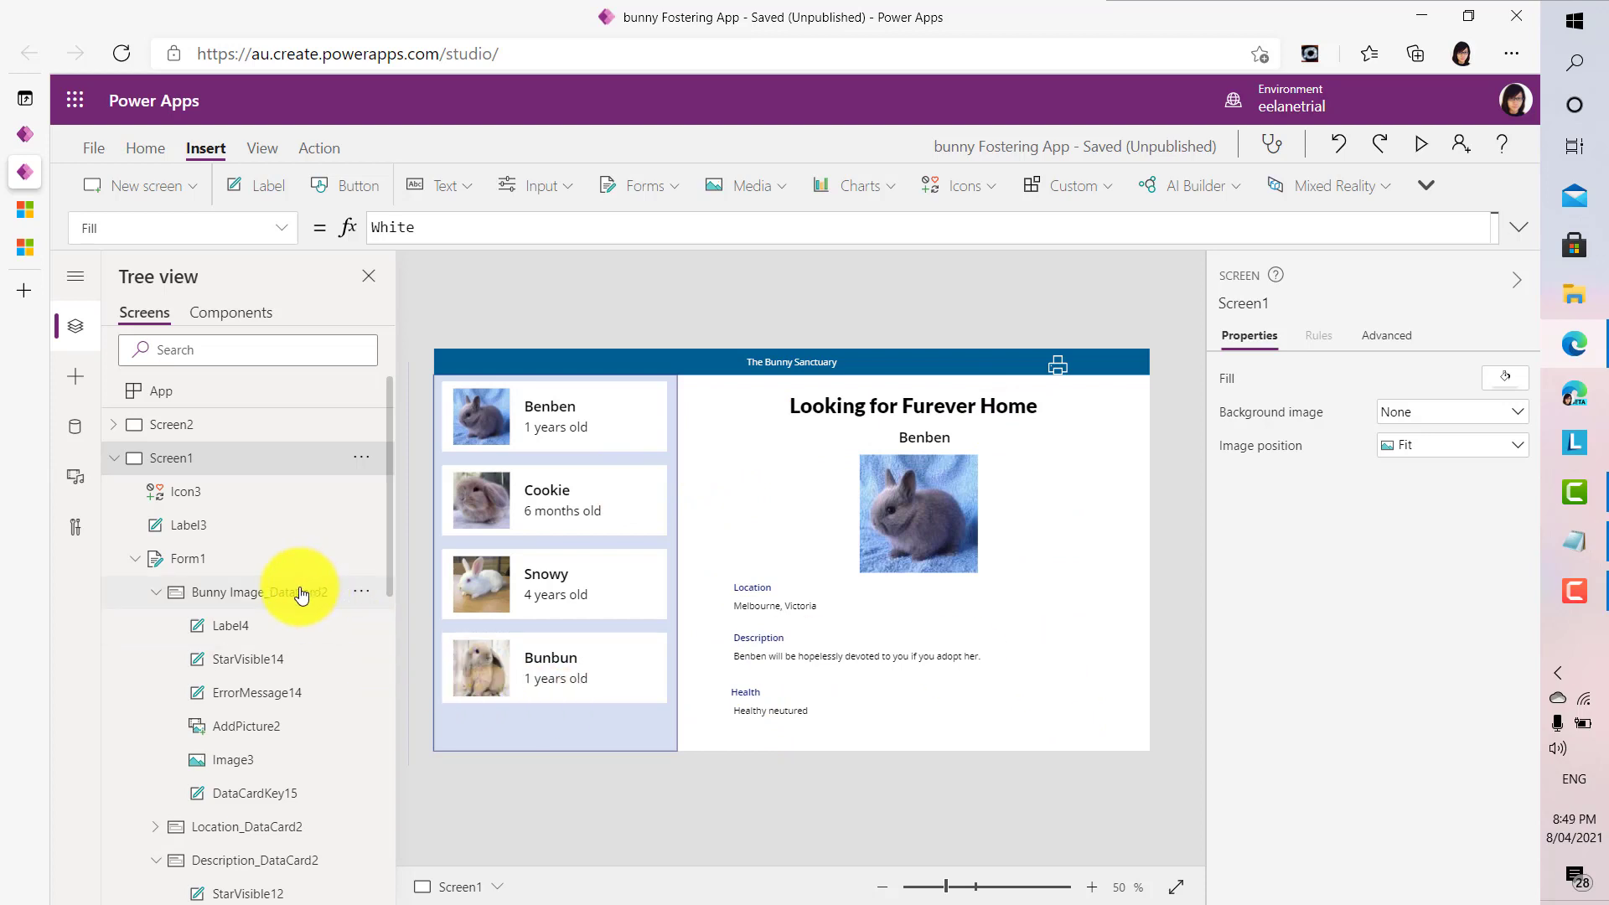
{"action": "left_click", "coordinate": [226, 570]}
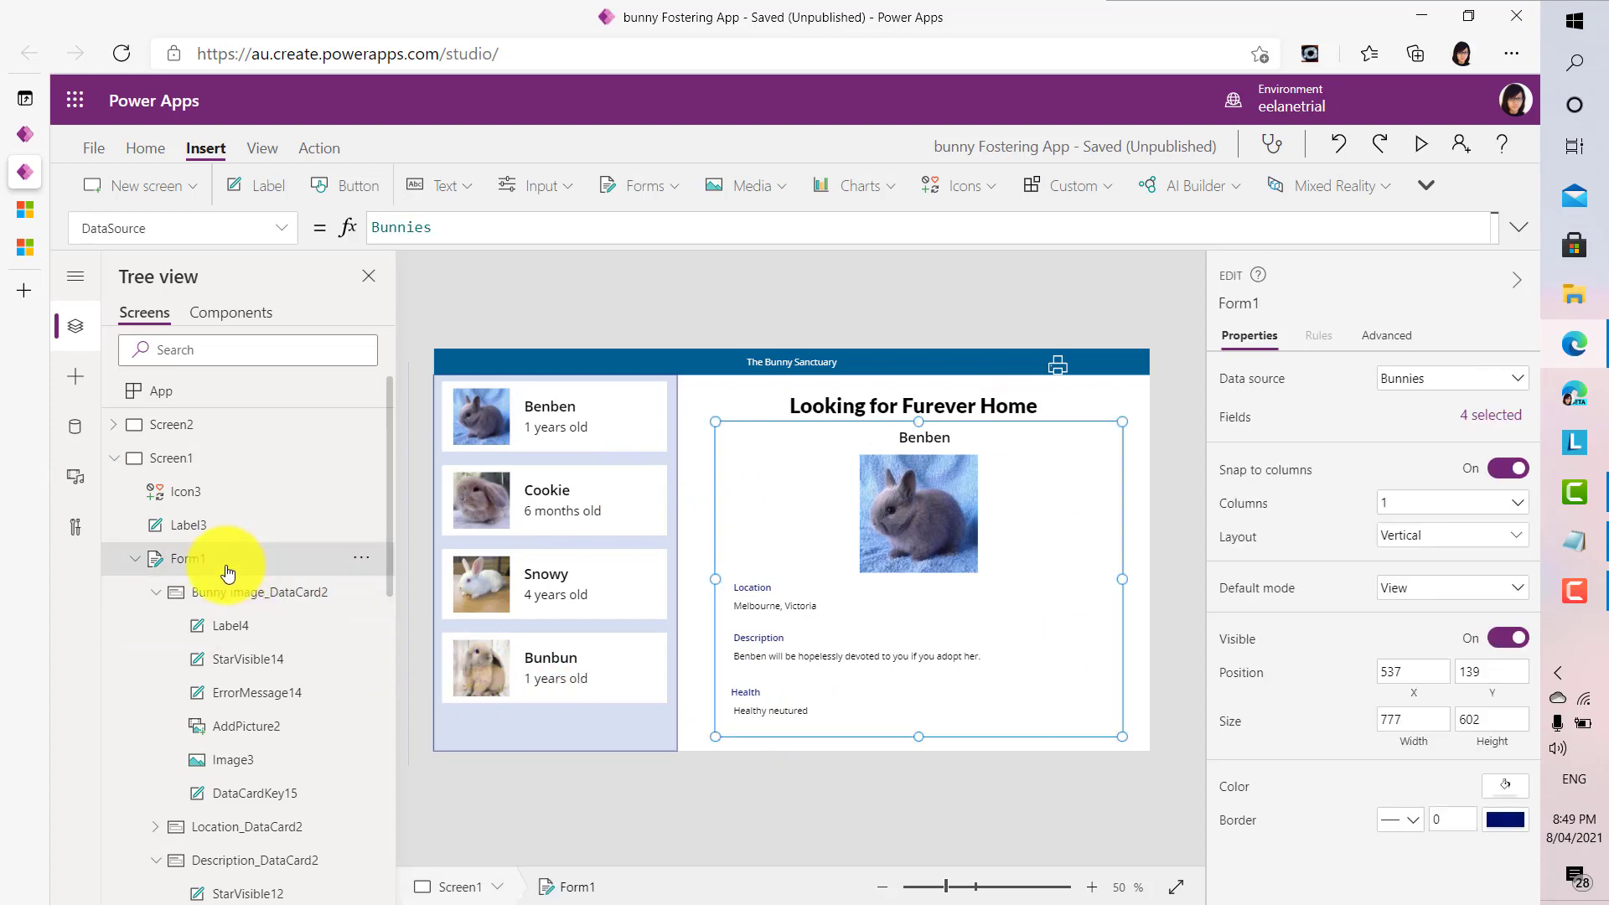
{"action": "left_click", "coordinate": [767, 407], "text": "shift"}
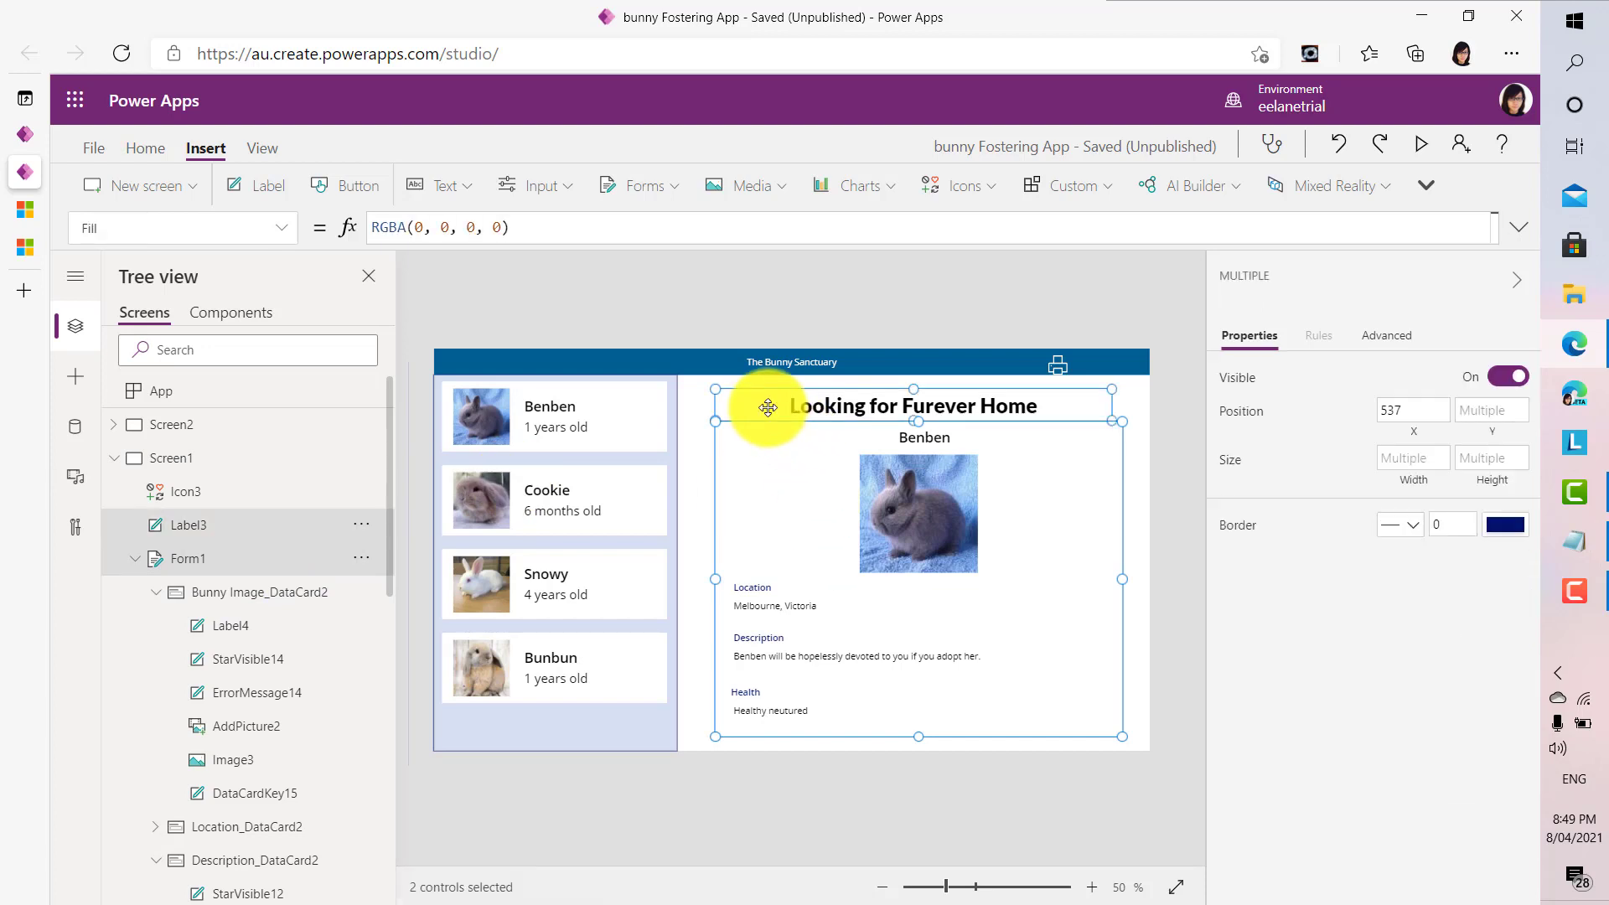
{"action": "scroll", "coordinate": [386, 553], "scroll_direction": "down", "scroll_amount": 1}
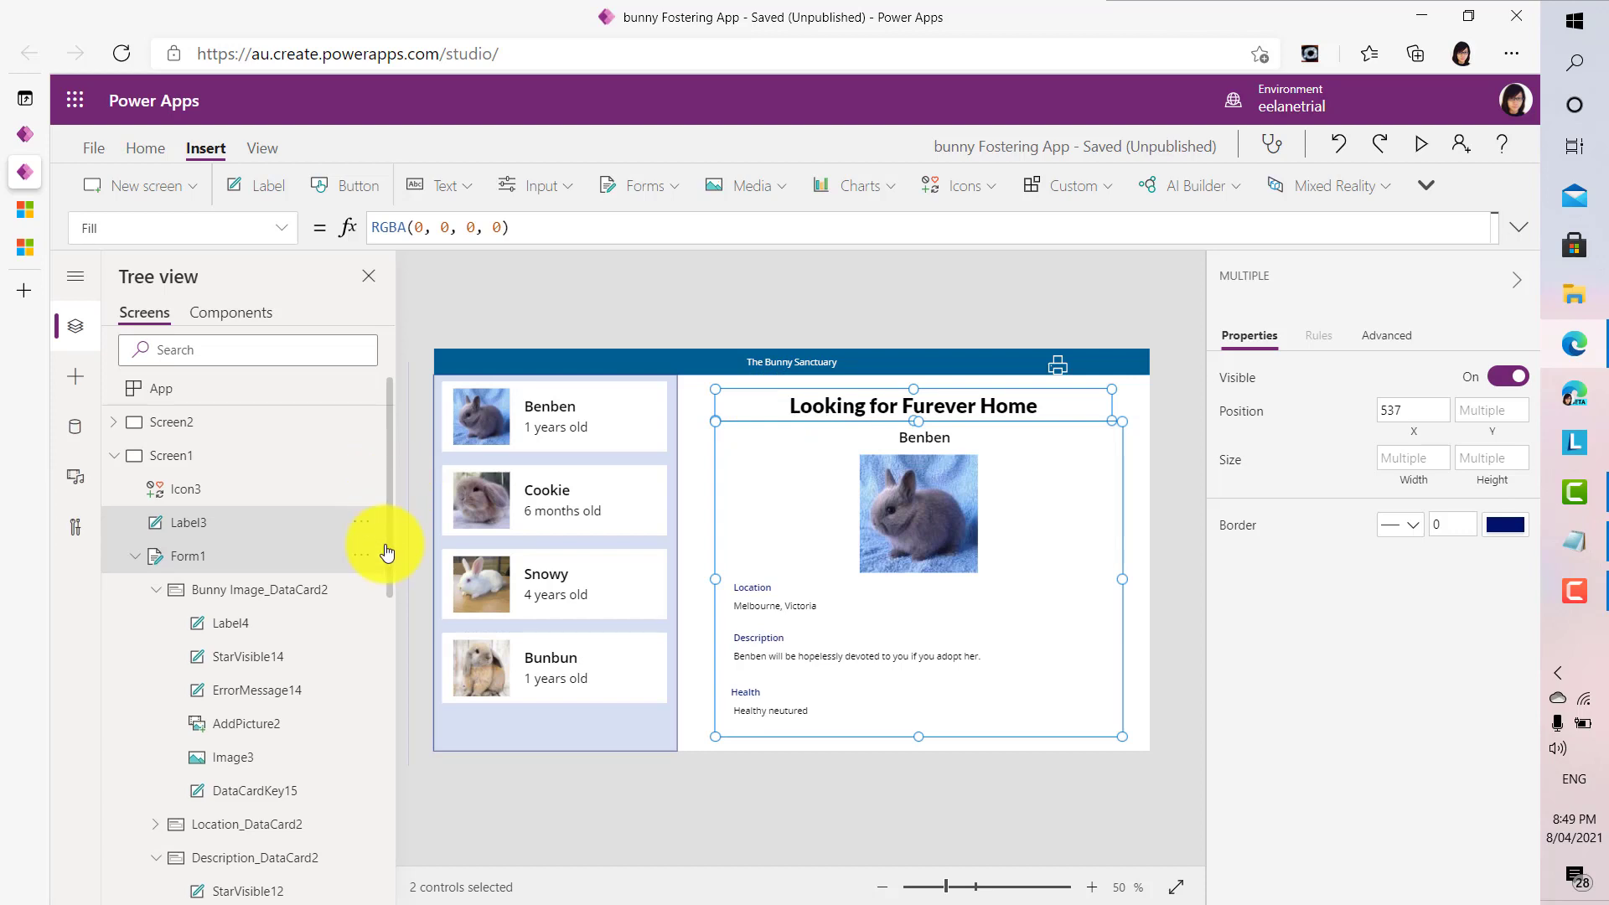
{"action": "left_click_drag", "start_coordinate": [388, 553], "coordinate": [405, 831]}
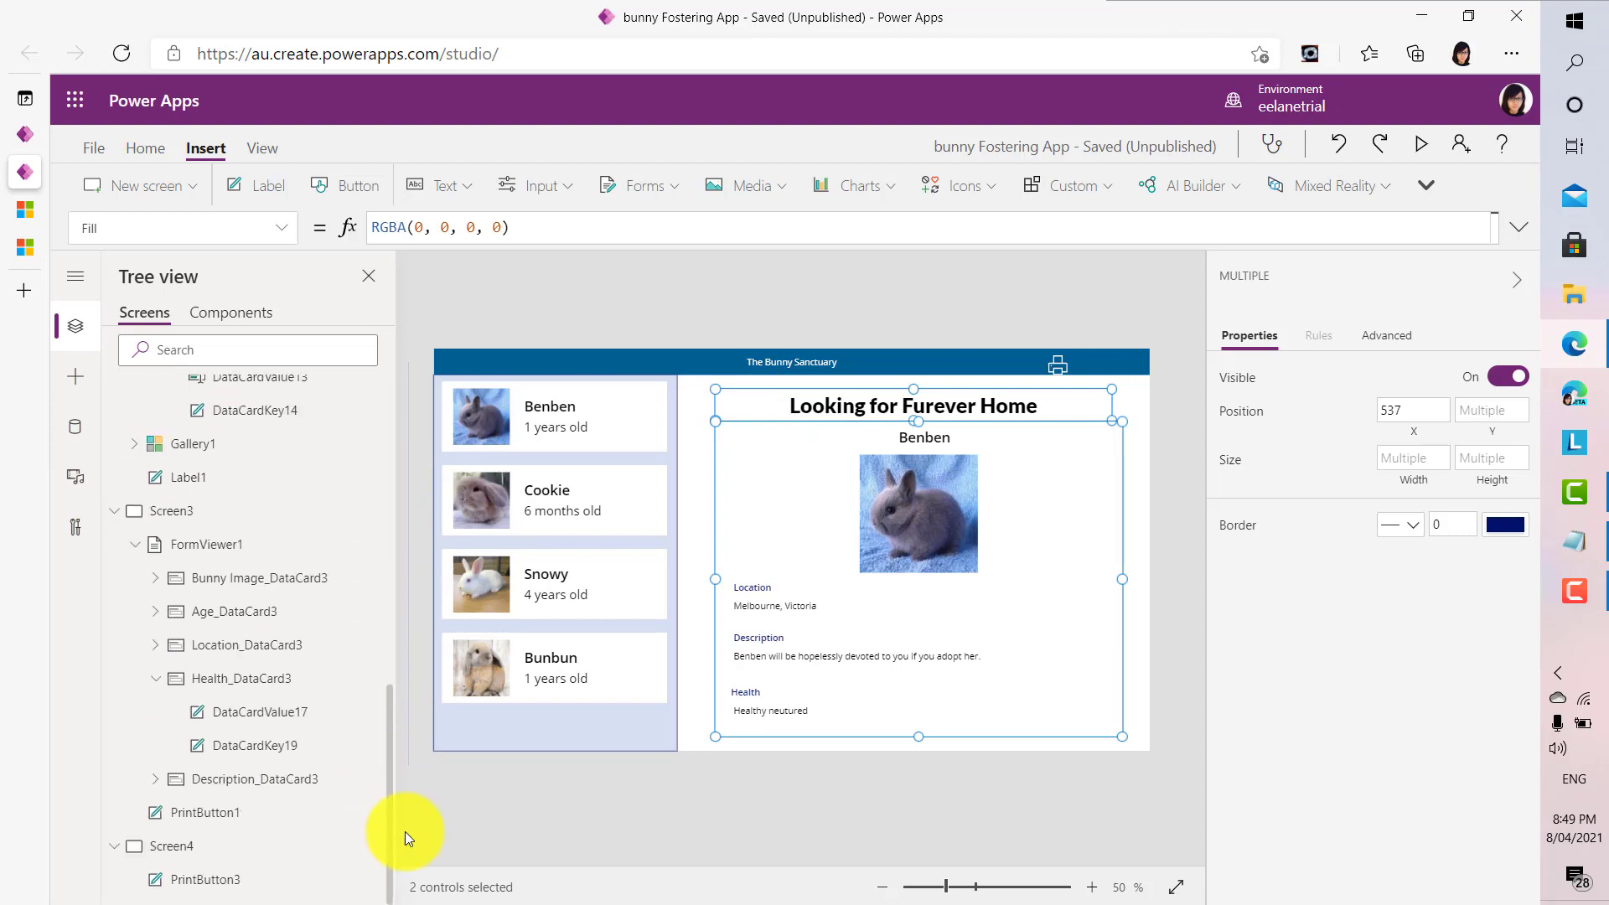
{"action": "left_click", "coordinate": [214, 879]}
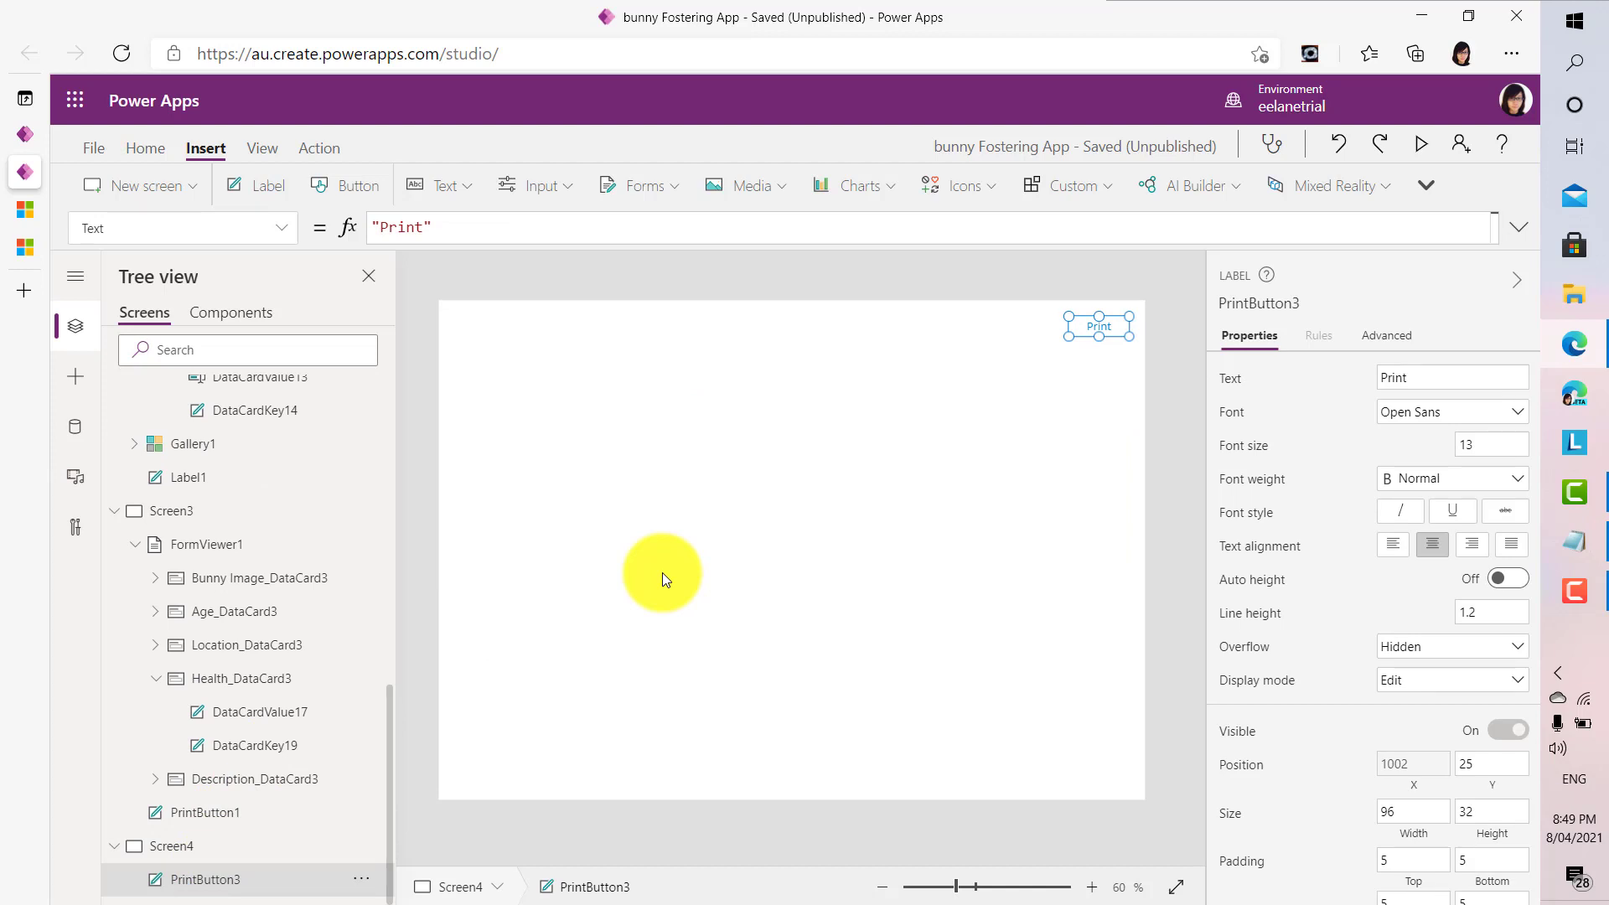
{"action": "key", "text": "ctrl+v"}
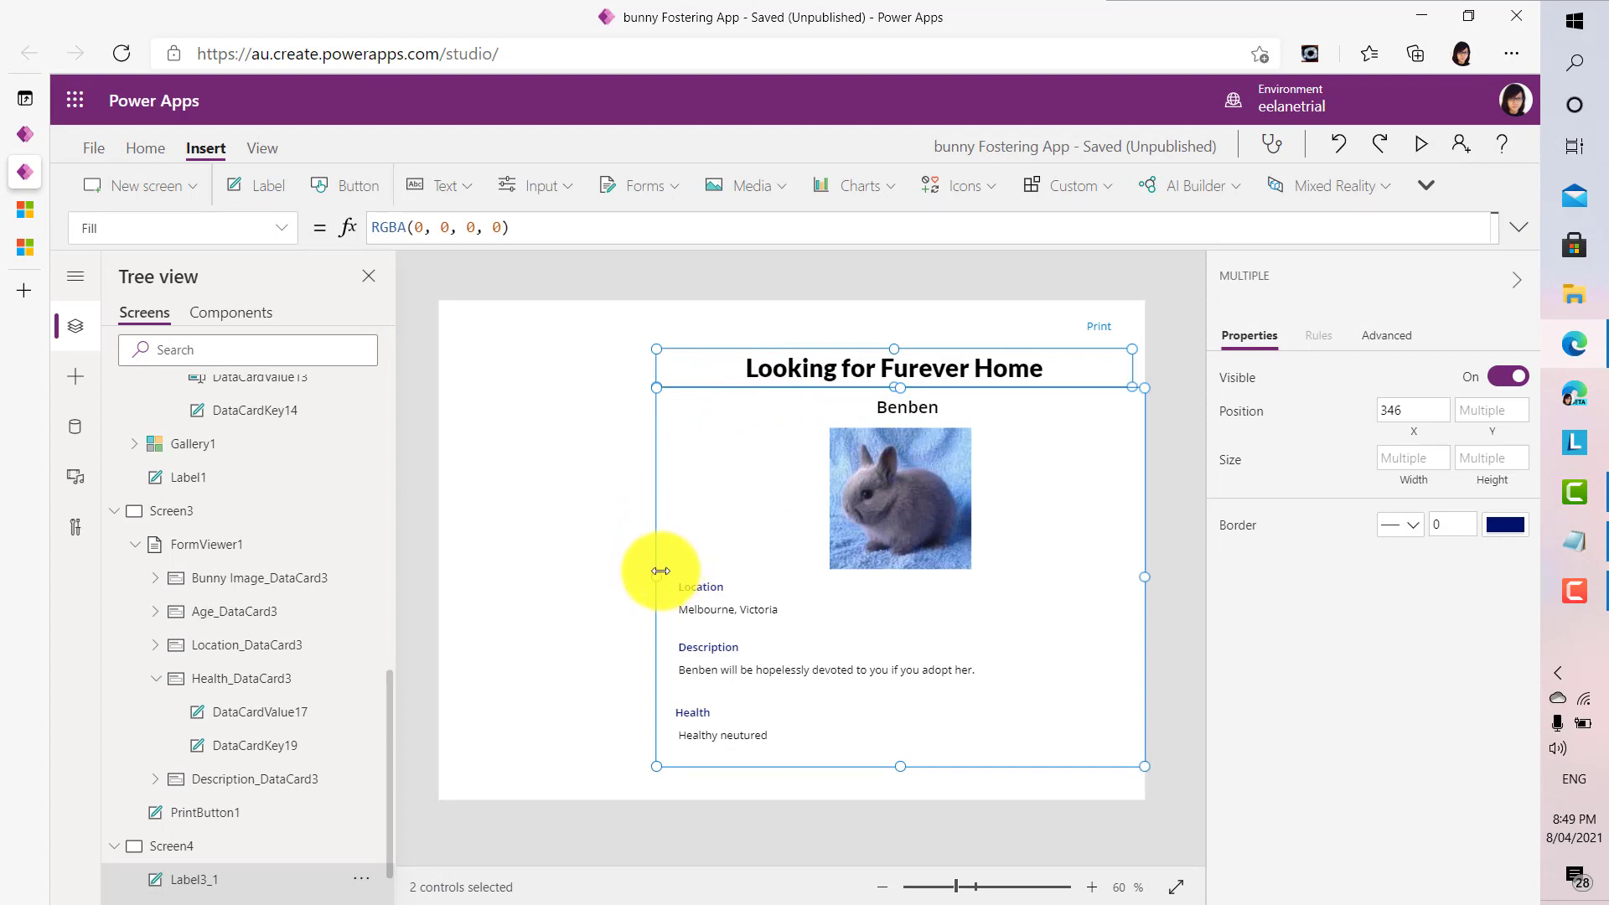
- Widen the pasted form and heading label to span Screen4, making the heading about 1115 wide
{"action": "left_click_drag", "start_coordinate": [649, 576], "coordinate": [412, 590]}
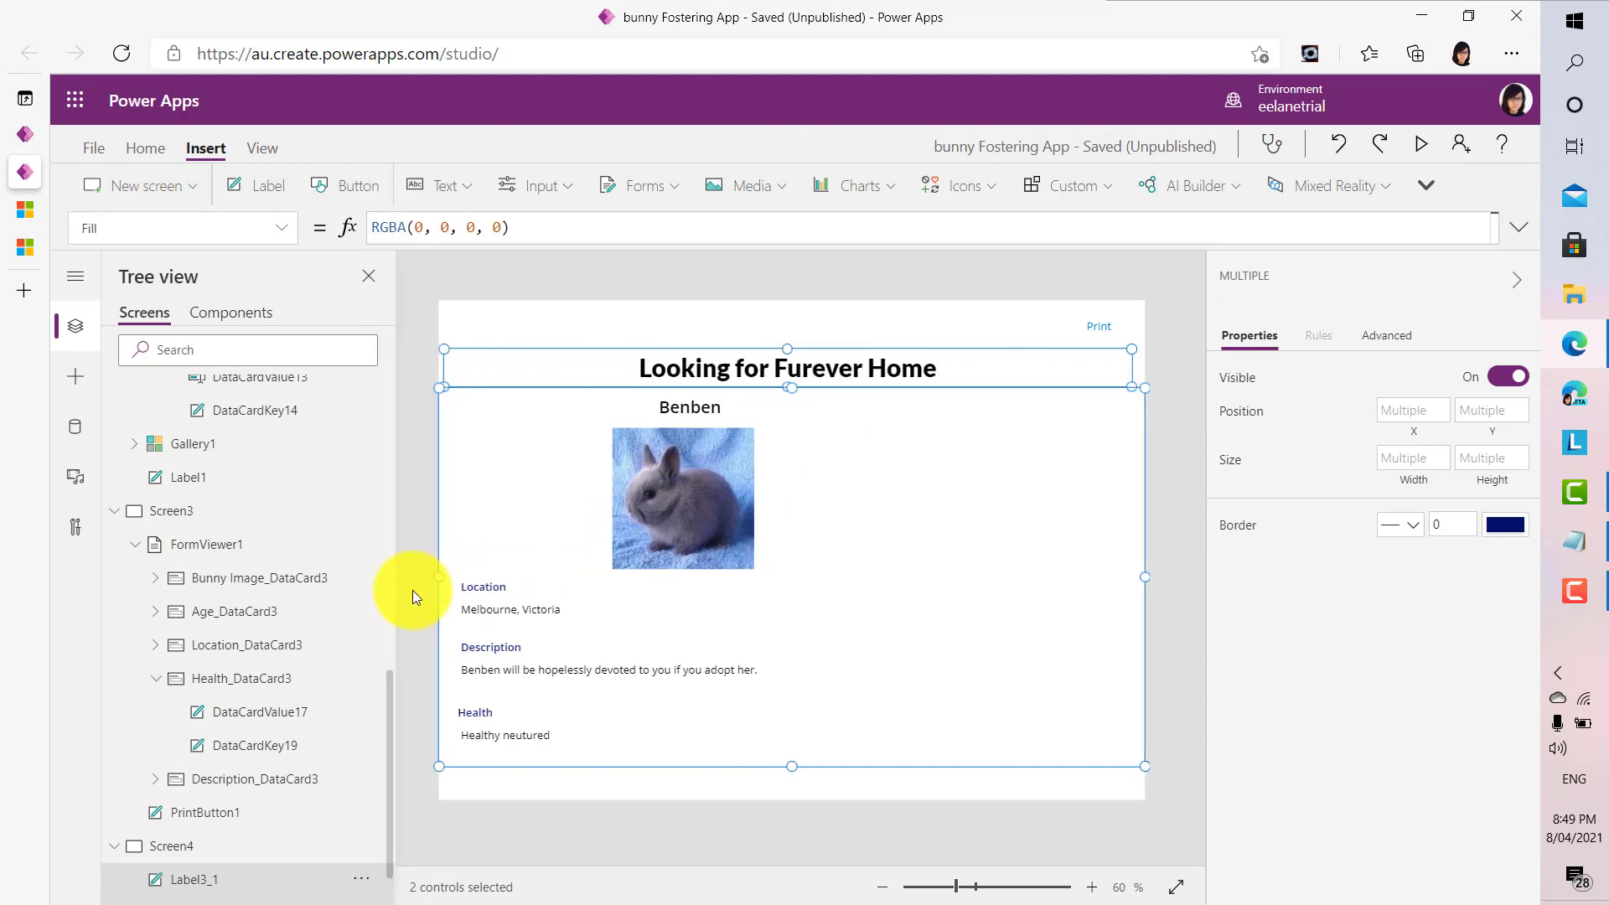
{"action": "left_click_drag", "start_coordinate": [1131, 386], "coordinate": [1153, 388]}
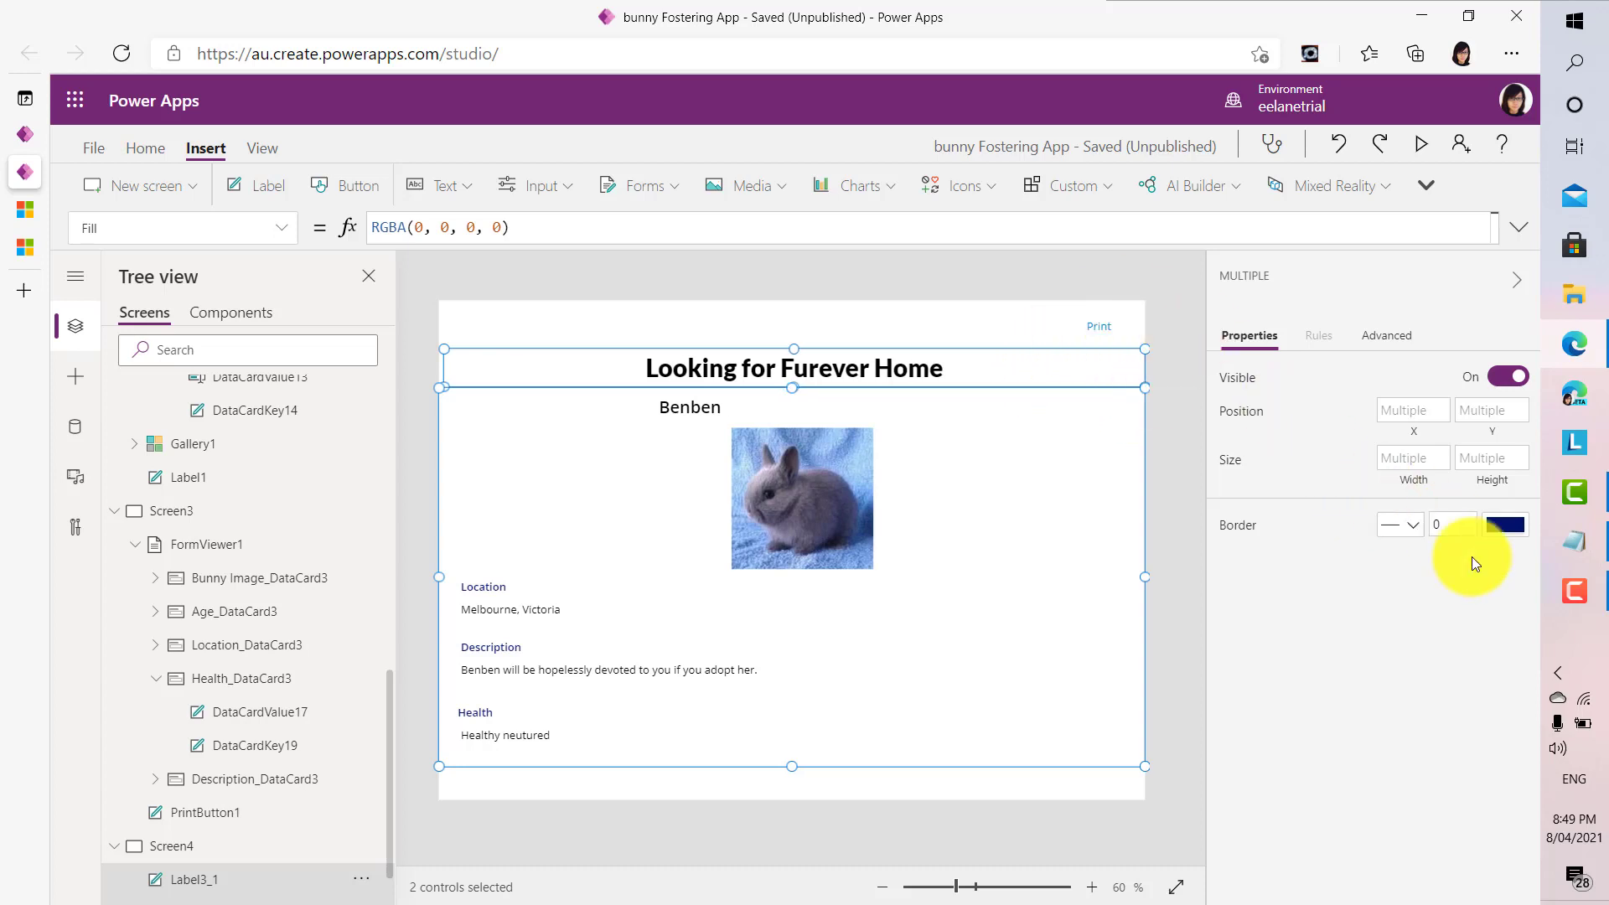
{"action": "left_click", "coordinate": [928, 669]}
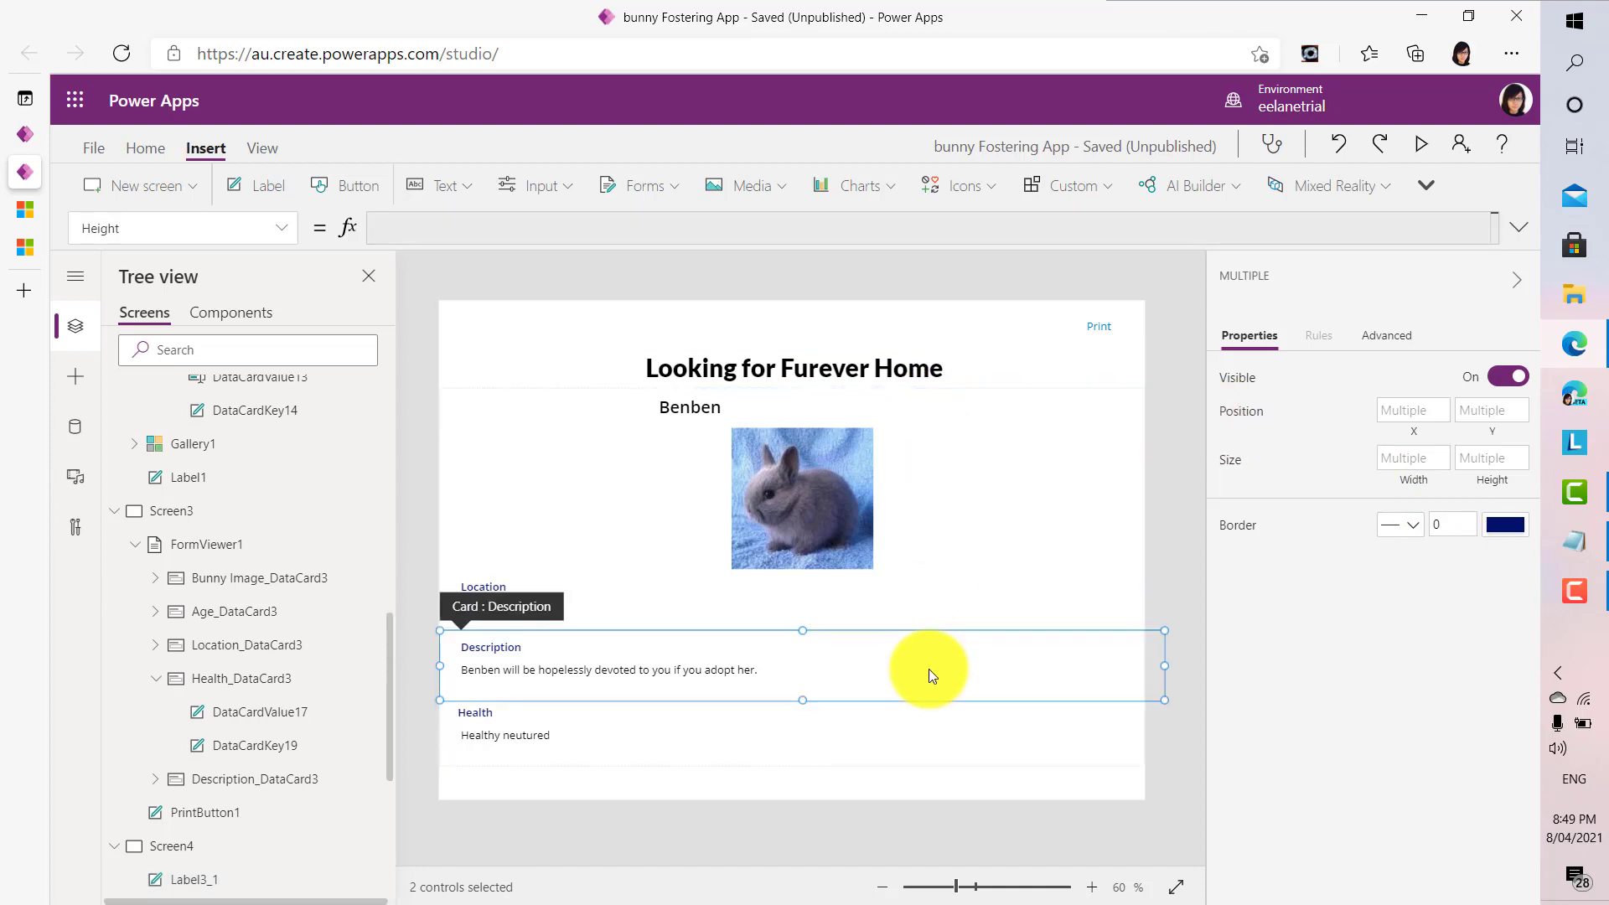
{"action": "left_click", "coordinate": [837, 809]}
- Give the "Looking for Furever Home" label on Screen4 a light blue theme colour fill
{"action": "left_click", "coordinate": [922, 387]}
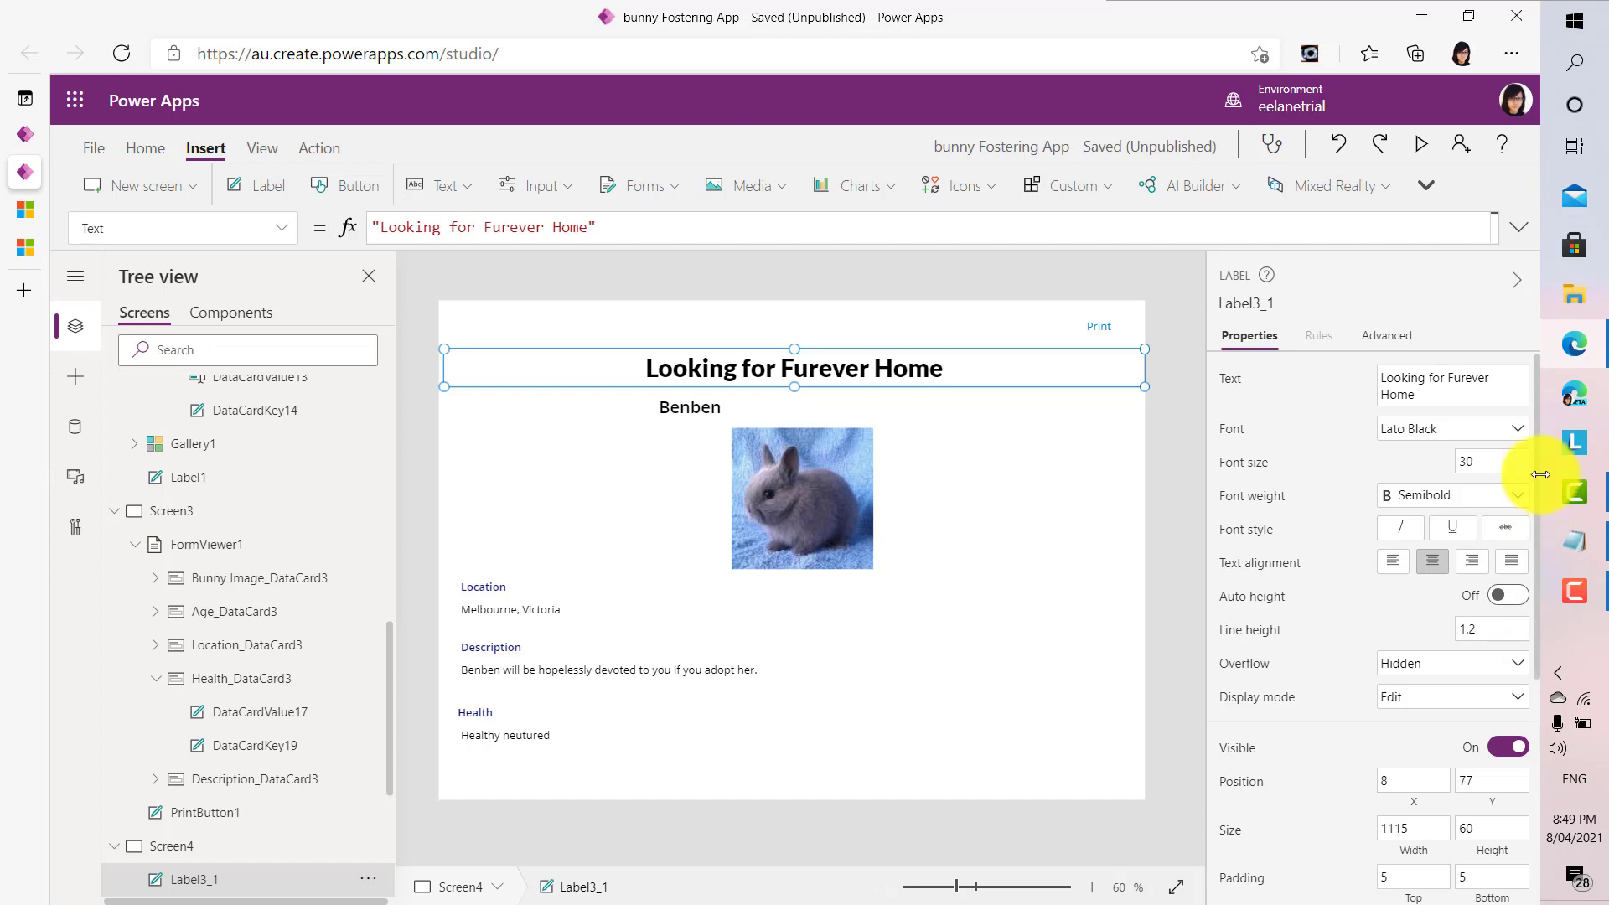
{"action": "scroll", "coordinate": [1531, 515], "scroll_direction": "down", "scroll_amount": 3}
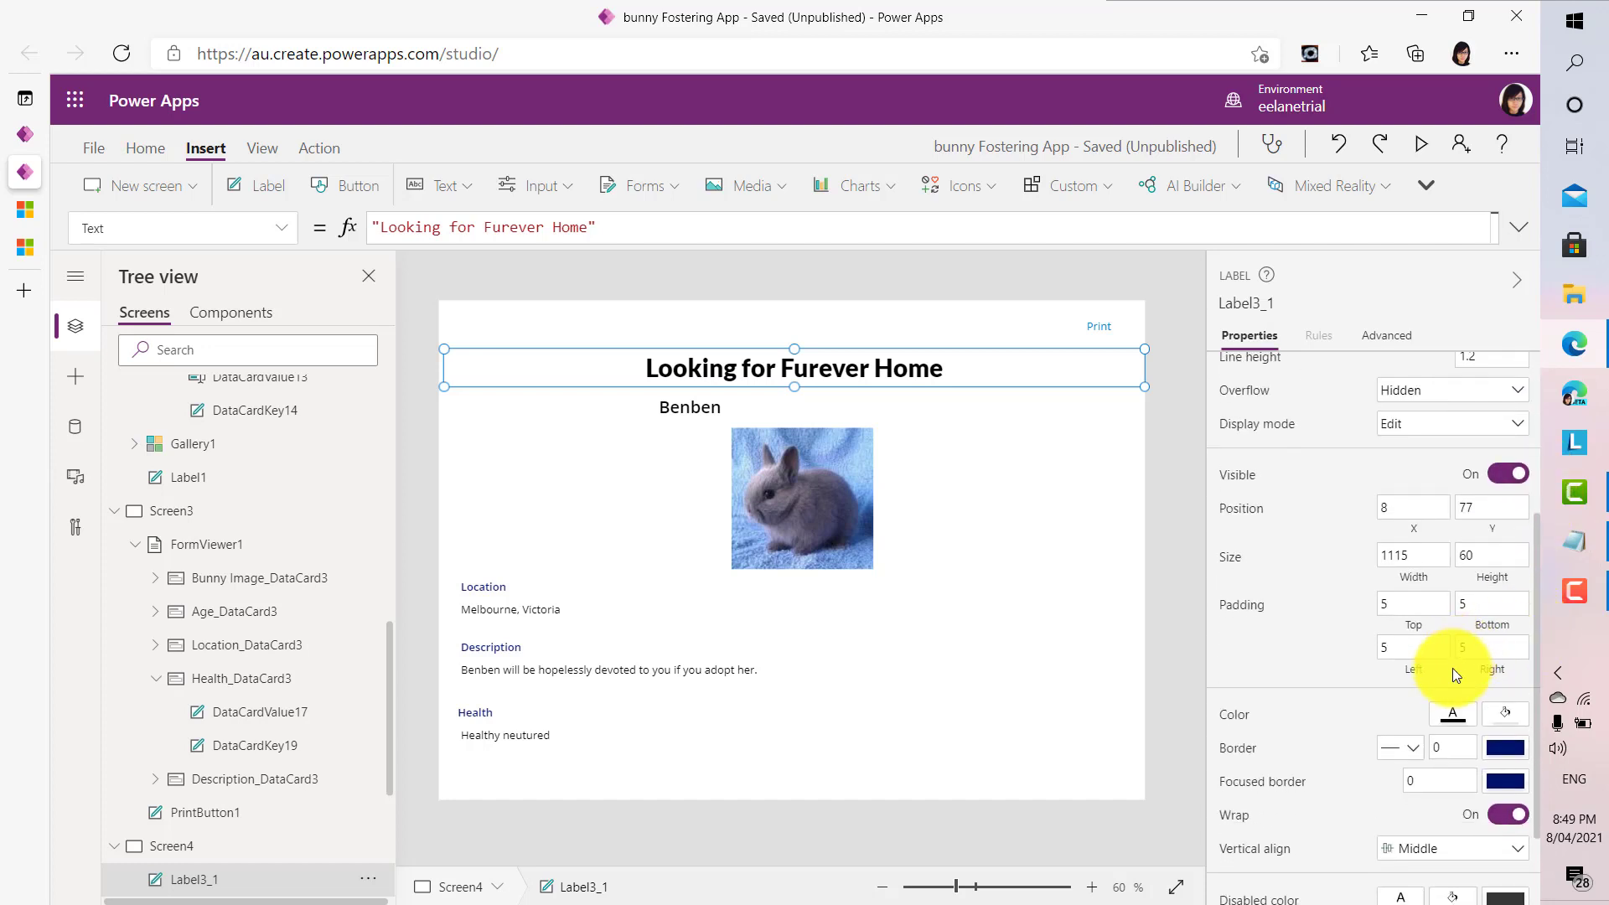
{"action": "left_click", "coordinate": [1452, 710]}
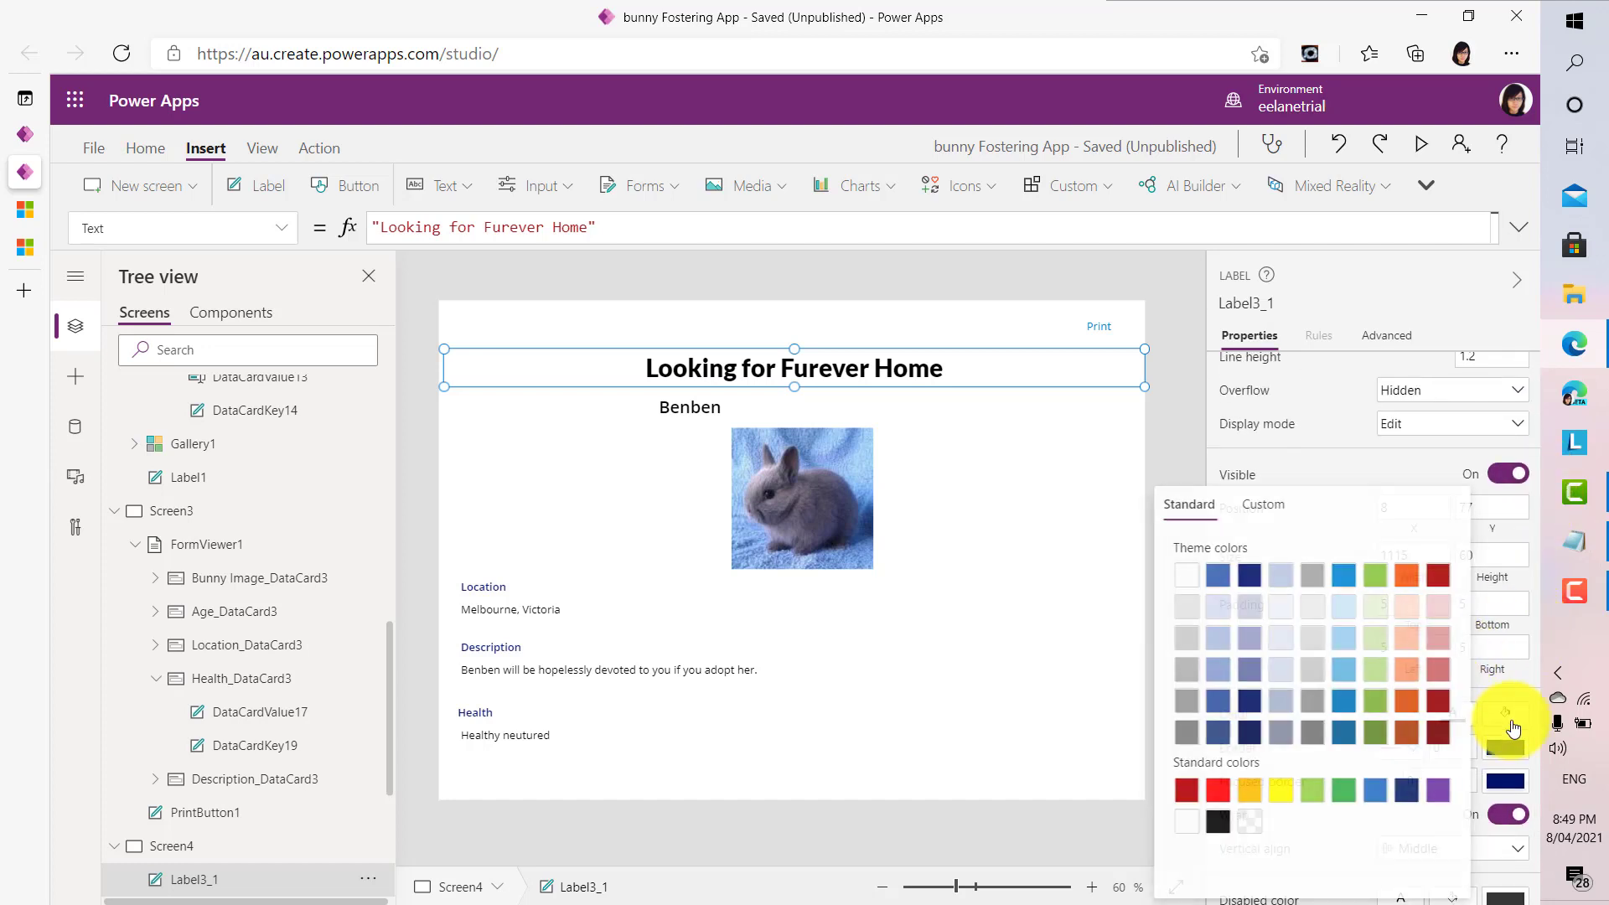
{"action": "left_click", "coordinate": [1279, 576]}
{"action": "left_click", "coordinate": [897, 331]}
{"action": "left_click", "coordinate": [897, 330]}
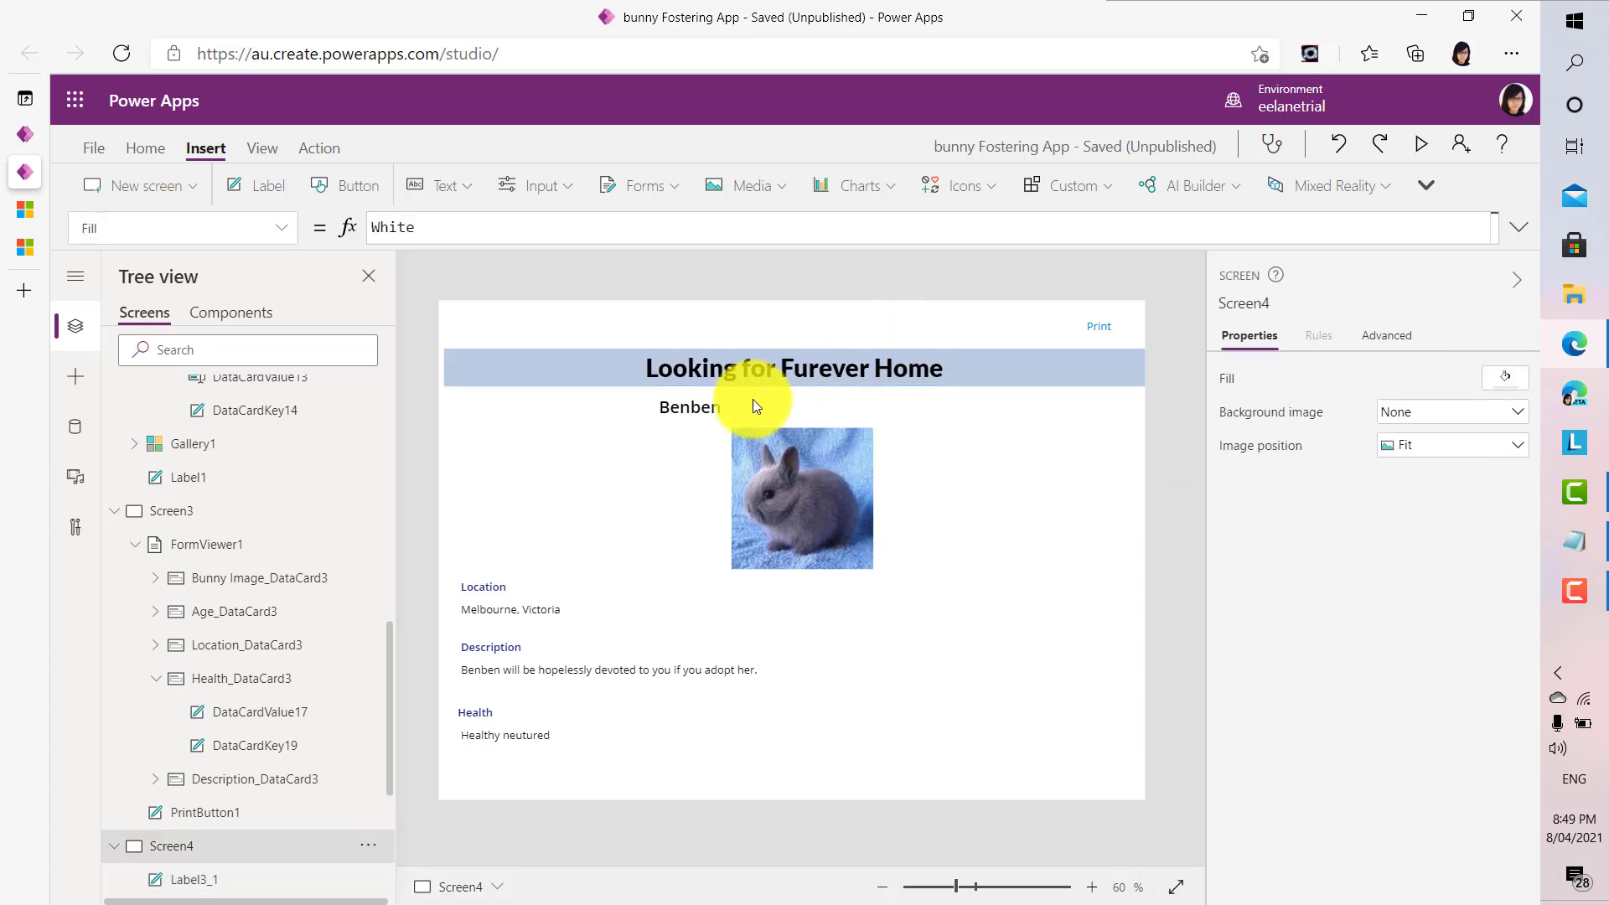
- Move the bunny name label in the Bunny Image card to about X 446, centred above the picture
{"action": "left_click", "coordinate": [721, 406]}
{"action": "left_click", "coordinate": [720, 406]}
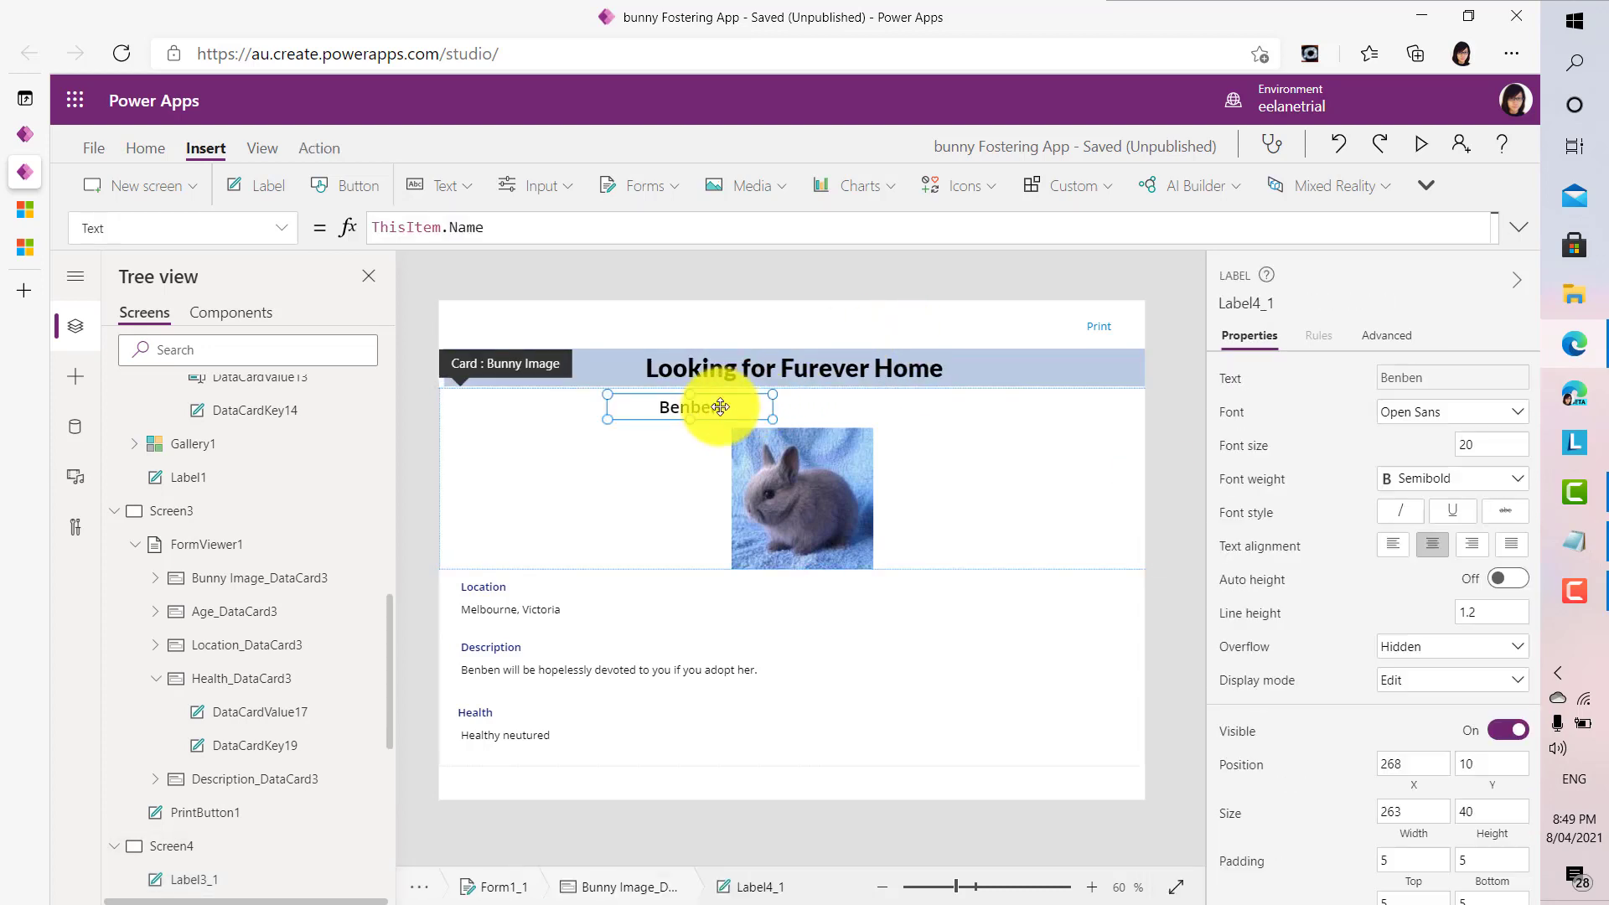
{"action": "left_click_drag", "start_coordinate": [720, 406], "coordinate": [833, 406]}
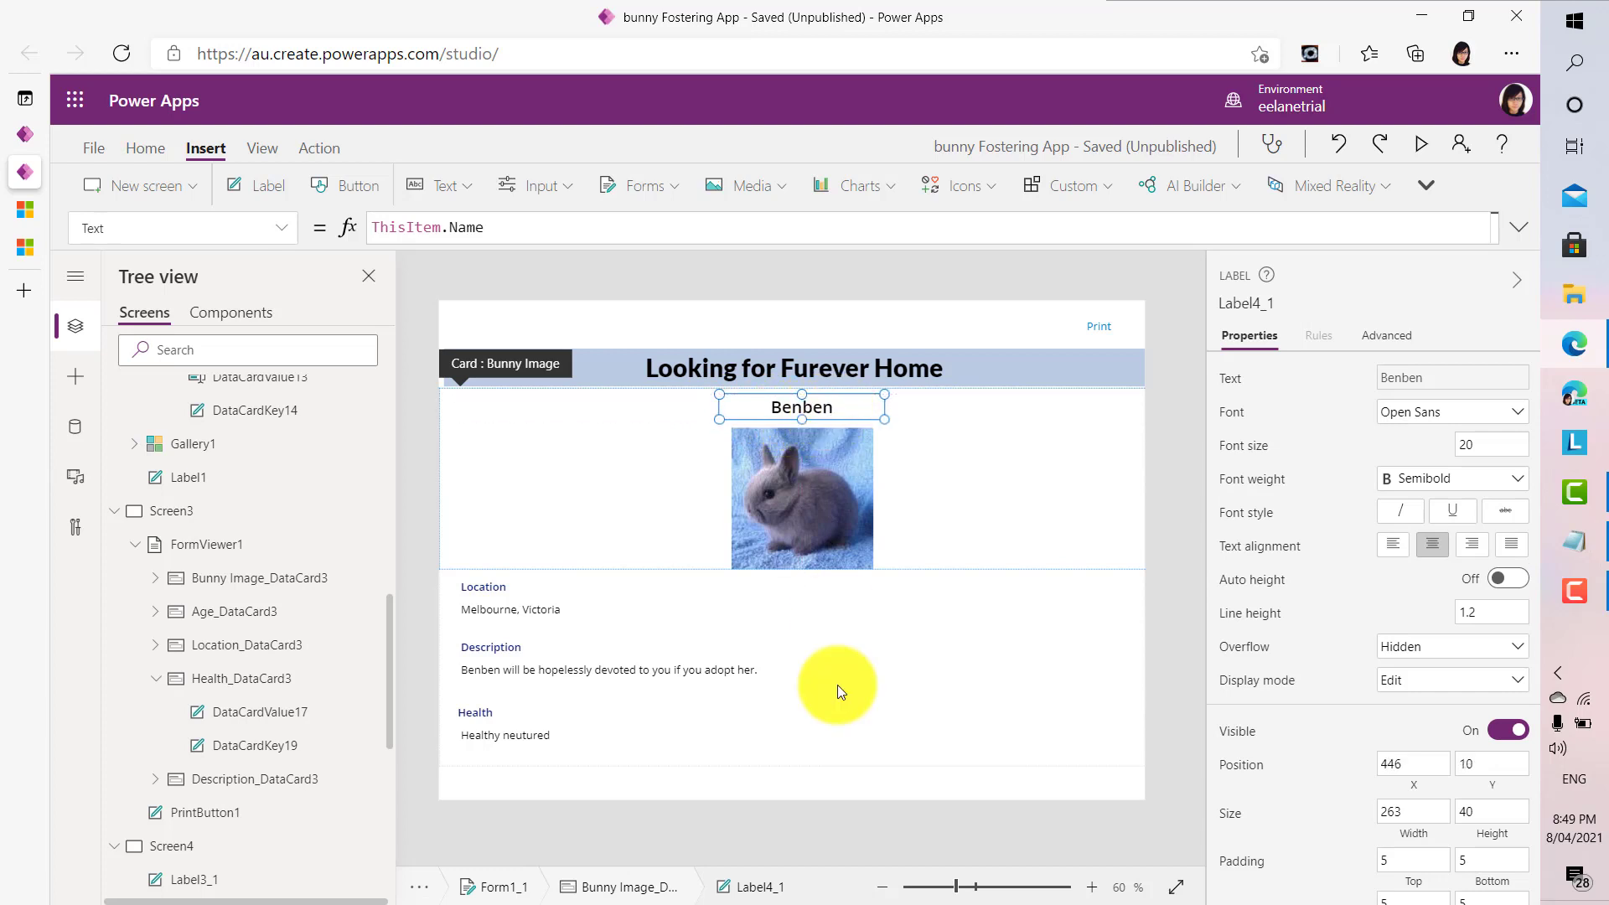
- Preview Screen4, open its print dialog and review the expanded print settings, including paper size, scale and margins
{"action": "left_click", "coordinate": [837, 686]}
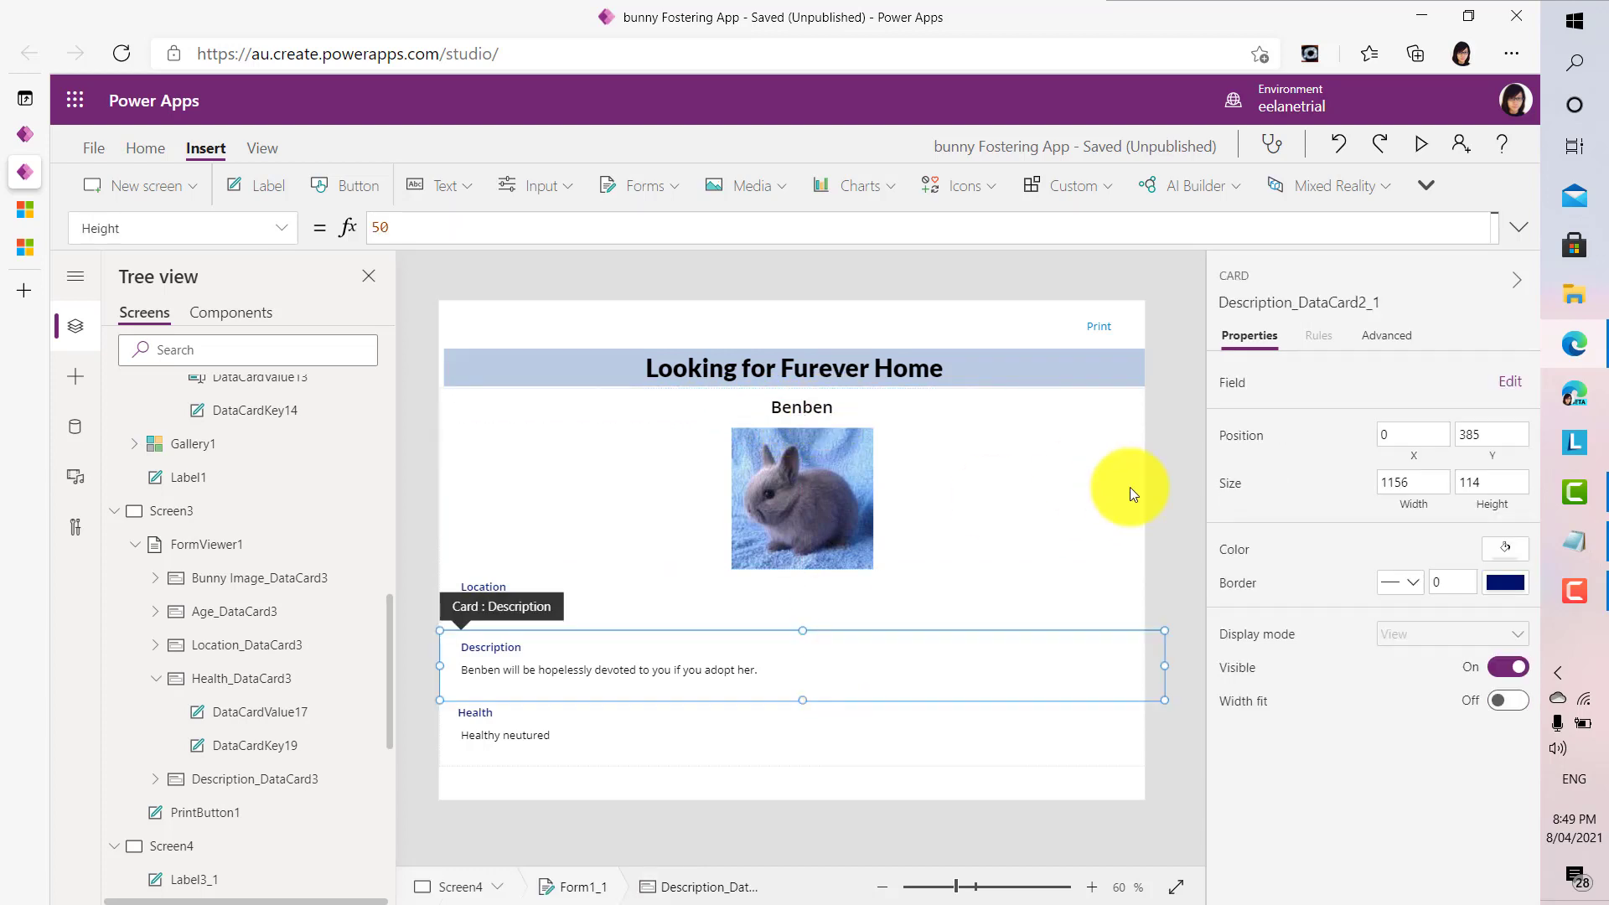
{"action": "left_click", "coordinate": [1423, 144]}
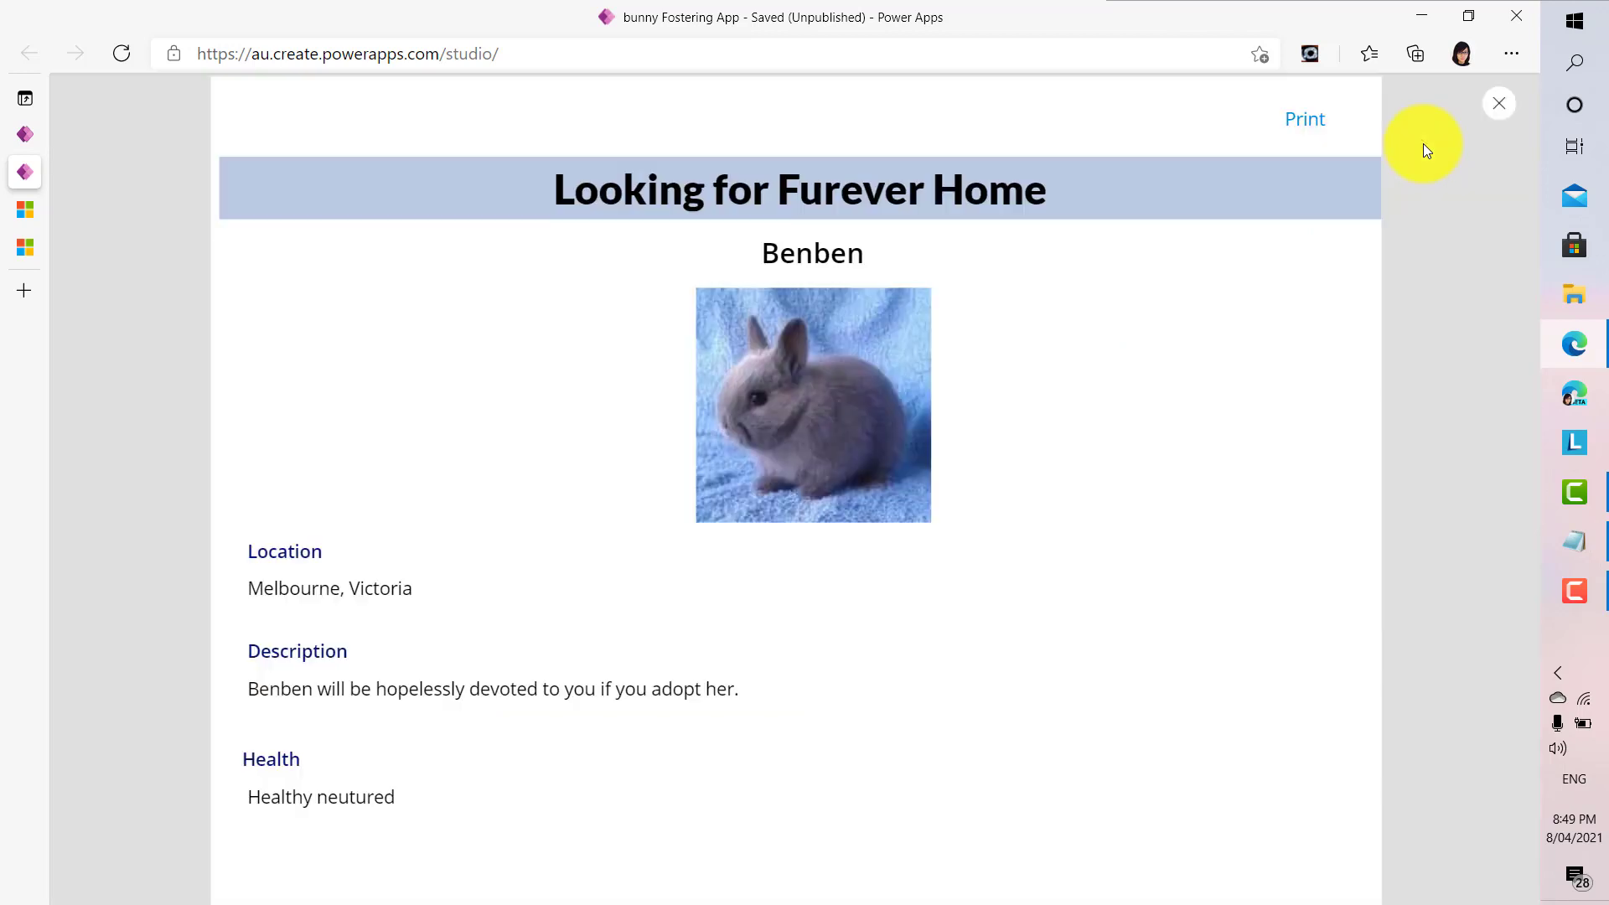
{"action": "left_click", "coordinate": [1302, 119]}
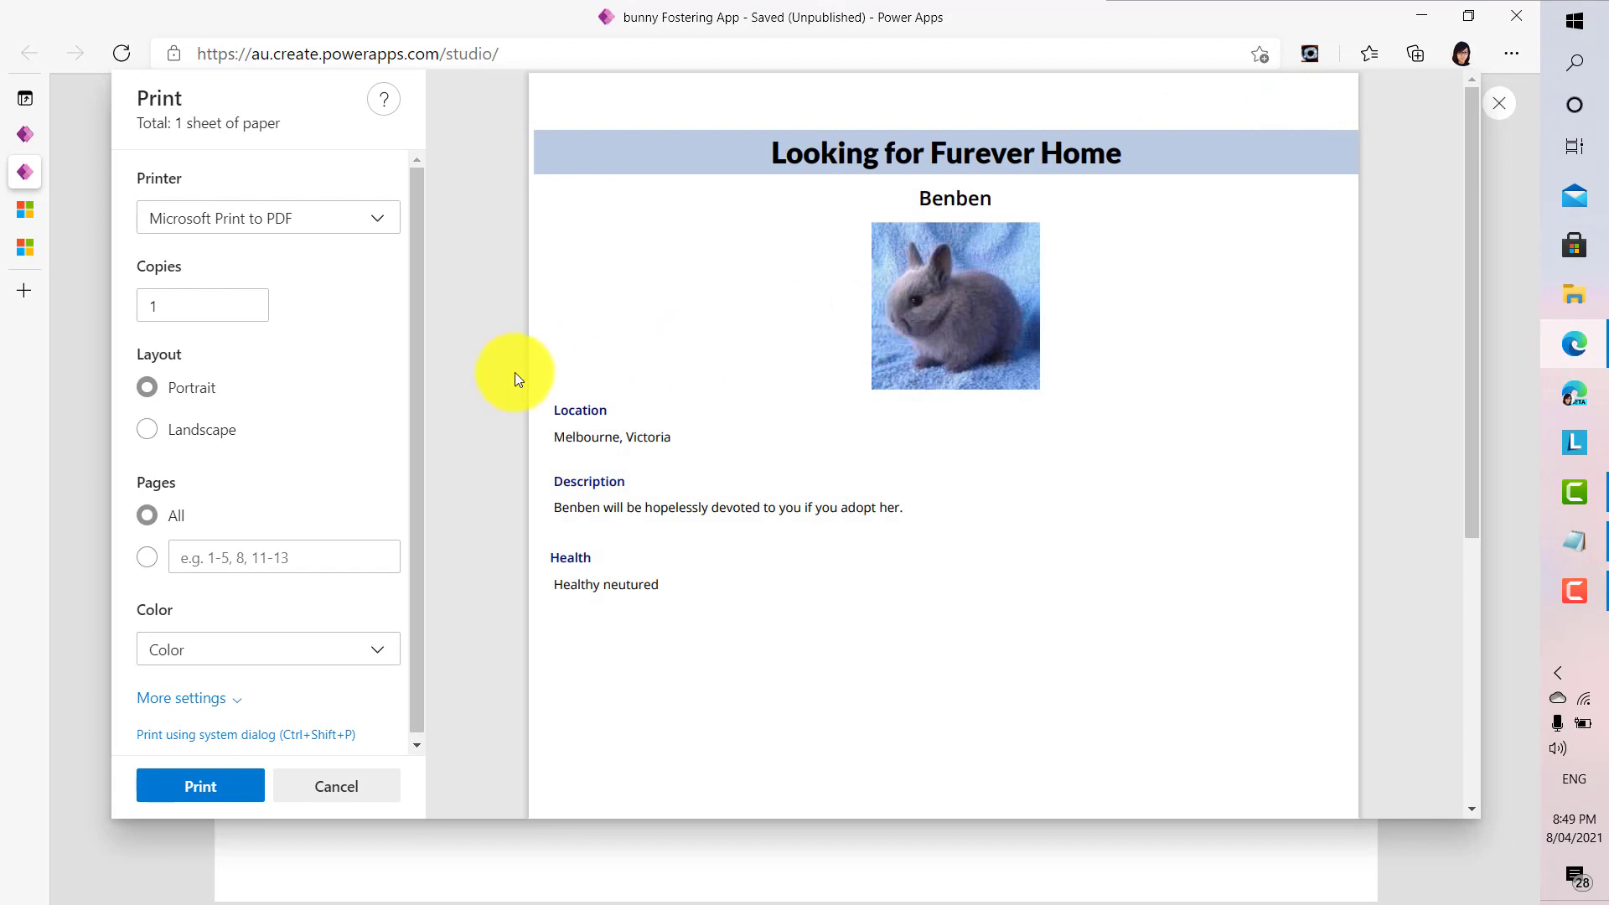
{"action": "scroll", "coordinate": [421, 399], "scroll_direction": "down", "scroll_amount": 1}
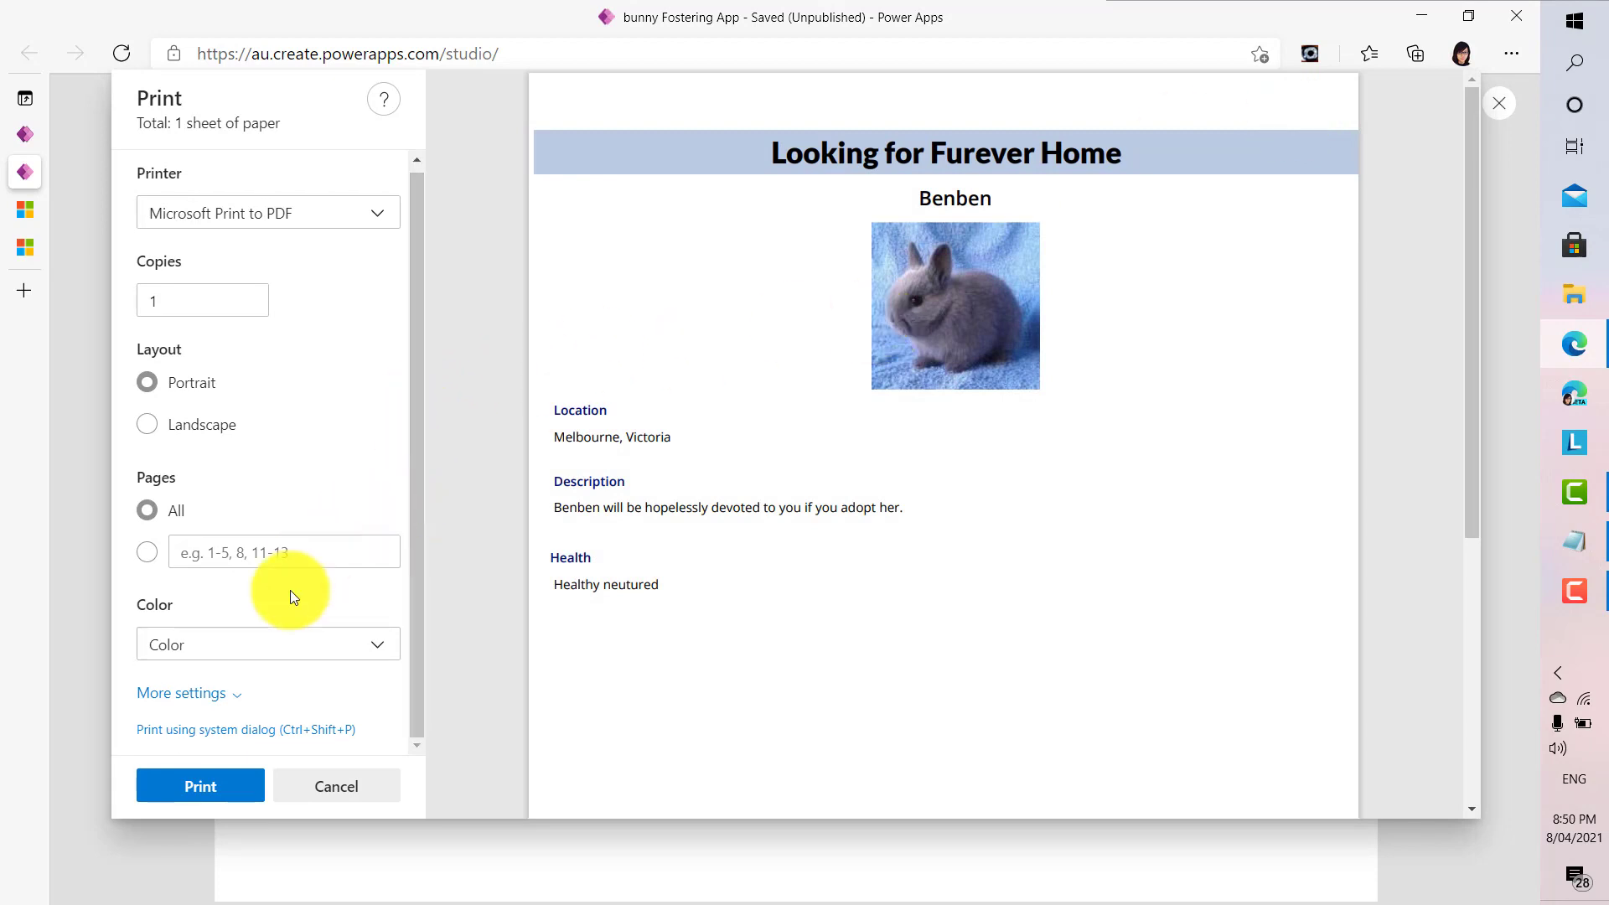
{"action": "left_click", "coordinate": [234, 696]}
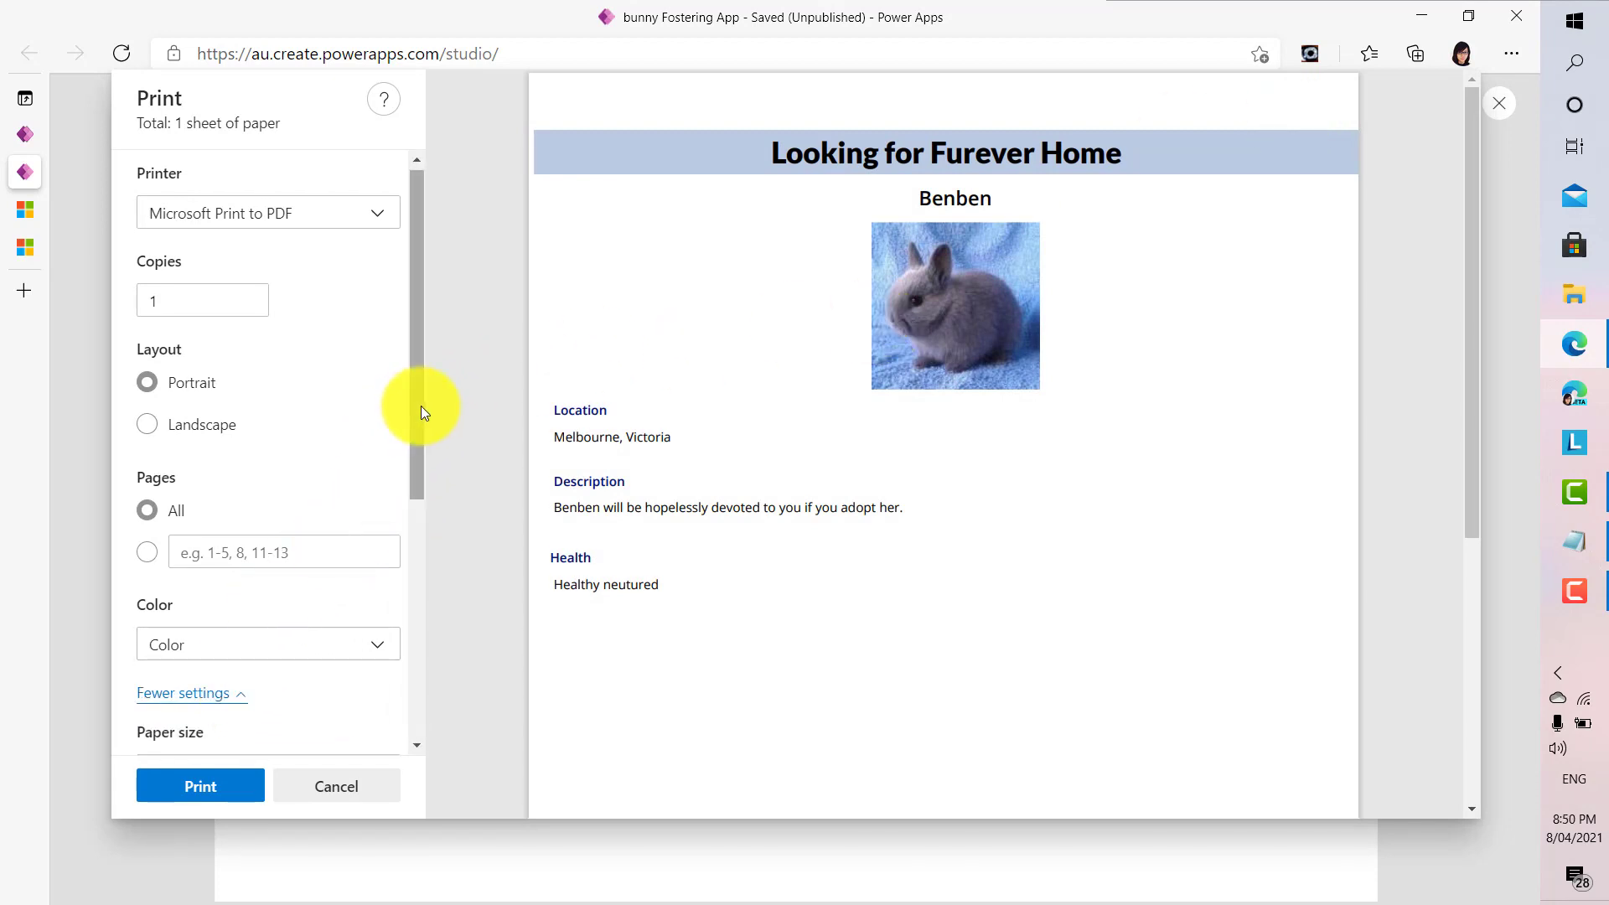
{"action": "left_click_drag", "start_coordinate": [419, 427], "coordinate": [410, 654]}
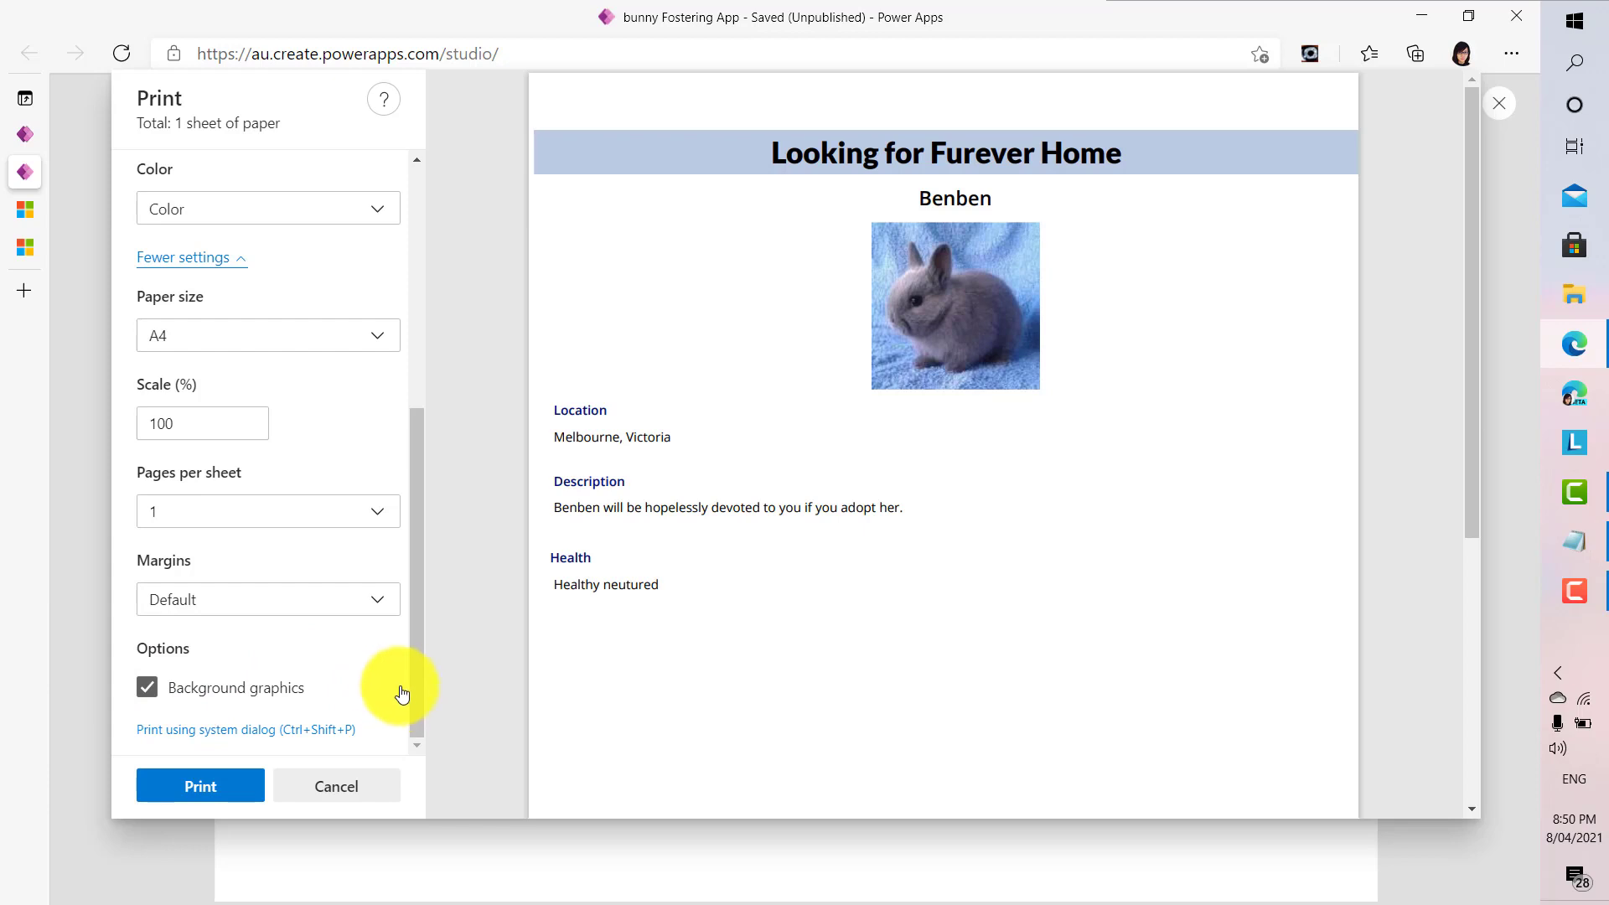
{"action": "left_click_drag", "start_coordinate": [417, 683], "coordinate": [376, 434]}
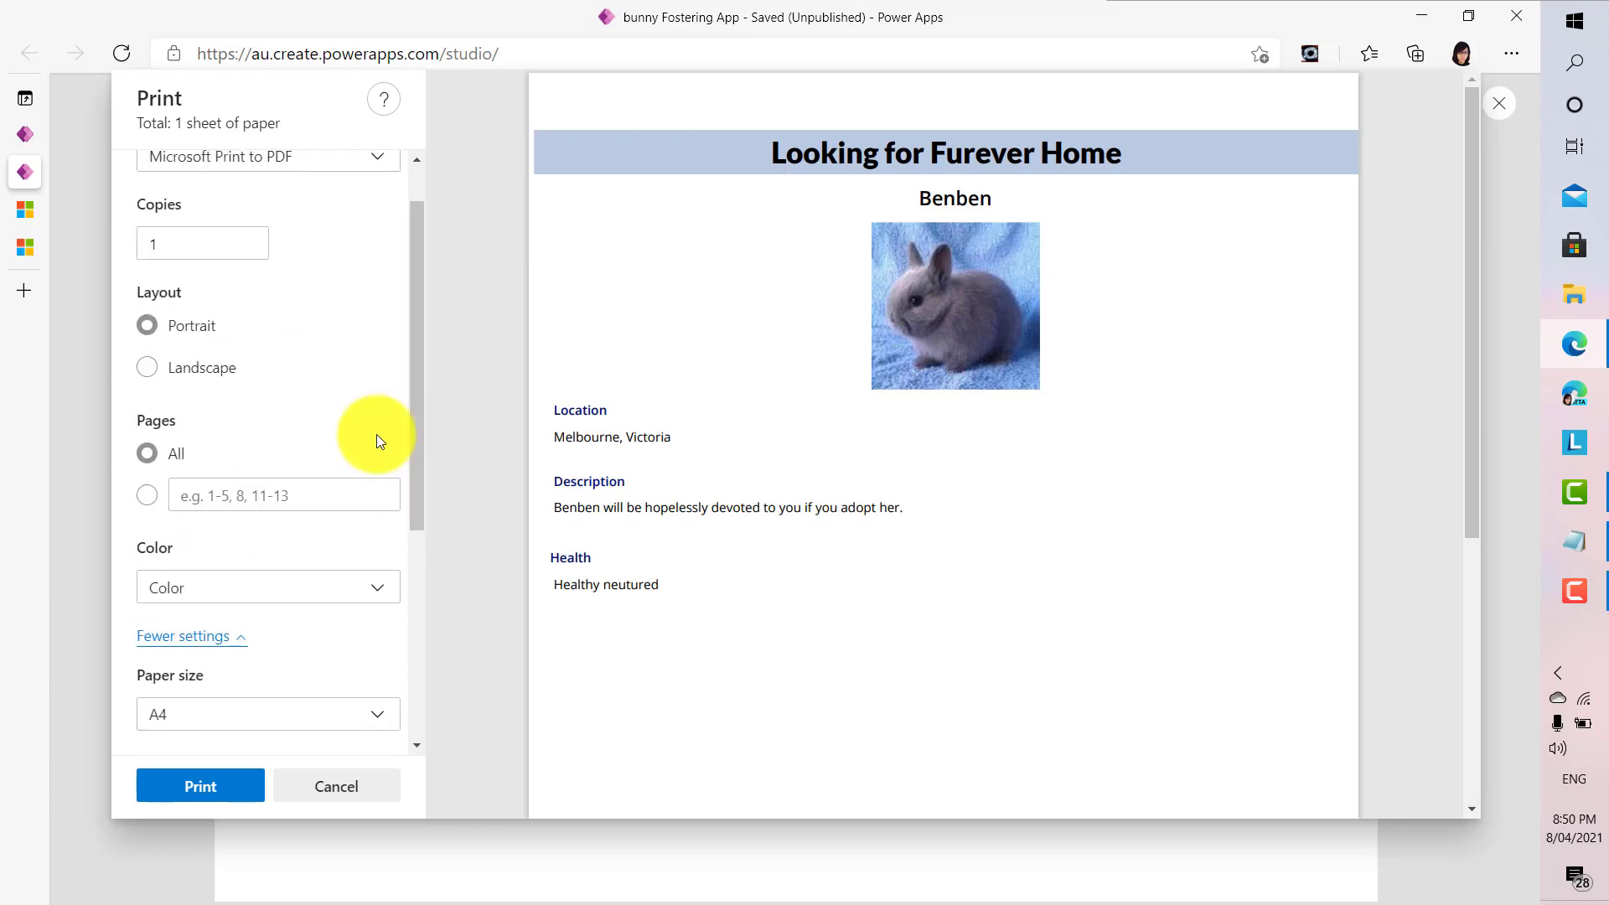
- Check the print preview of Screen4 in Landscape layout, and cancel printing to return to the editor
{"action": "left_click", "coordinate": [172, 377]}
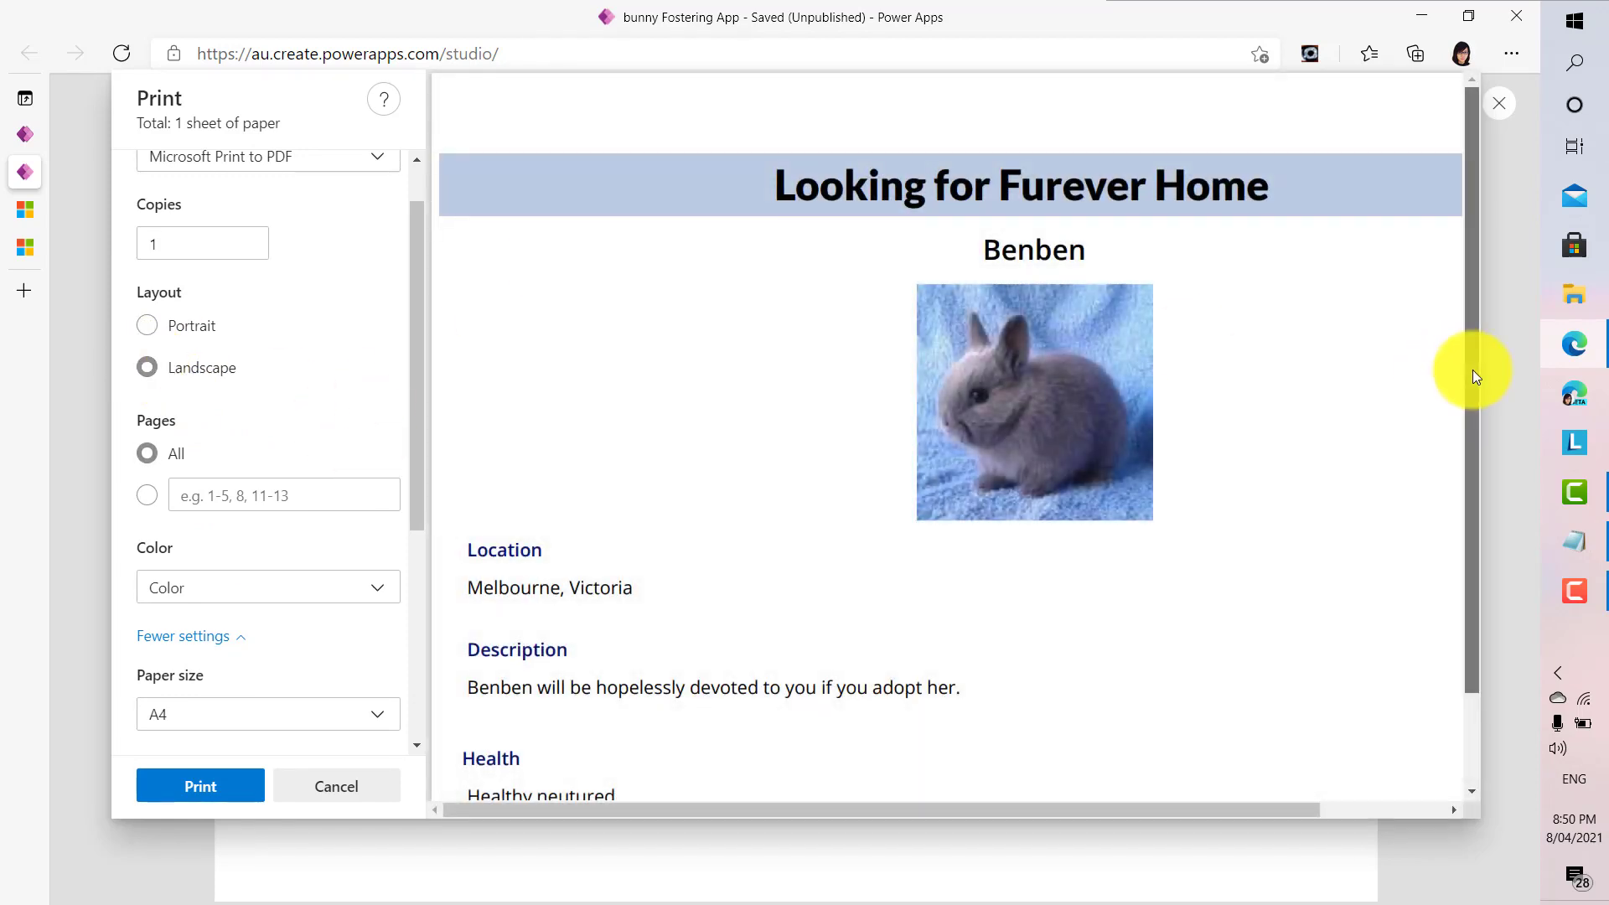
{"action": "left_click_drag", "start_coordinate": [1471, 369], "coordinate": [1453, 568]}
{"action": "left_click_drag", "start_coordinate": [1178, 806], "coordinate": [973, 843]}
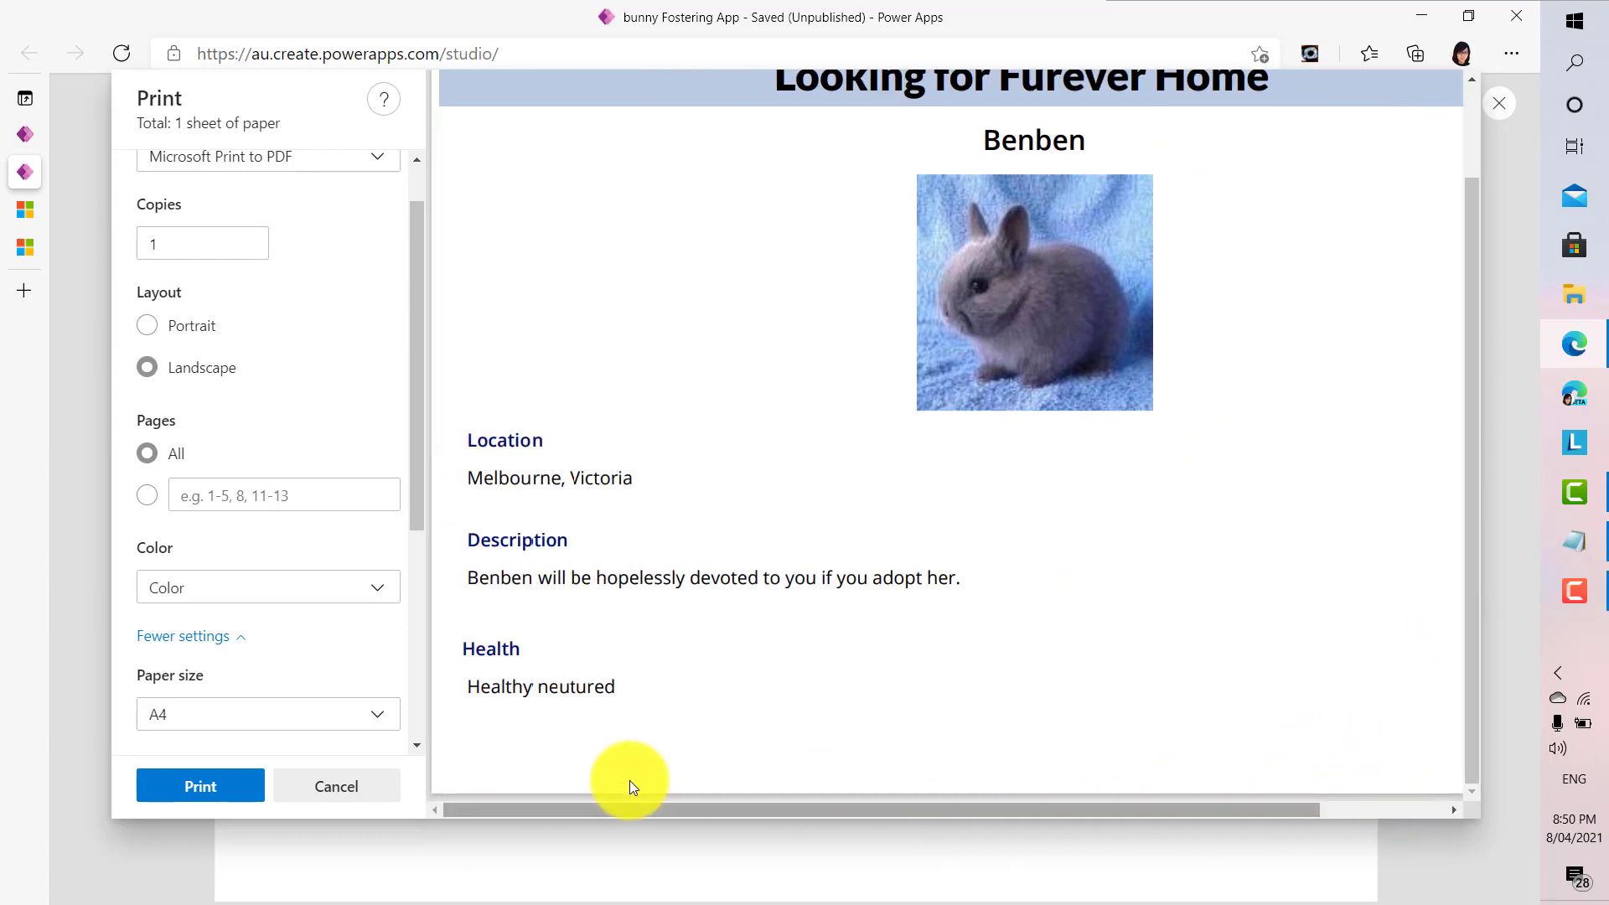
{"action": "left_click", "coordinate": [352, 804]}
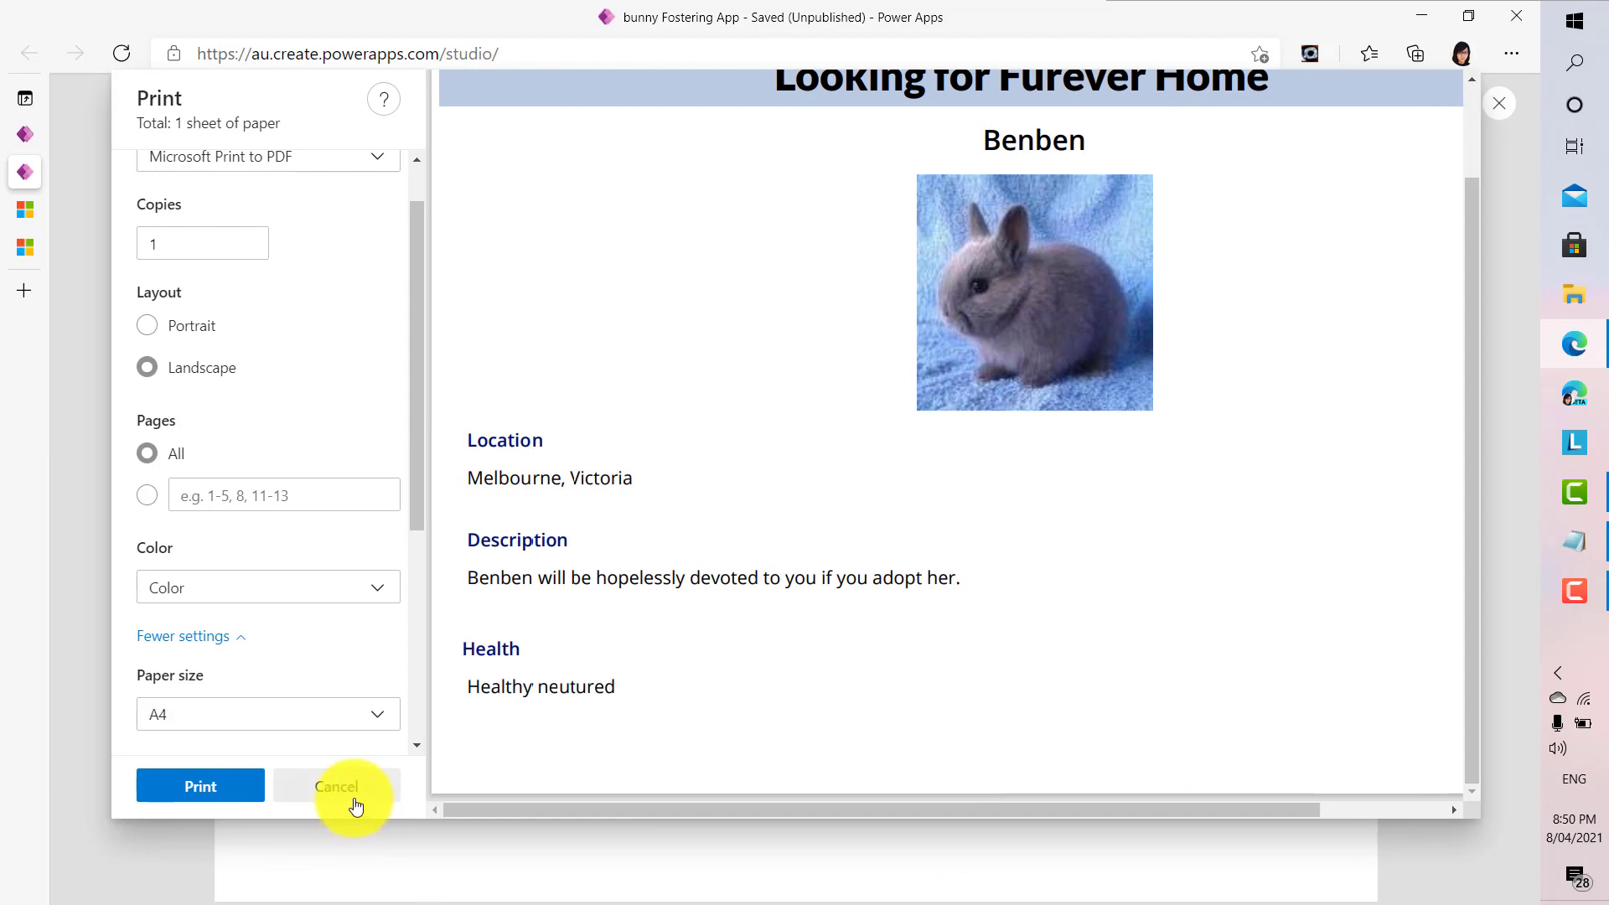
{"action": "left_click_drag", "start_coordinate": [417, 506], "coordinate": [417, 323]}
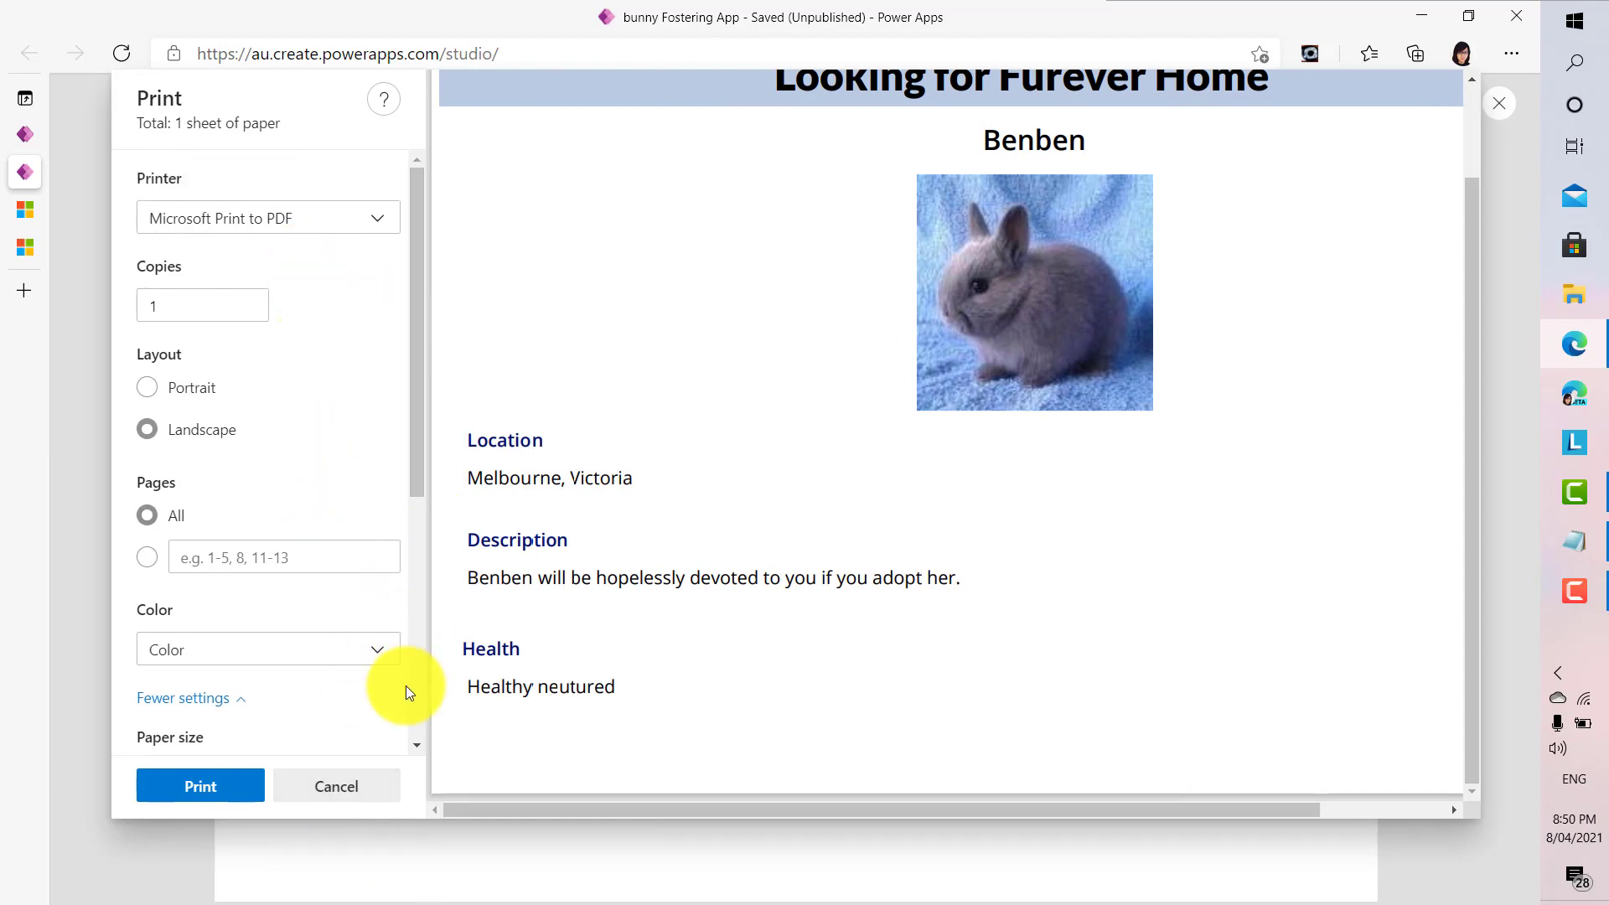
{"action": "left_click", "coordinate": [335, 806]}
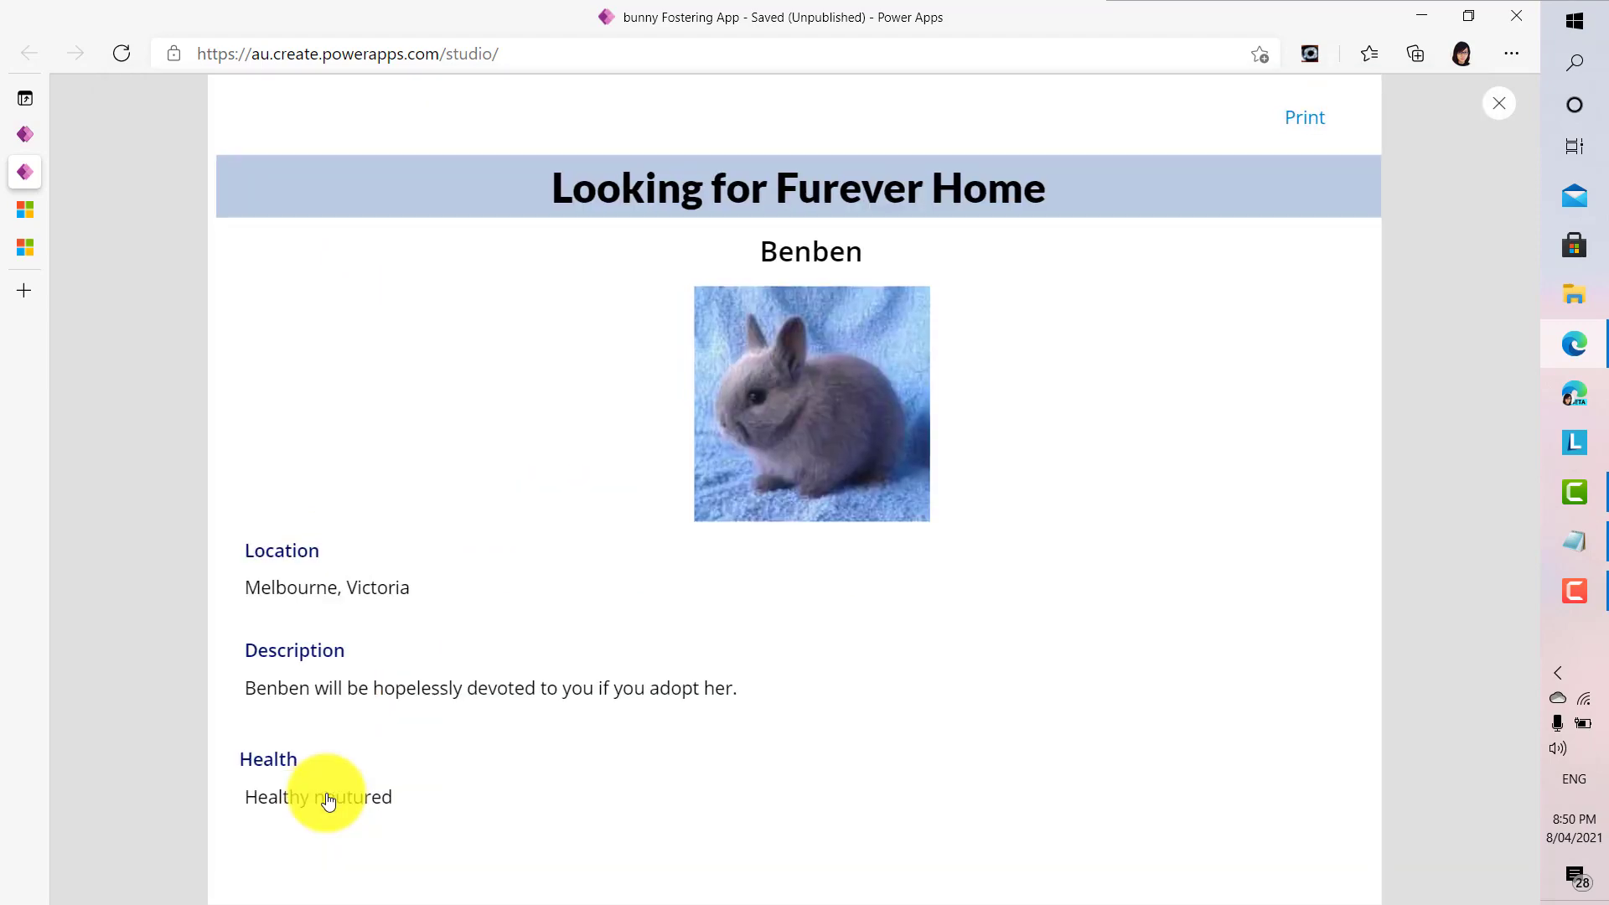
{"action": "left_click", "coordinate": [1497, 113]}
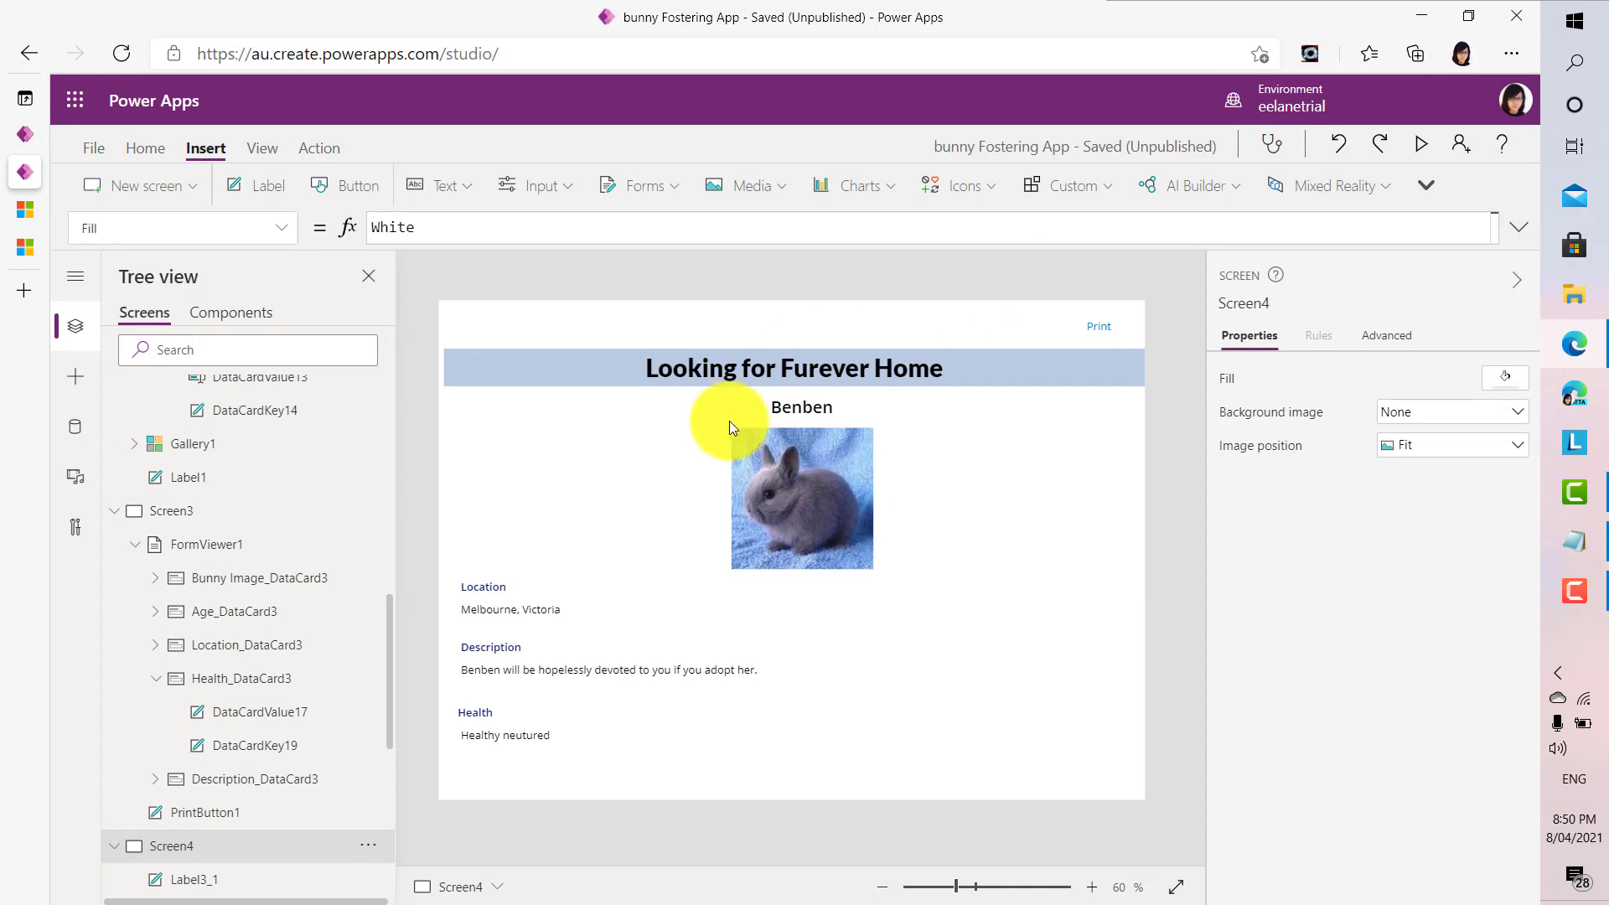
- Select Screen4 and display its Height property to review the page size
{"action": "left_click", "coordinate": [677, 465]}
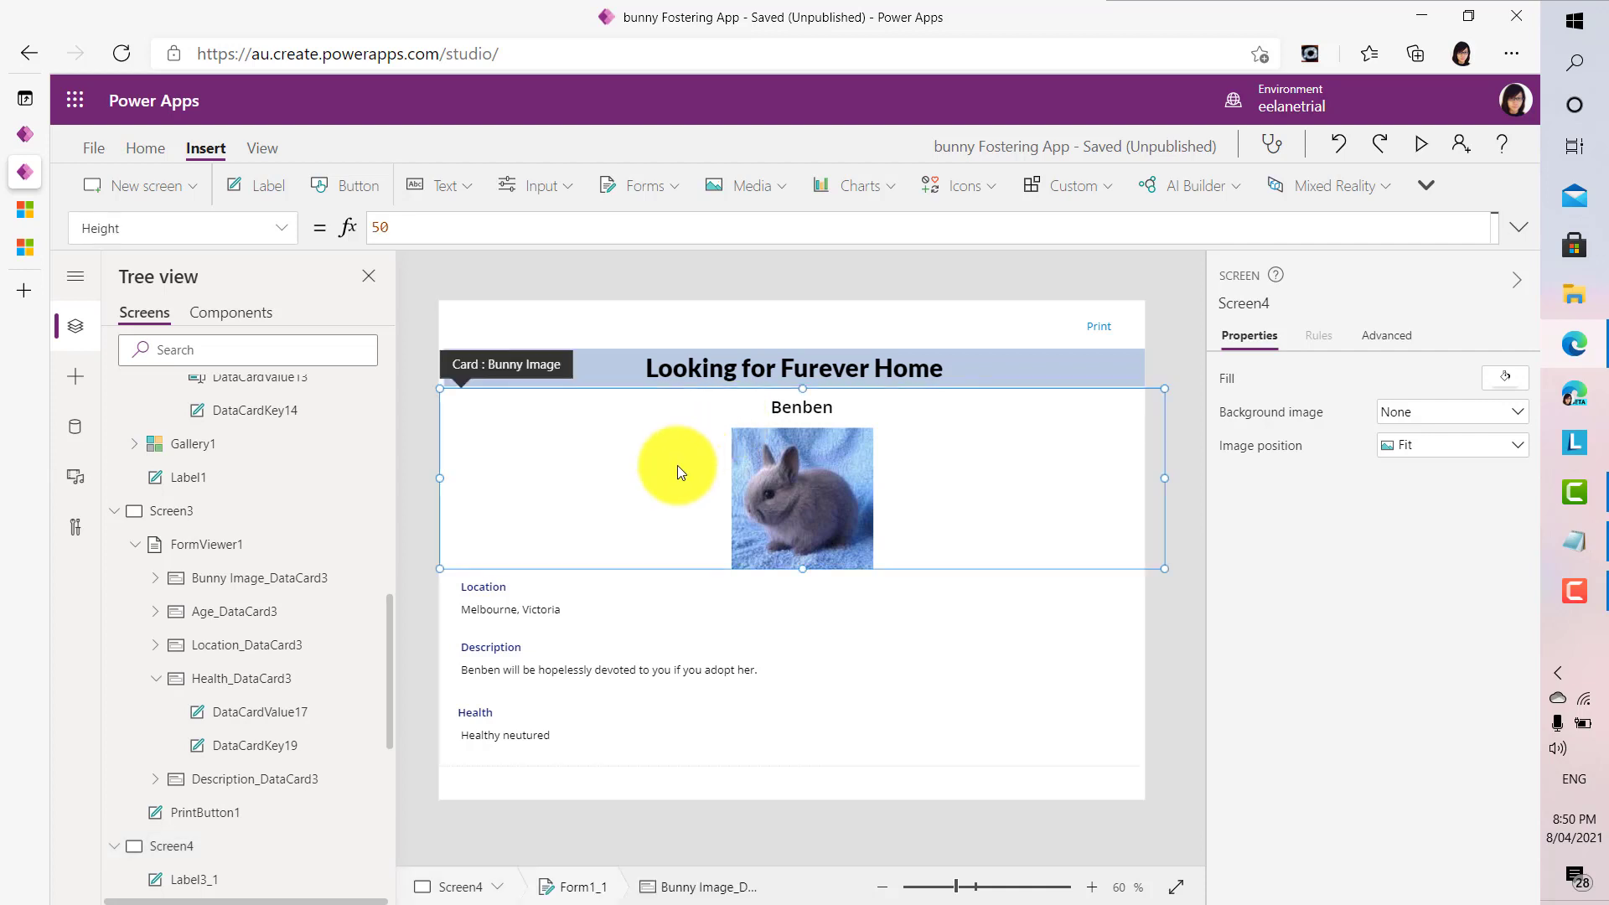
{"action": "left_click", "coordinate": [742, 791]}
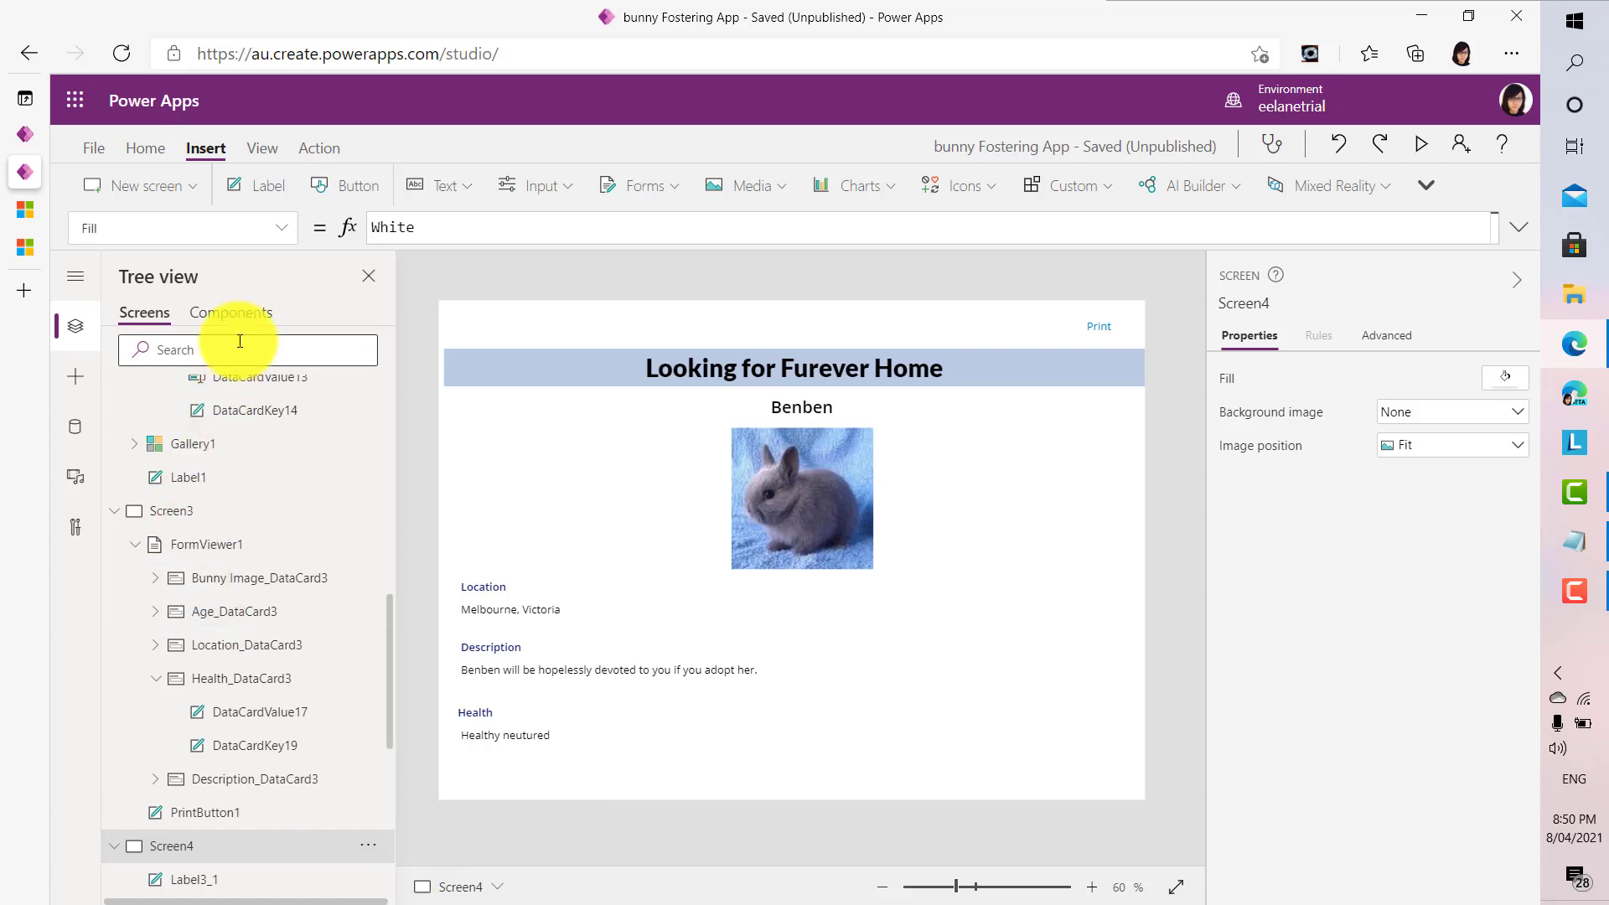
{"action": "left_click", "coordinate": [283, 234]}
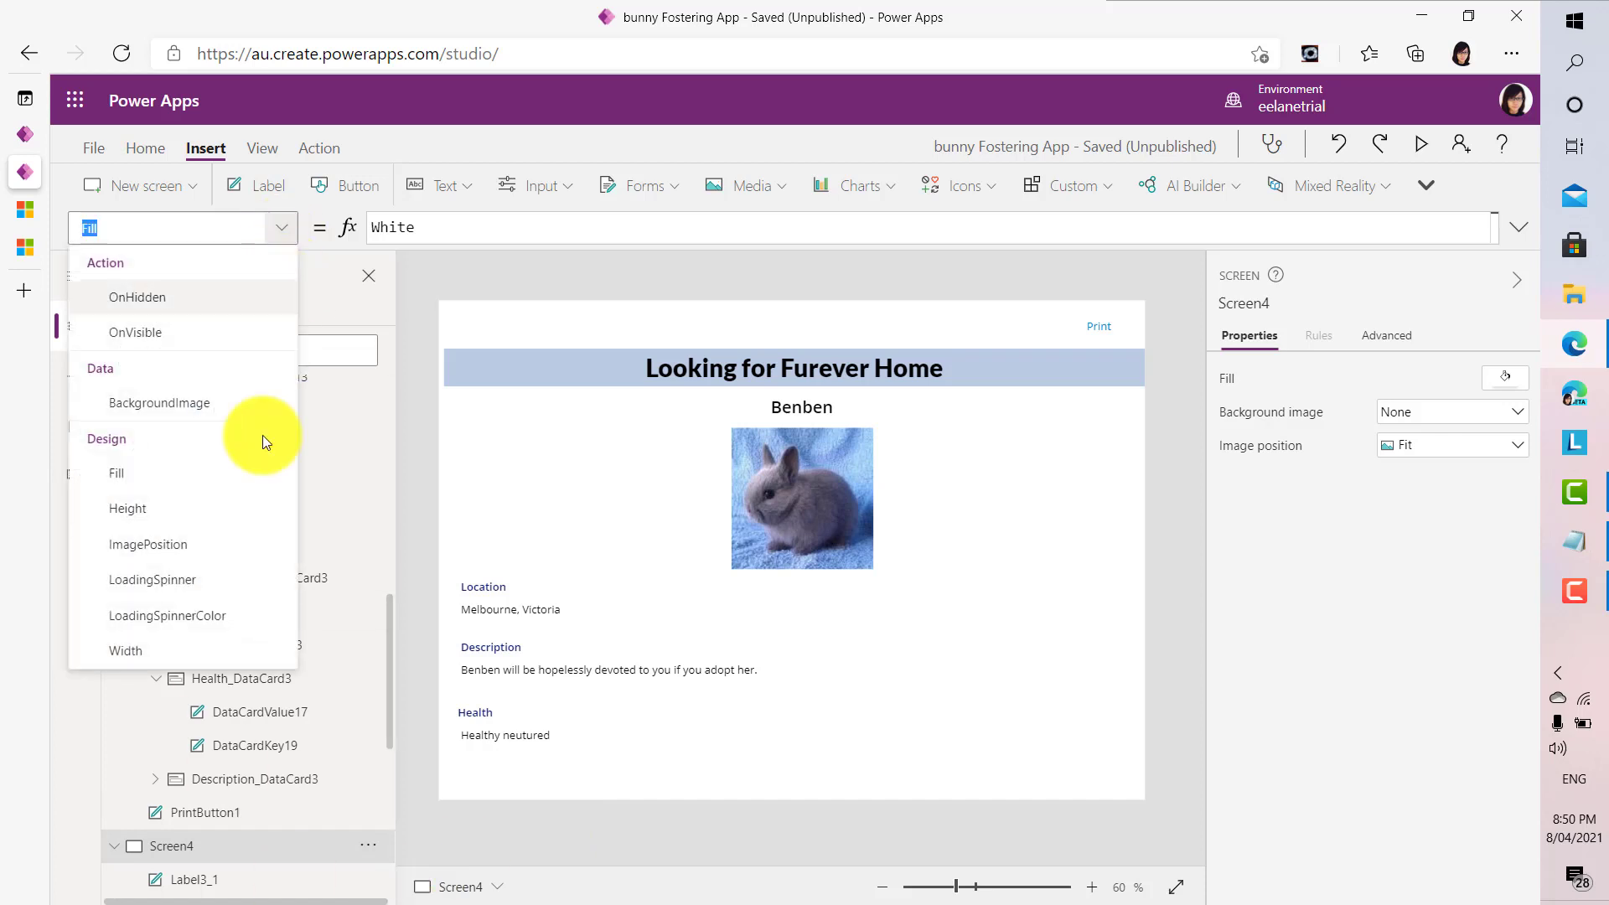
{"action": "left_click", "coordinate": [216, 510]}
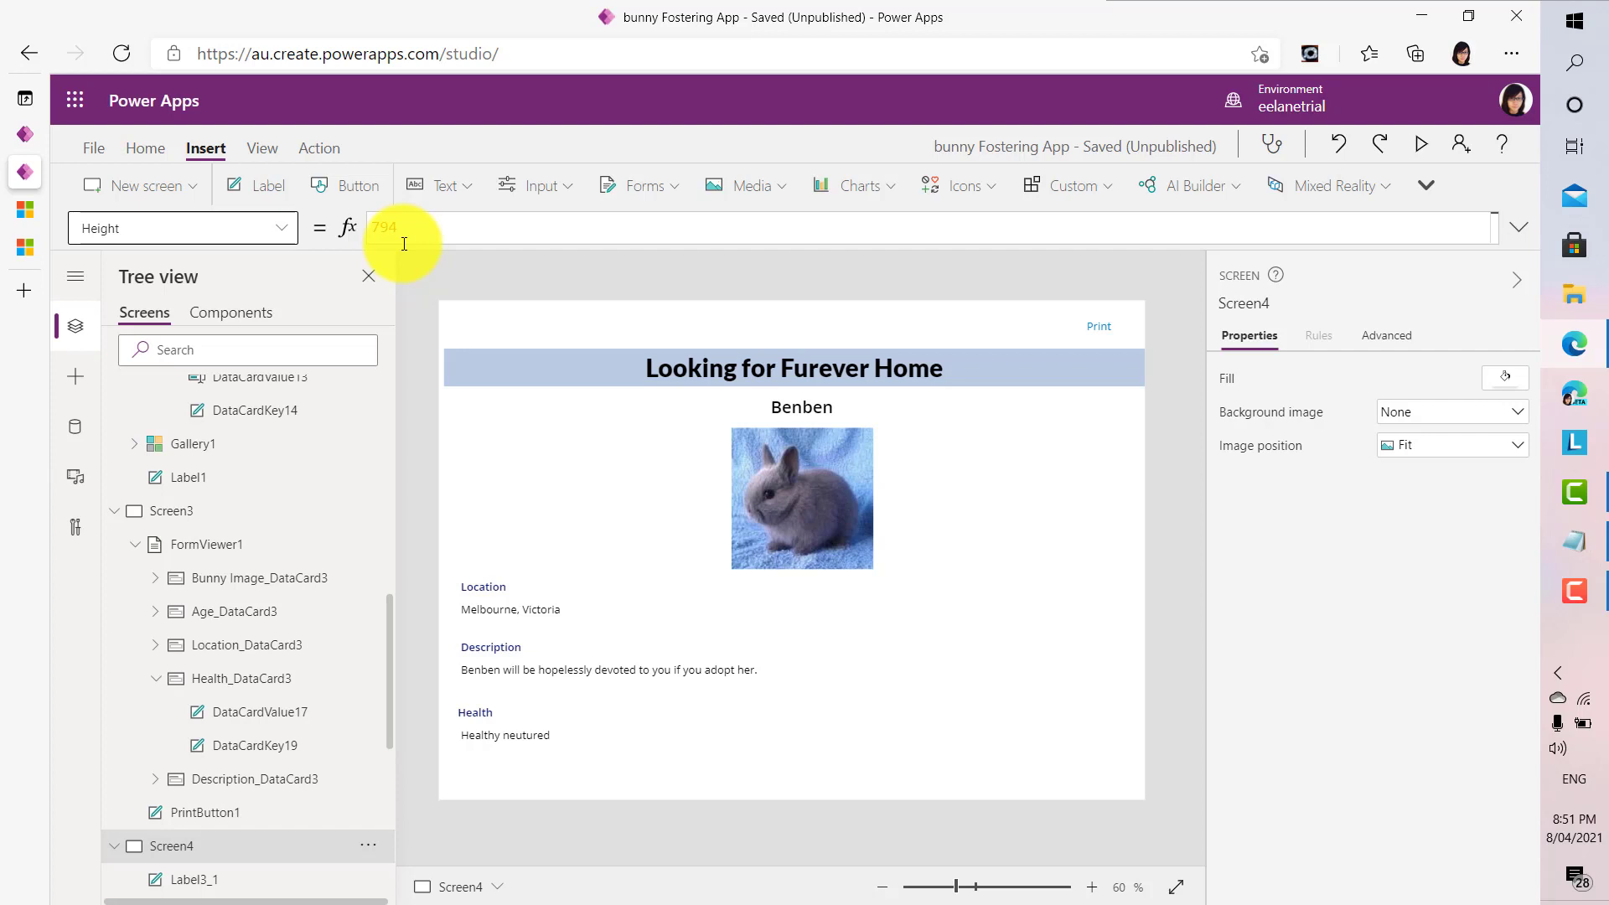
{"action": "left_click", "coordinate": [1564, 590]}
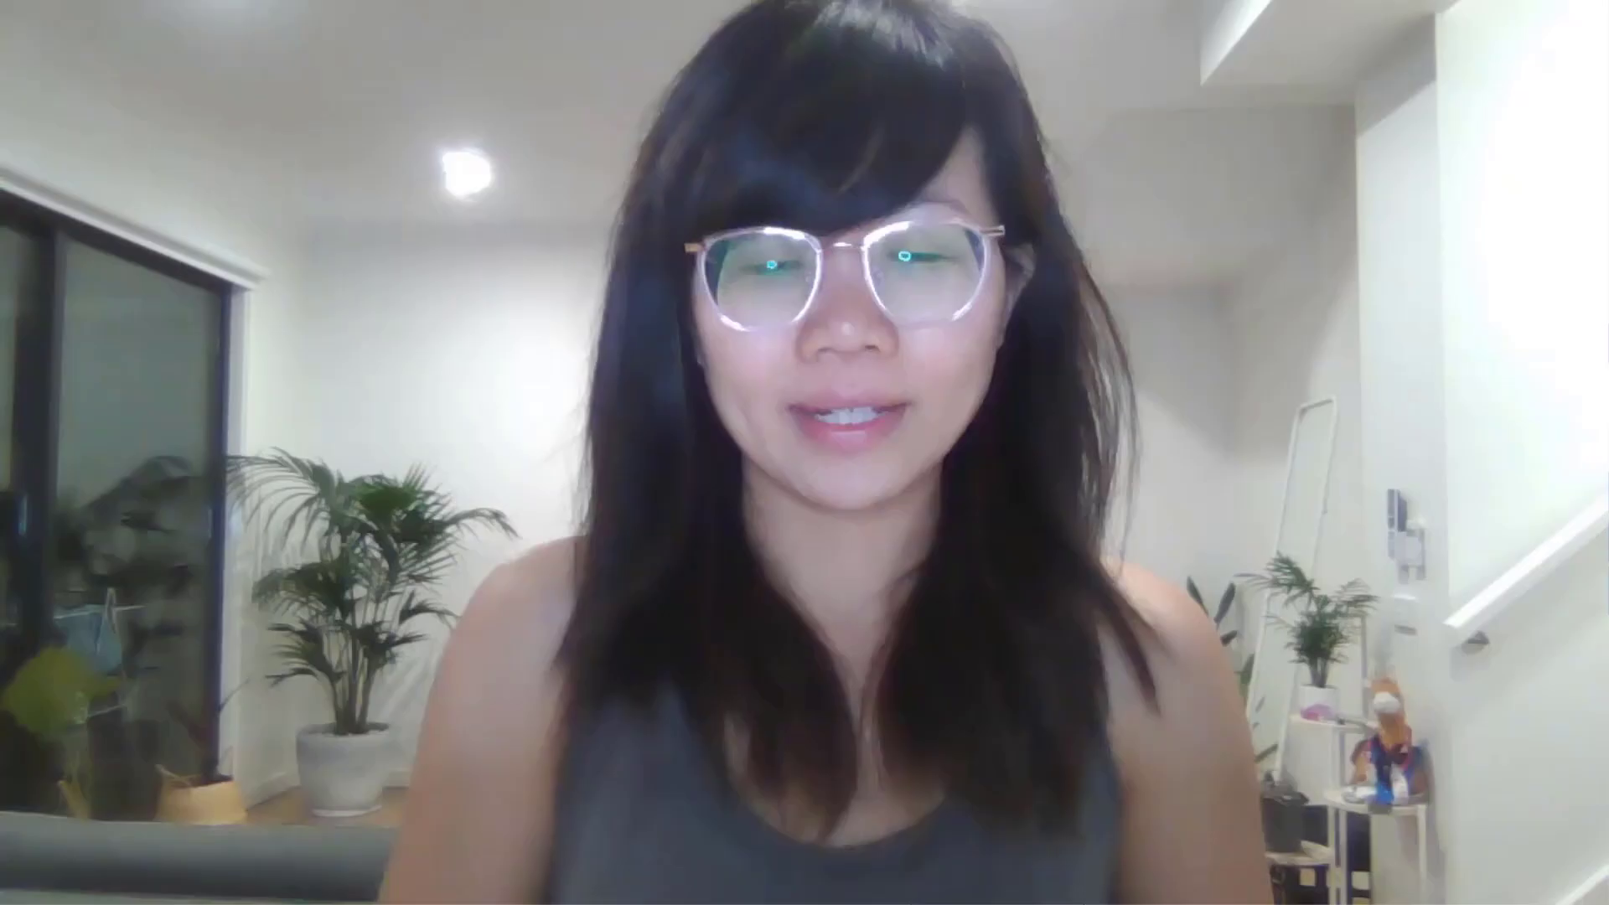